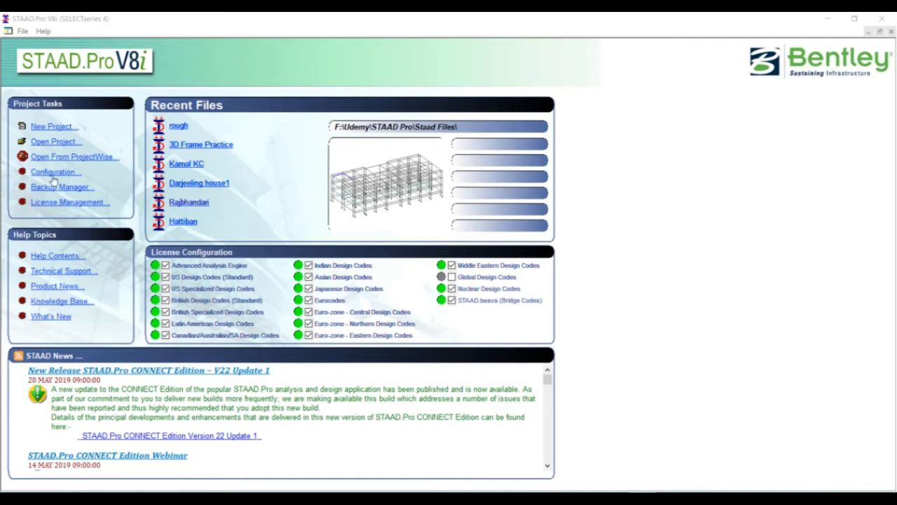
Step: Create a new Space project named Structure Wizard with Meter and KiloNewton units, starting with Add Beam
click(59, 128)
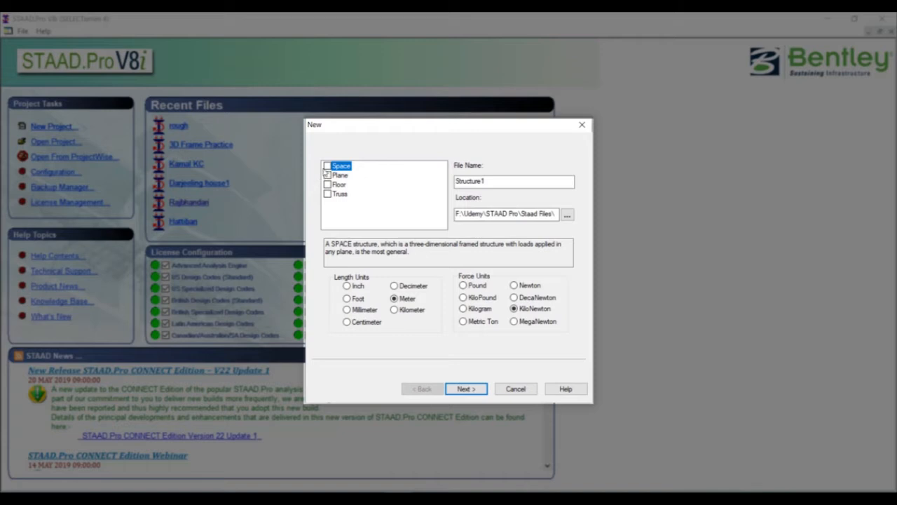
drag(495, 182, 417, 190)
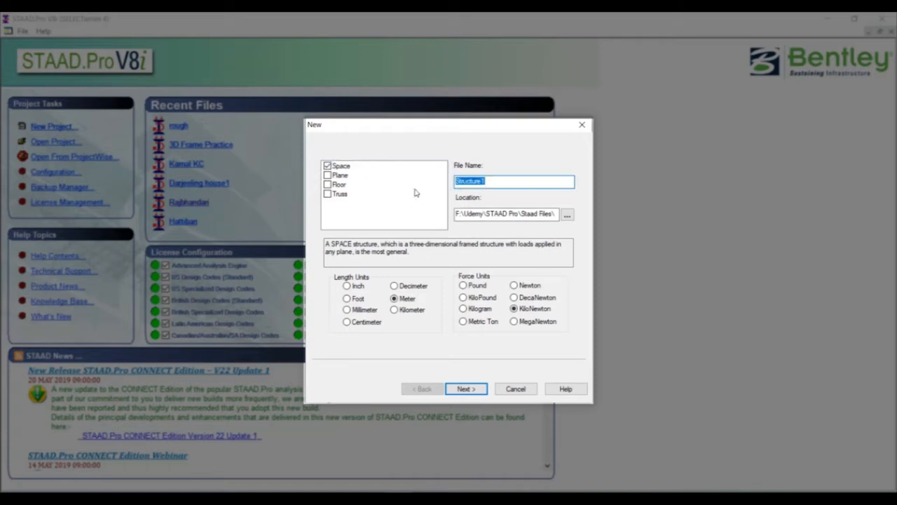
text(S)
key(BackSpace)
text(Structure)
click(477, 390)
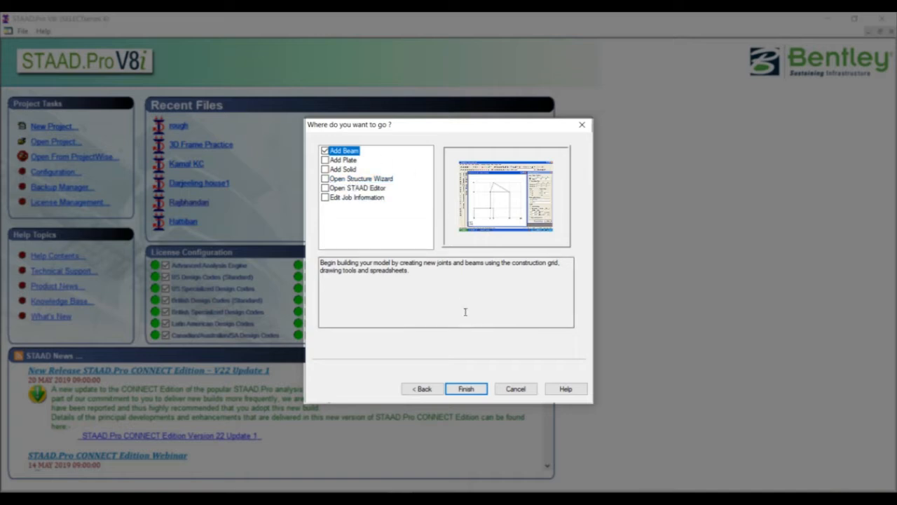
click(467, 388)
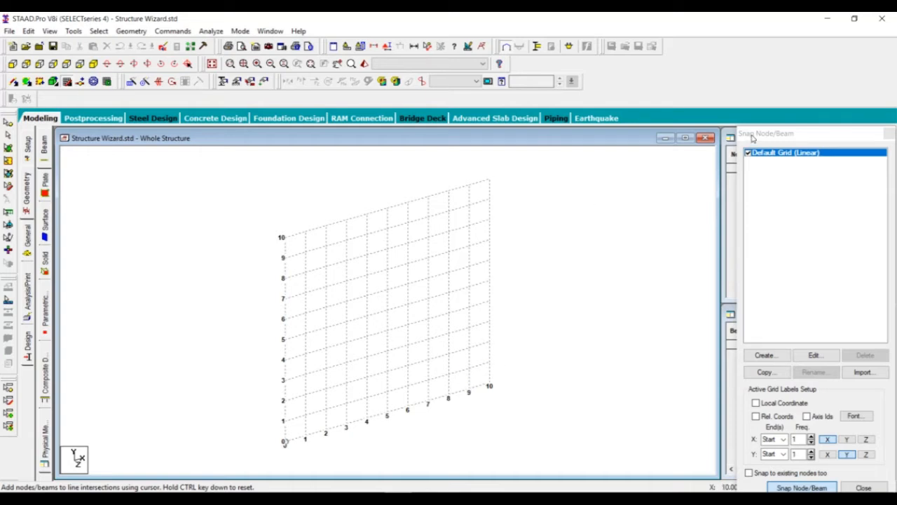
Step: Dismiss the Snap Node/Beam grid window and launch the Structure Wizard
drag(752, 137, 403, 138)
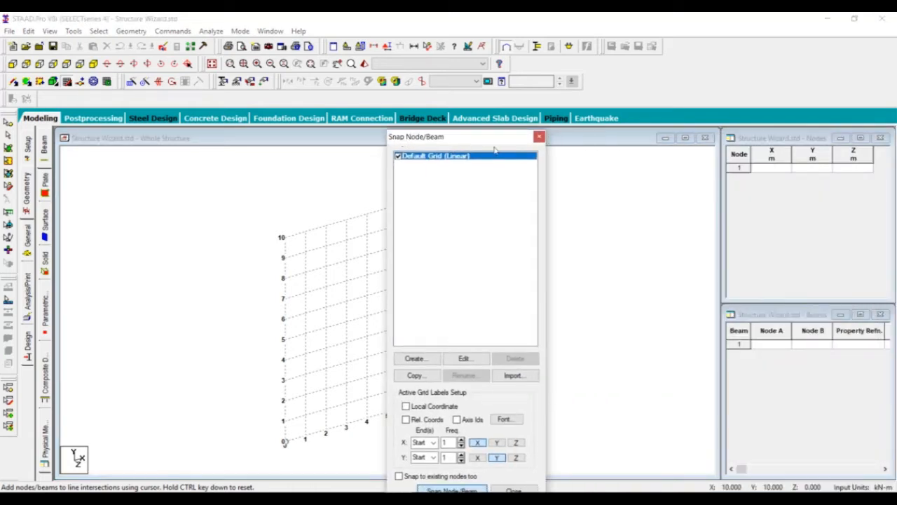
click(539, 137)
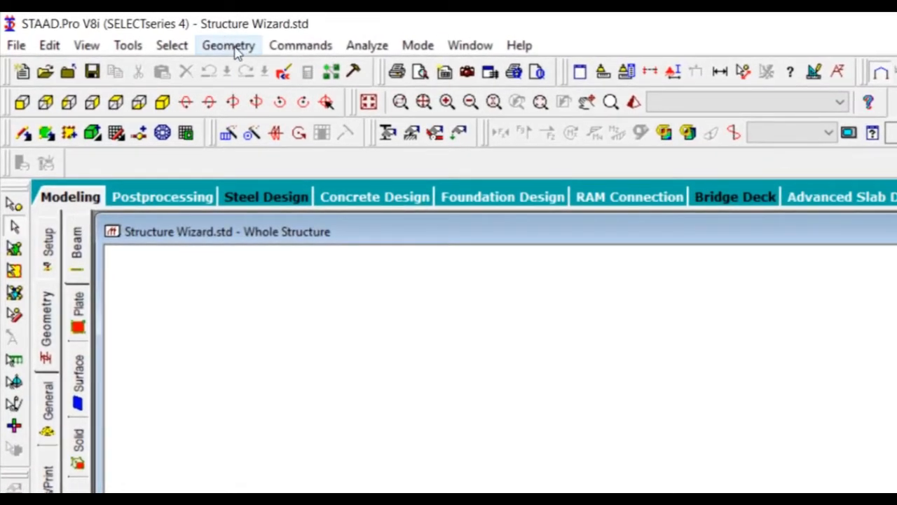
click(228, 45)
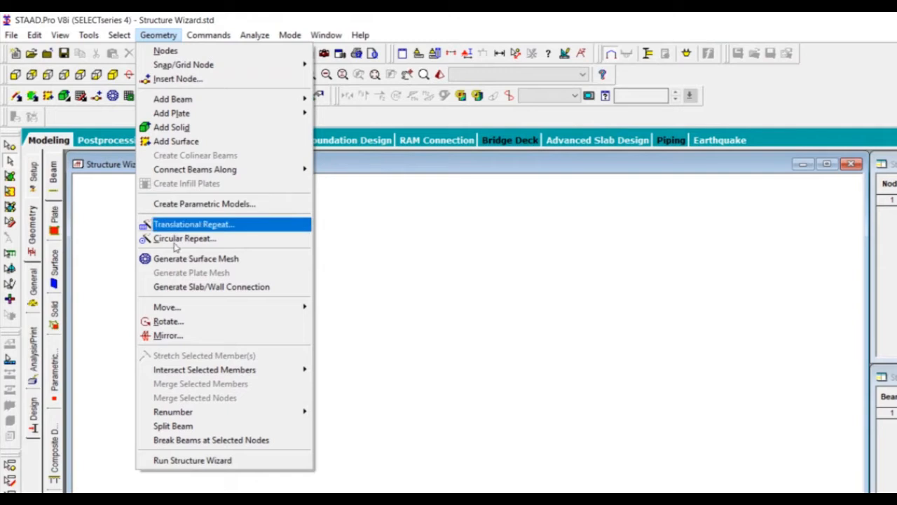
click(195, 460)
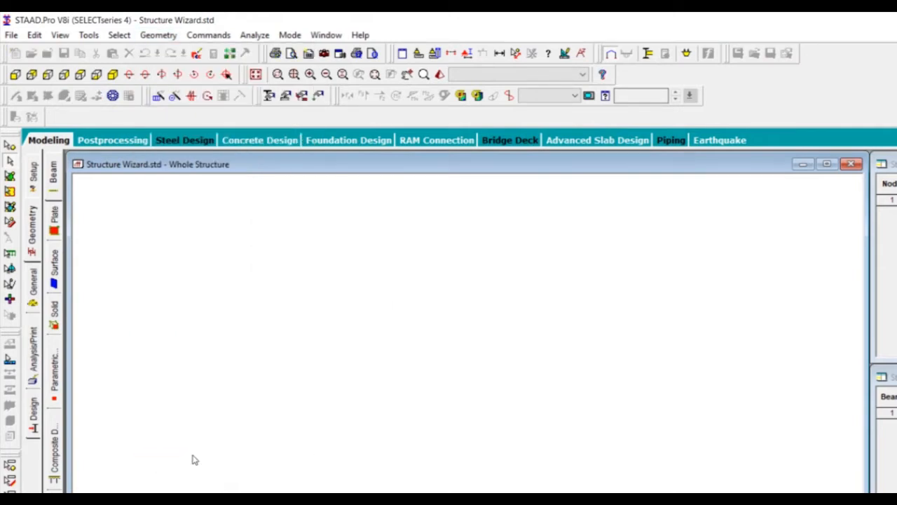
drag(172, 48, 273, 81)
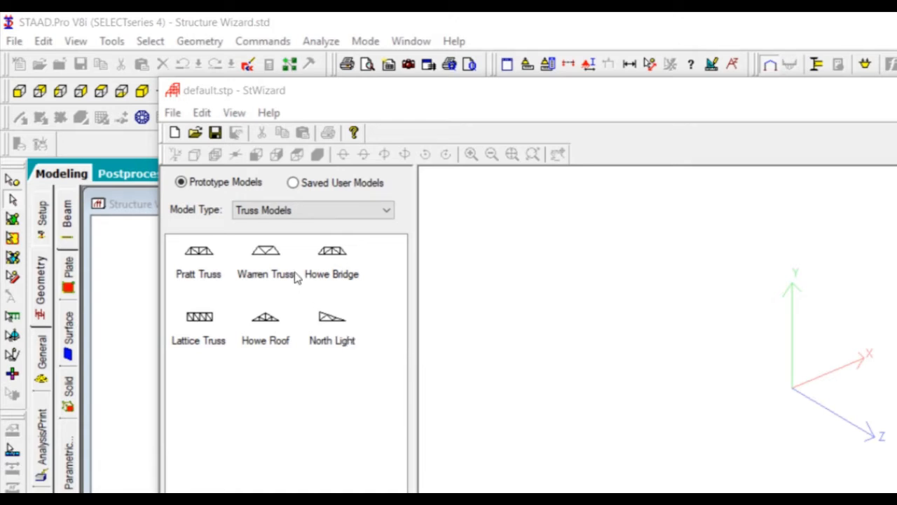
Step: Set the prototype model type to Frame Models and select the Bay Frame prototype
click(313, 212)
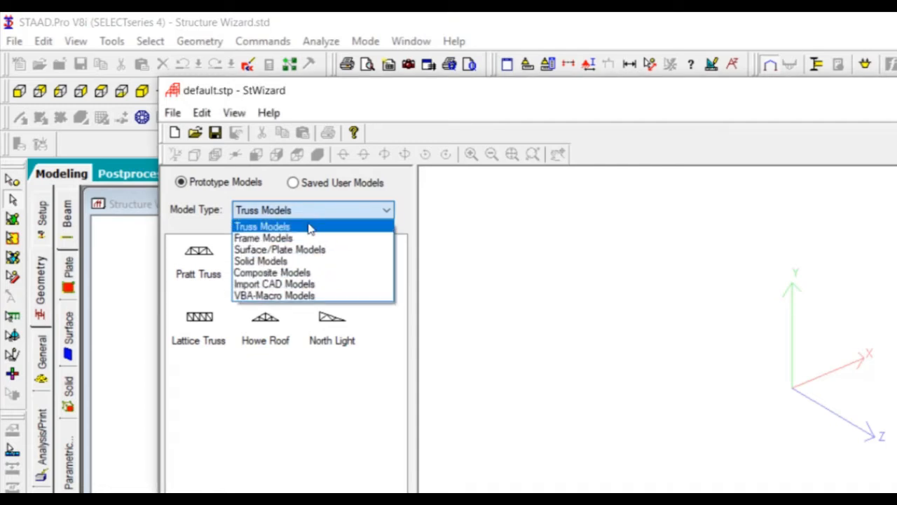
click(306, 240)
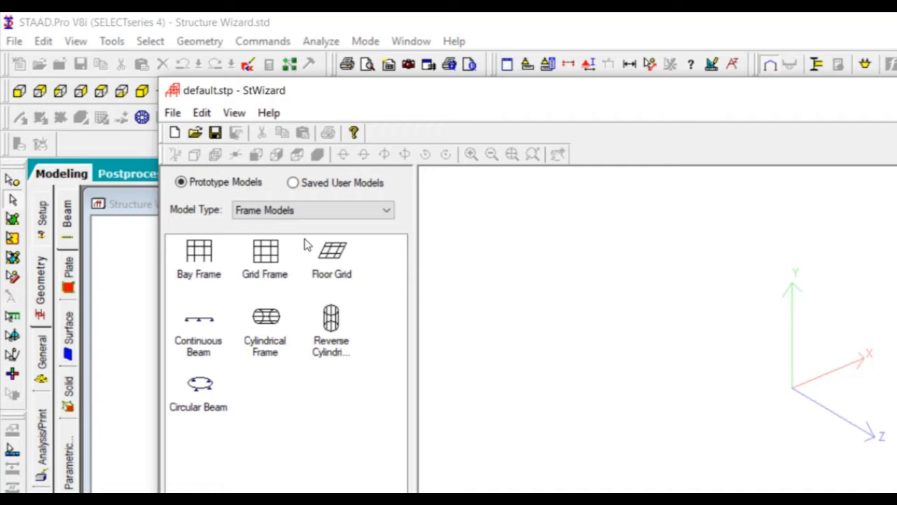
click(202, 257)
click(349, 272)
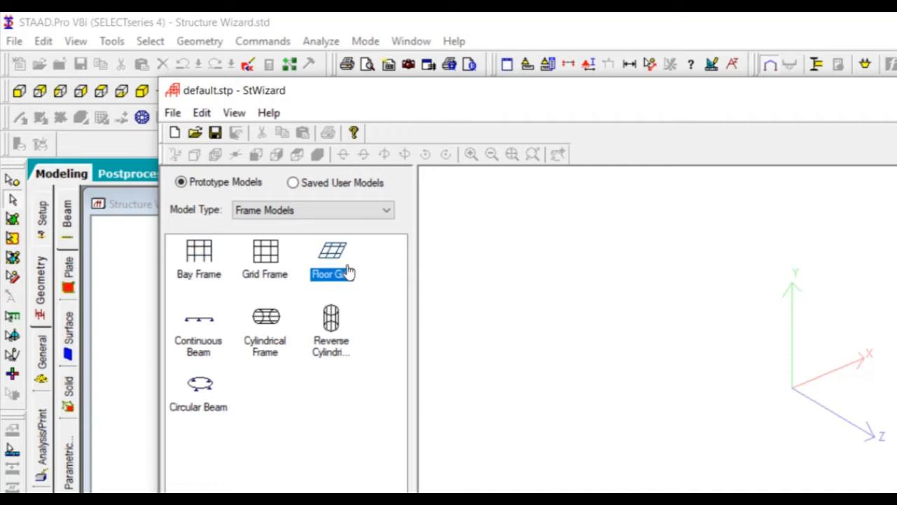
click(202, 273)
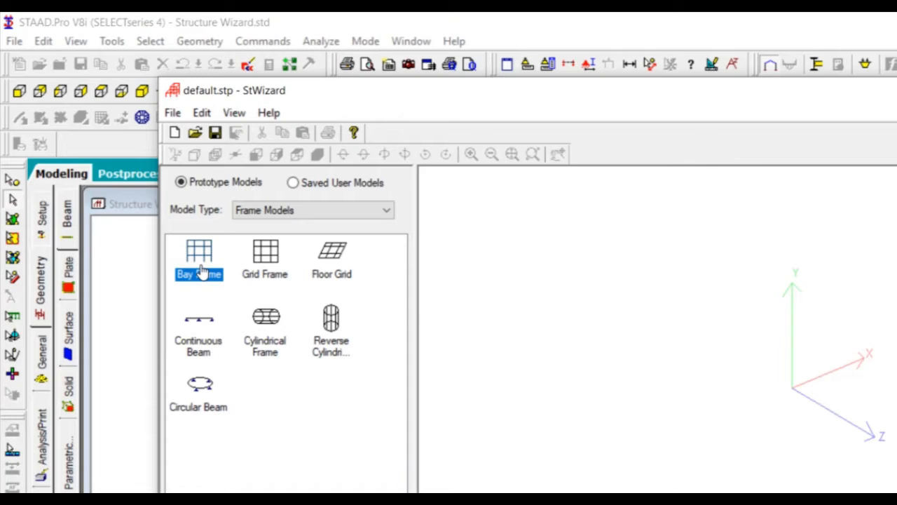
click(259, 273)
click(346, 273)
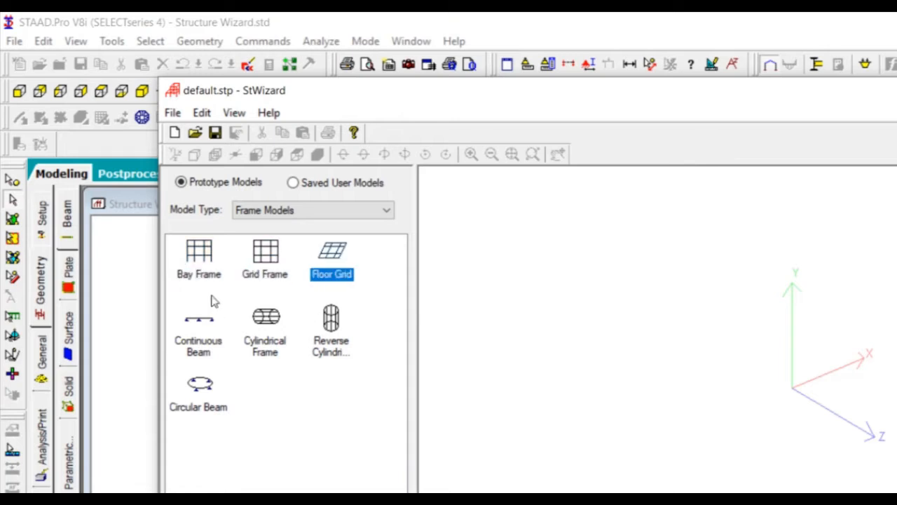
click(203, 283)
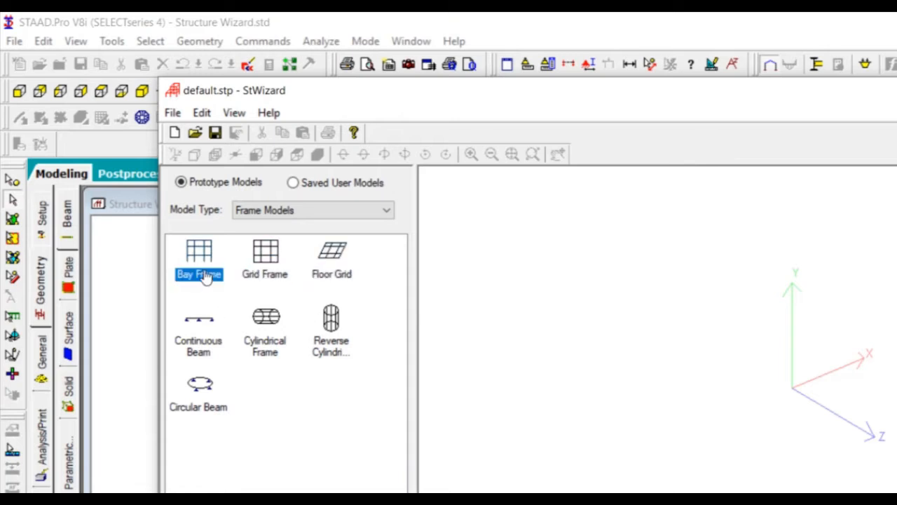
Step: Review the Bay Frame's length, height, width and bay-count parameters without applying them, and put the wizard window away
double_click(206, 275)
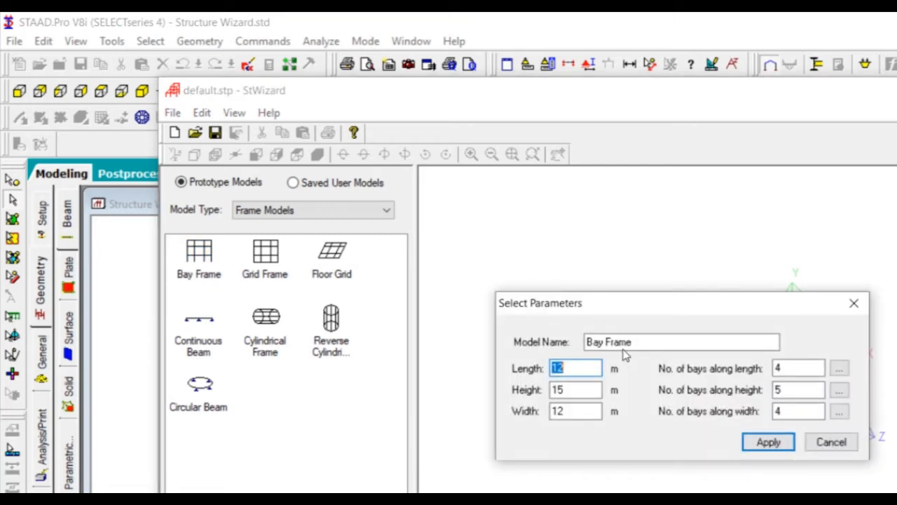
drag(611, 314, 597, 296)
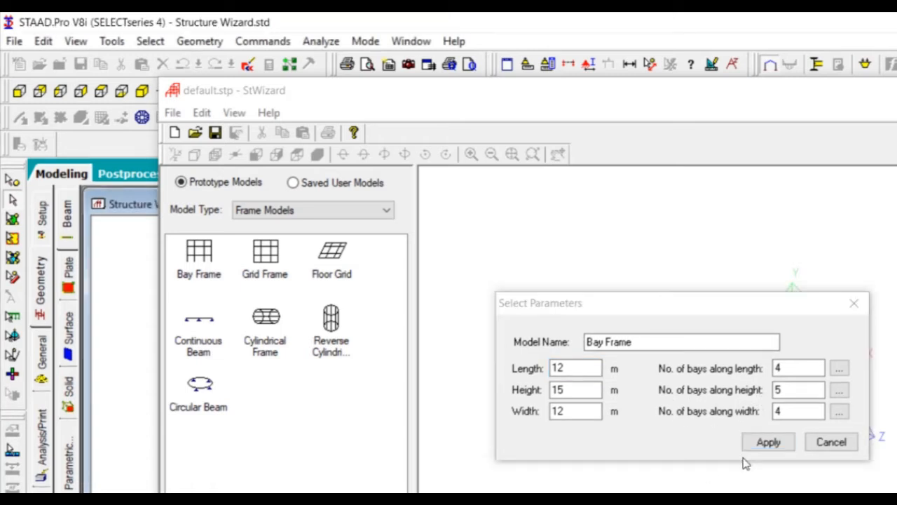
click(827, 427)
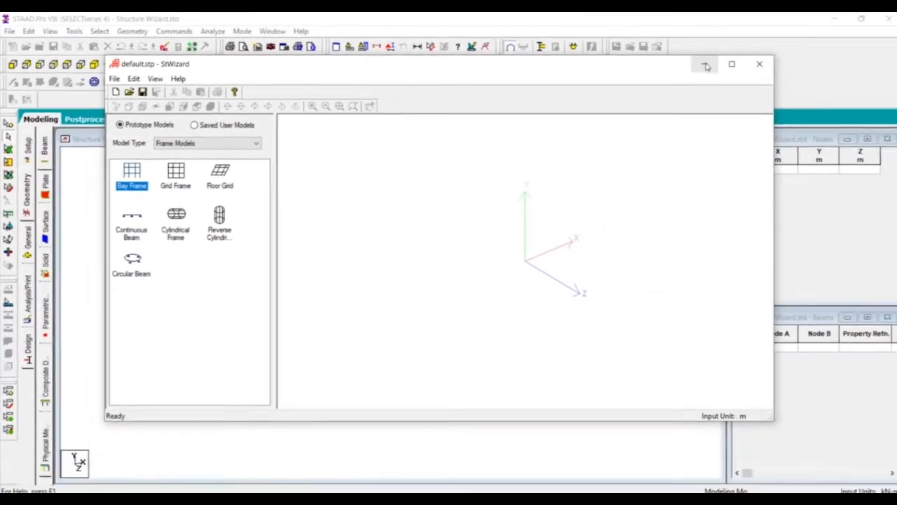
click(757, 63)
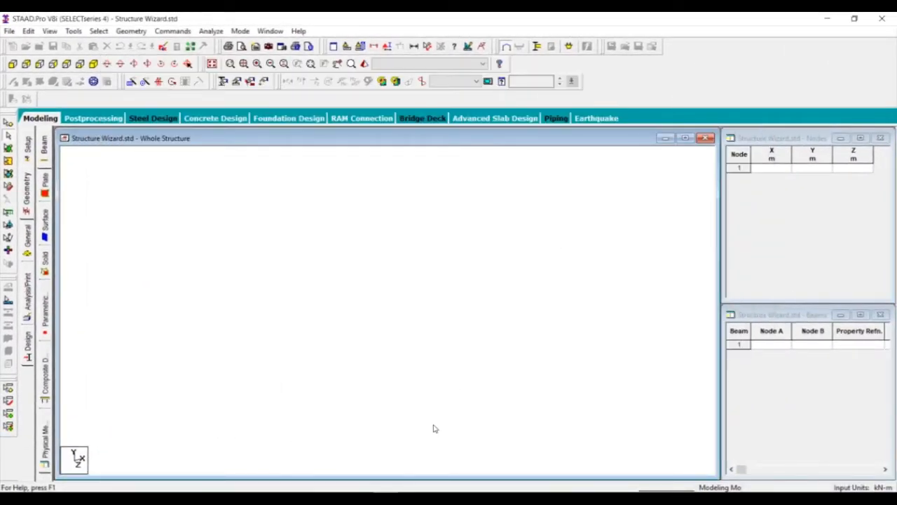
Step: Switch to Autodesk SketchBook Pro and sketch a frame elevation with a roof beam, four columns and a ground line
click(413, 496)
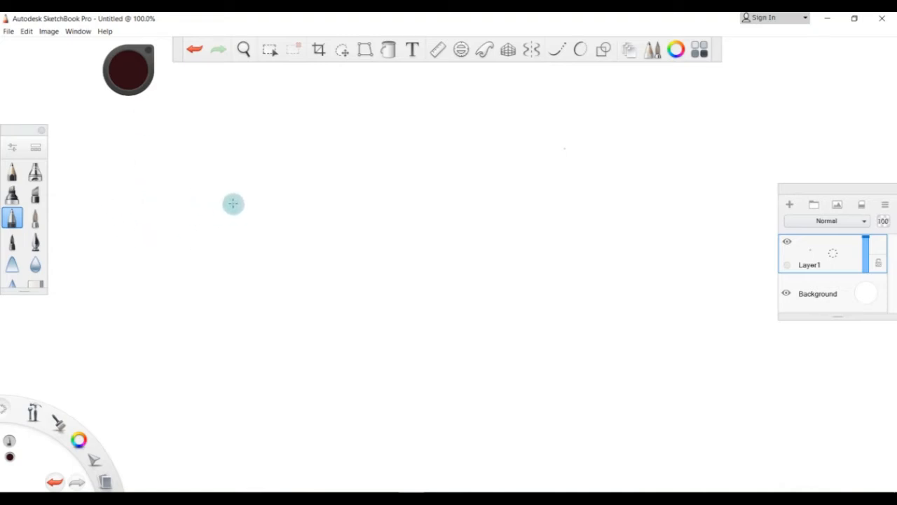
mouse_move(236, 204)
shift+mouse_down()
mouse_move(254, 181)
mouse_move(257, 204)
mouse_move(414, 202)
mouse_move(395, 231)
mouse_move(419, 202)
mouse_move(422, 359)
shift+mouse_up()
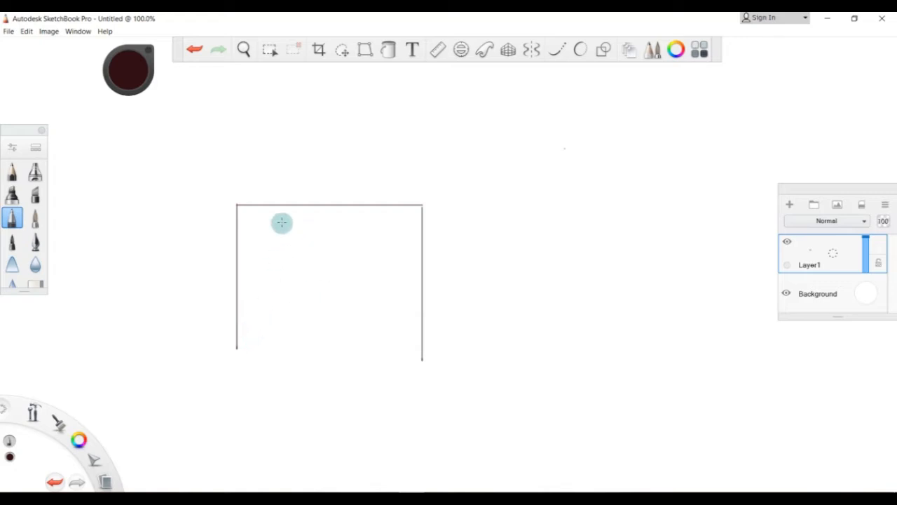
shift+drag(297, 206, 306, 347)
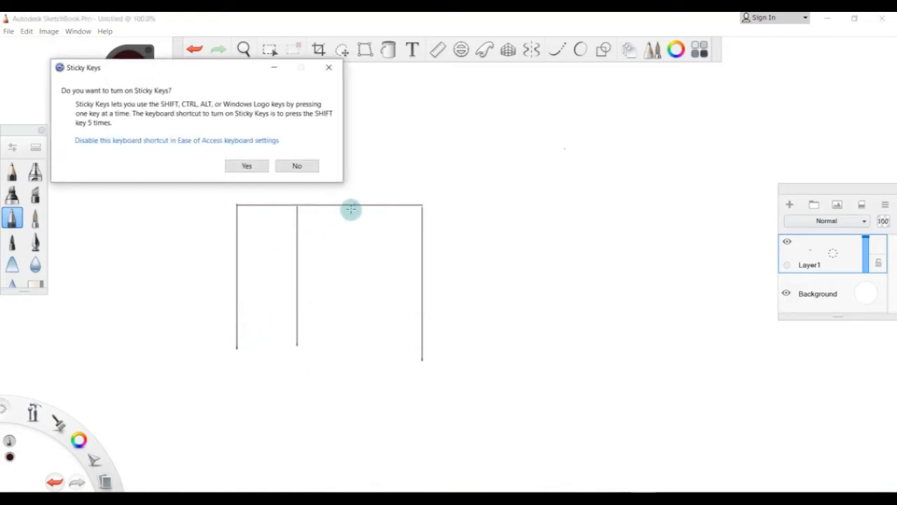
click(297, 165)
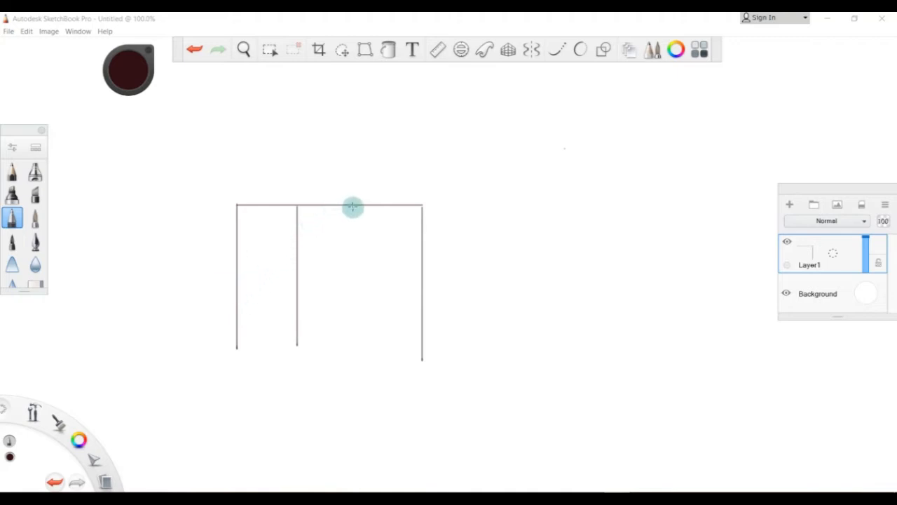
shift+drag(353, 205, 349, 356)
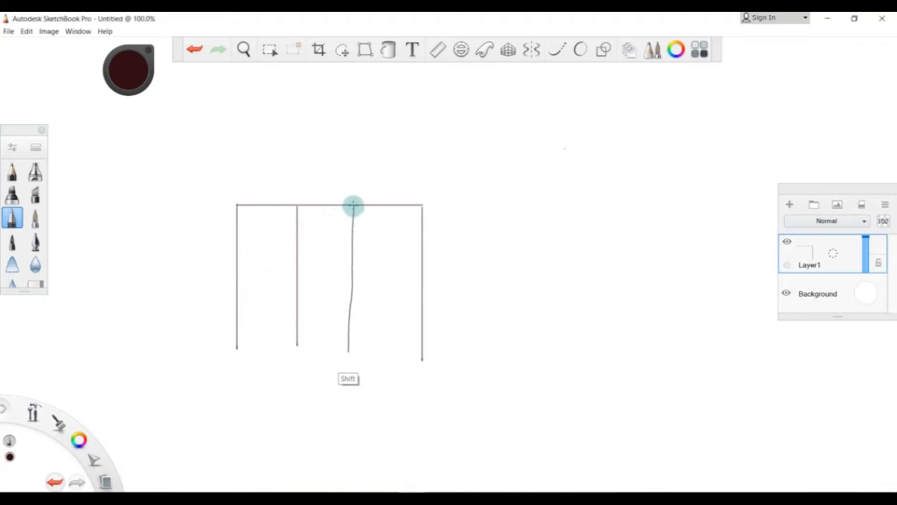
key(ctrl+z)
mouse_move(270, 350)
shift+mouse_down()
mouse_move(236, 360)
mouse_move(222, 350)
mouse_move(450, 351)
shift+mouse_up()
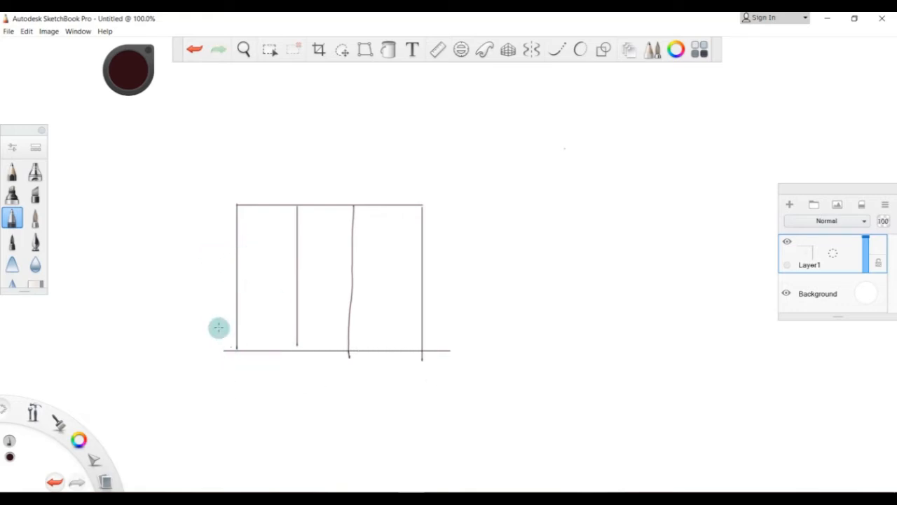
Step: Sketch a small coordinate axis triad labelled x, y and z beside the frame elevation
drag(103, 359, 135, 359)
mouse_move(93, 317)
mouse_down()
mouse_move(103, 315)
mouse_move(83, 328)
mouse_up()
drag(103, 359, 99, 404)
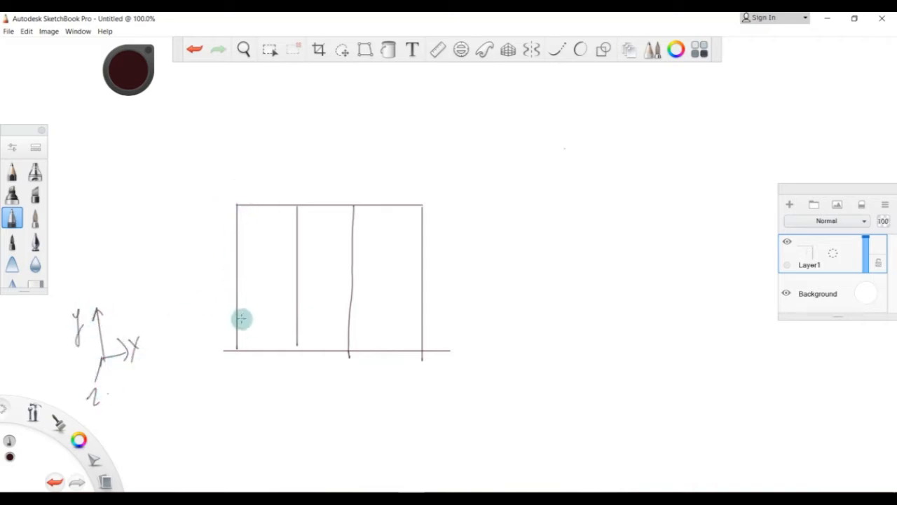
Step: Draw three horizontal floor beams across the columns between the ground line and the roof beam
shift+drag(237, 322, 423, 322)
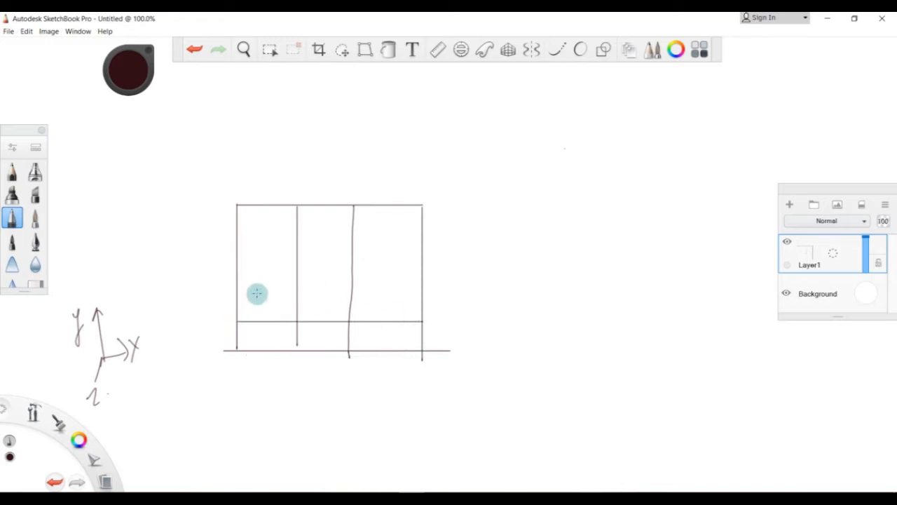
shift+drag(237, 283, 424, 283)
shift+drag(239, 244, 415, 245)
key(ctrl+z)
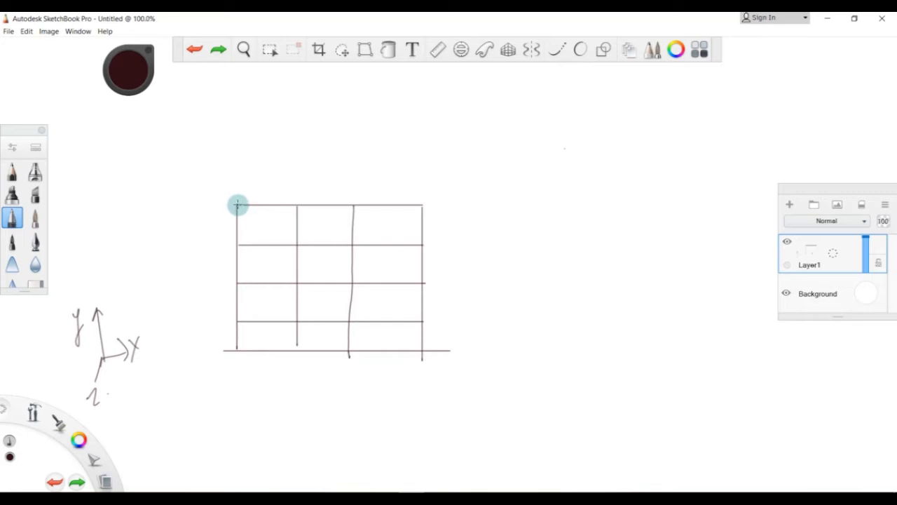
Step: Extend the elevation into a 3D frame with slanted roof edges, a back roof edge and two side-face columns
drag(238, 204, 321, 141)
scroll(399, 210, up, 1)
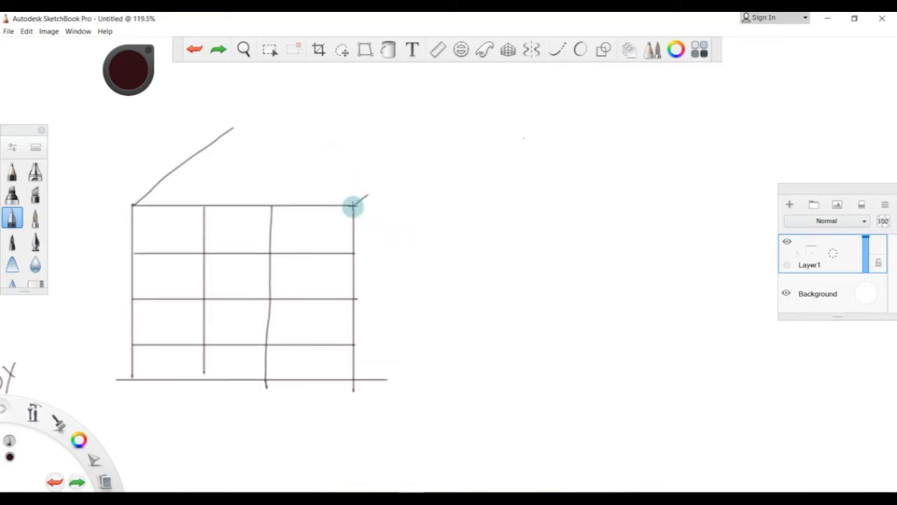
drag(383, 179, 414, 152)
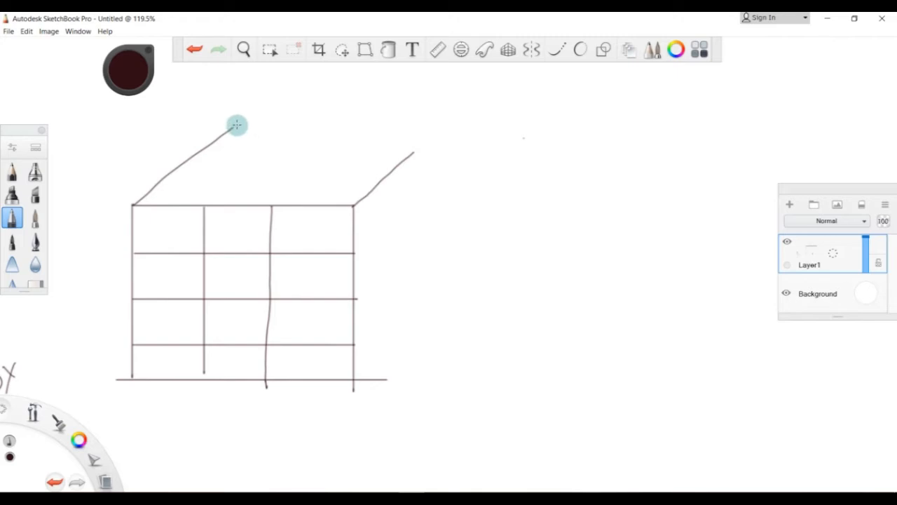
key(ctrl+z)
shift+drag(423, 147, 414, 309)
shift+drag(380, 186, 390, 337)
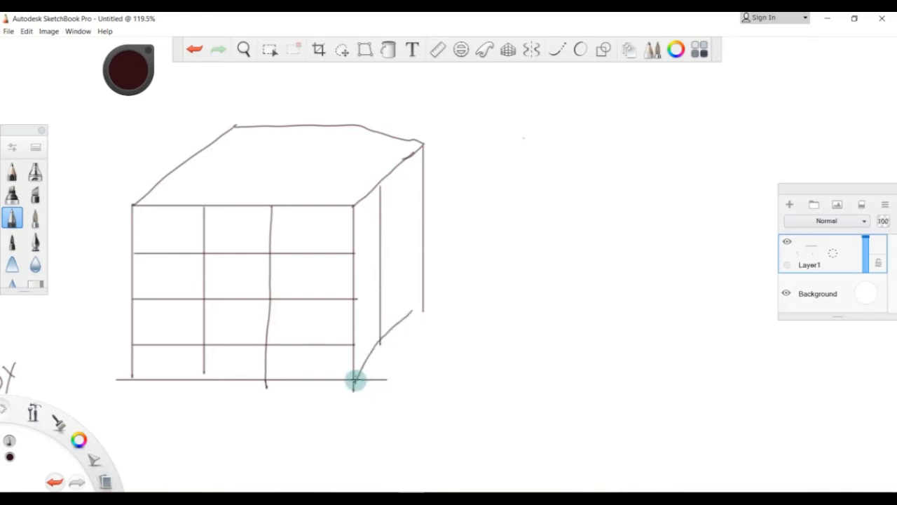
Step: Sketch a downward arrow and a row of four column rectangles below the frame, and mark the side-face column bases
scroll(136, 220, down, 3)
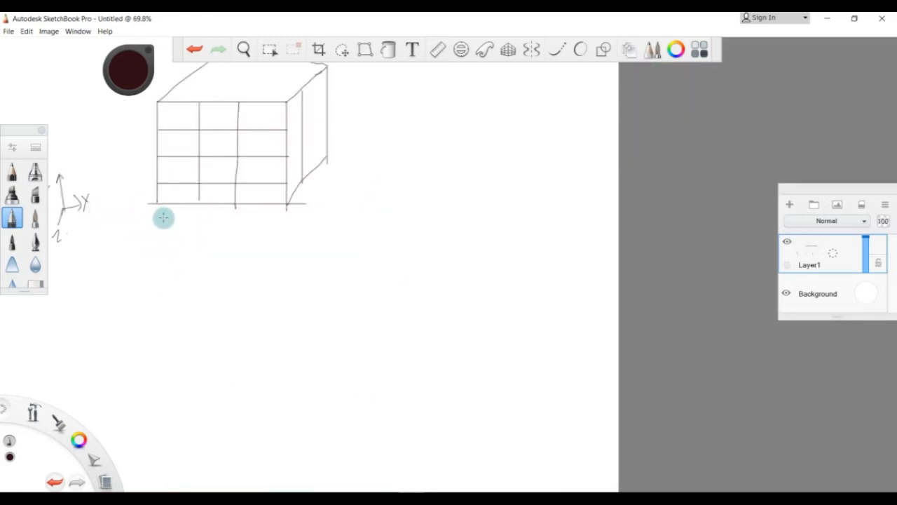
drag(197, 217, 199, 233)
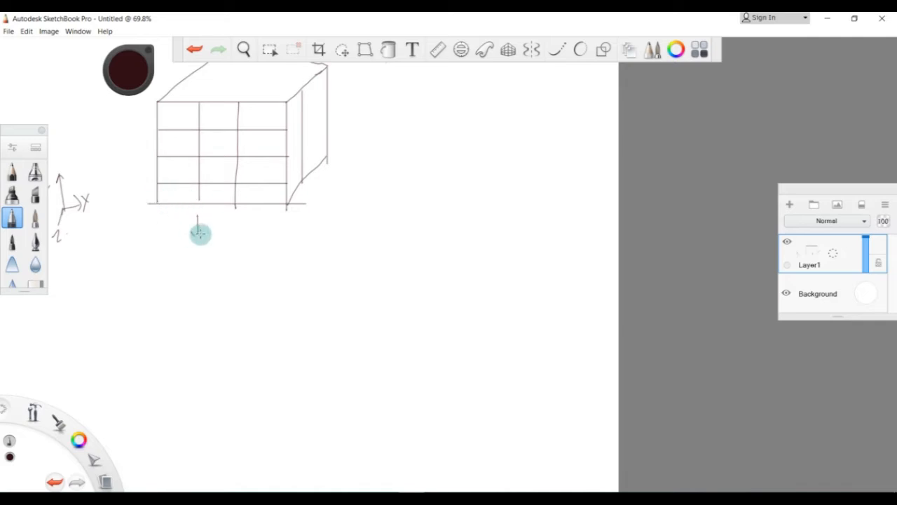
mouse_move(157, 273)
mouse_down()
mouse_move(202, 269)
mouse_move(243, 280)
mouse_move(242, 268)
mouse_move(284, 261)
mouse_up()
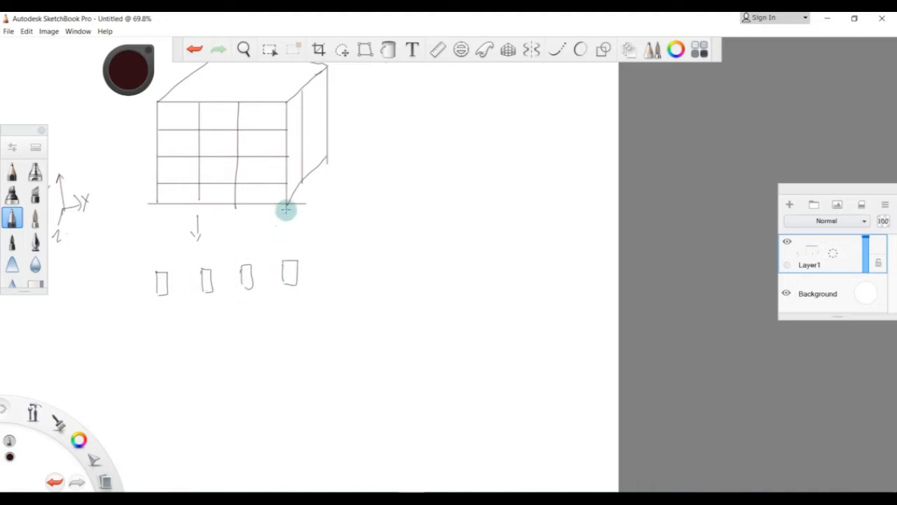
drag(286, 206, 327, 160)
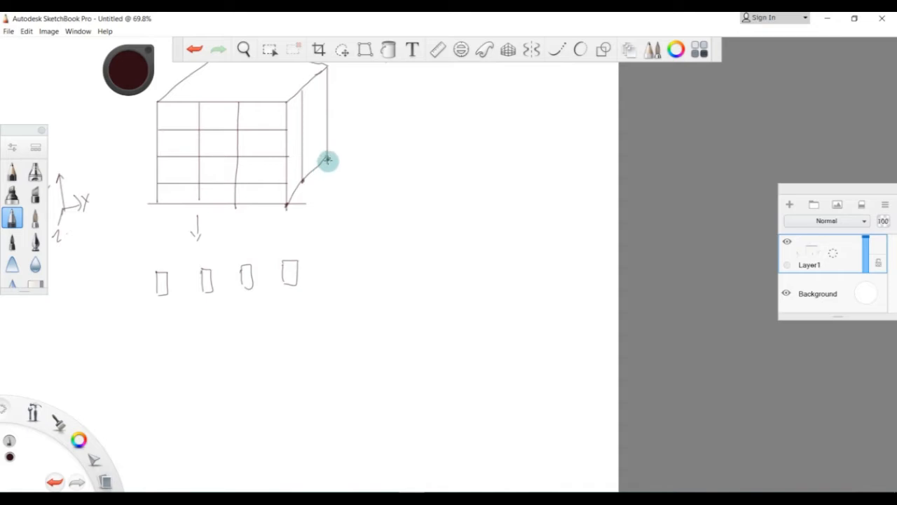
Step: Draw a second and a third row of four column rectangles beneath the first row
mouse_move(166, 330)
mouse_down()
mouse_move(160, 355)
mouse_move(161, 342)
mouse_move(178, 350)
mouse_move(206, 325)
mouse_move(222, 361)
mouse_up()
drag(252, 332, 264, 351)
mouse_move(290, 321)
mouse_down()
mouse_move(292, 345)
mouse_move(306, 354)
mouse_up()
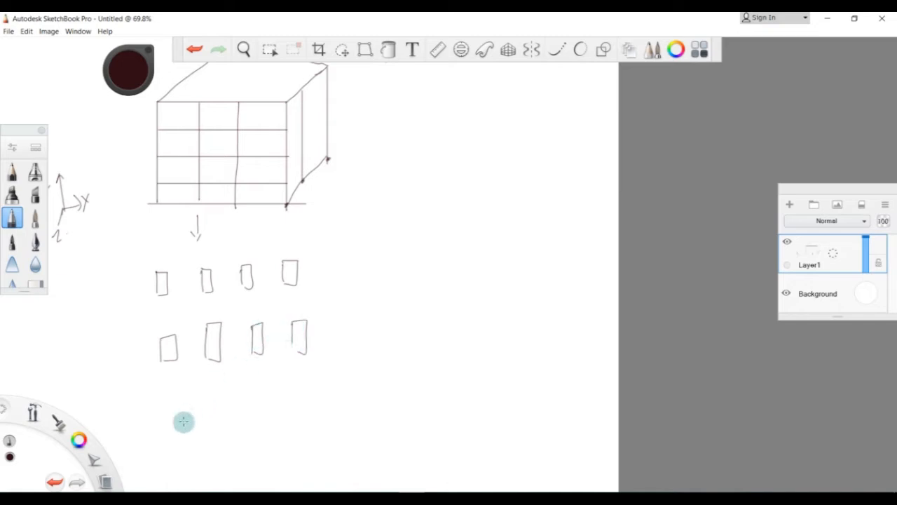
drag(167, 422, 178, 441)
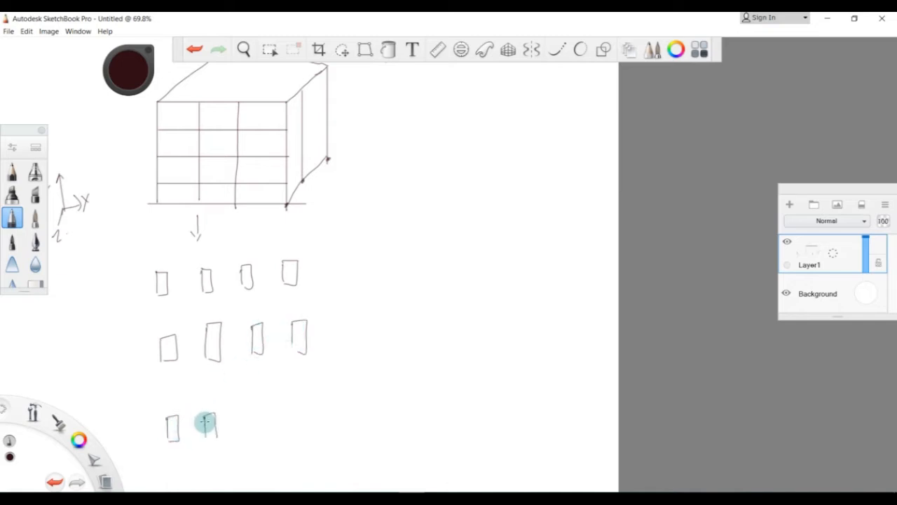
mouse_move(249, 405)
mouse_down()
mouse_move(261, 426)
mouse_move(294, 419)
mouse_up()
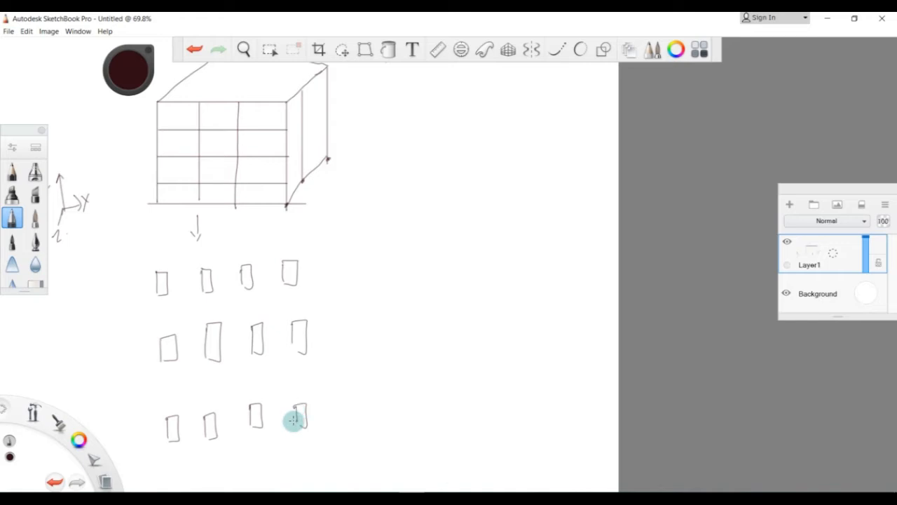
Step: Sketch x and z axis arrows beside the column plan and an upward arrow labelled y beside the 3D frame
drag(326, 270, 366, 285)
mouse_move(366, 269)
mouse_down()
mouse_move(358, 286)
mouse_move(327, 302)
mouse_move(348, 324)
mouse_up()
click(357, 324)
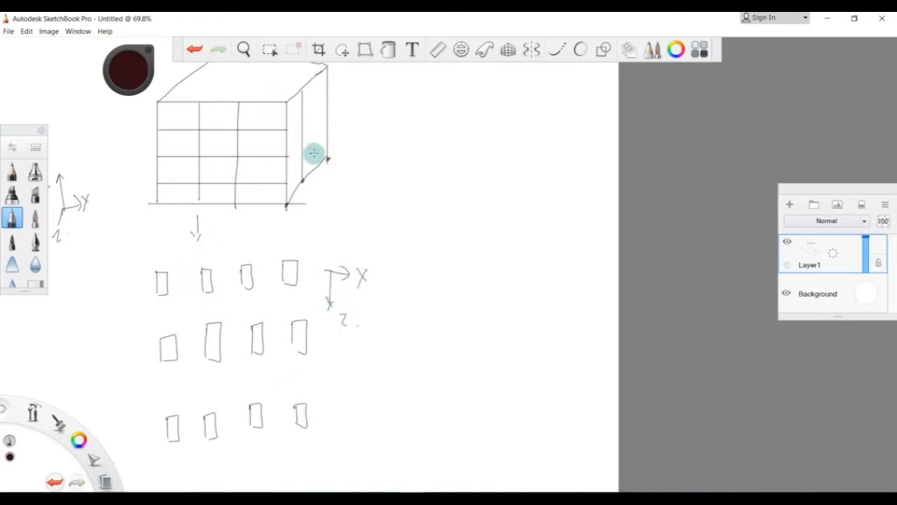
mouse_move(351, 172)
mouse_down()
mouse_move(358, 138)
mouse_move(380, 172)
mouse_up()
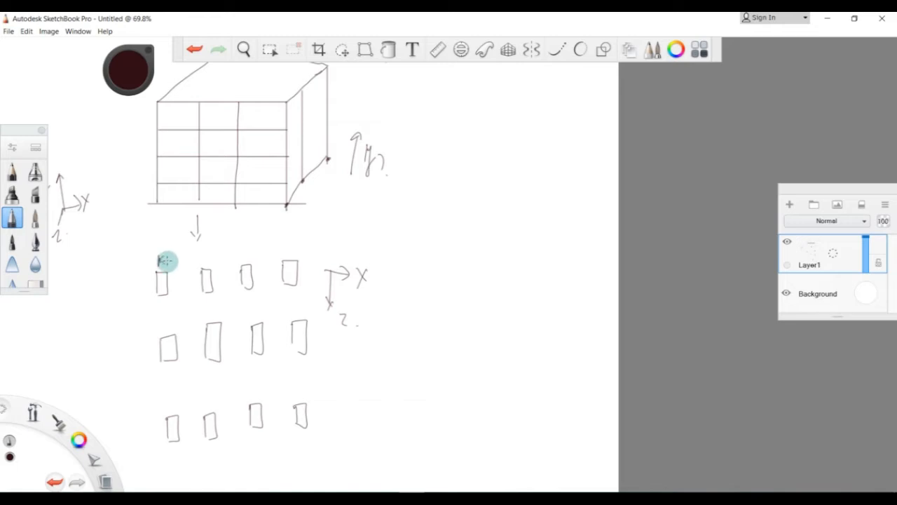
Step: Draw overall dimension lines along the plan's upper row, down its side labelled z, and beside the elevation labelled y
drag(283, 247, 289, 257)
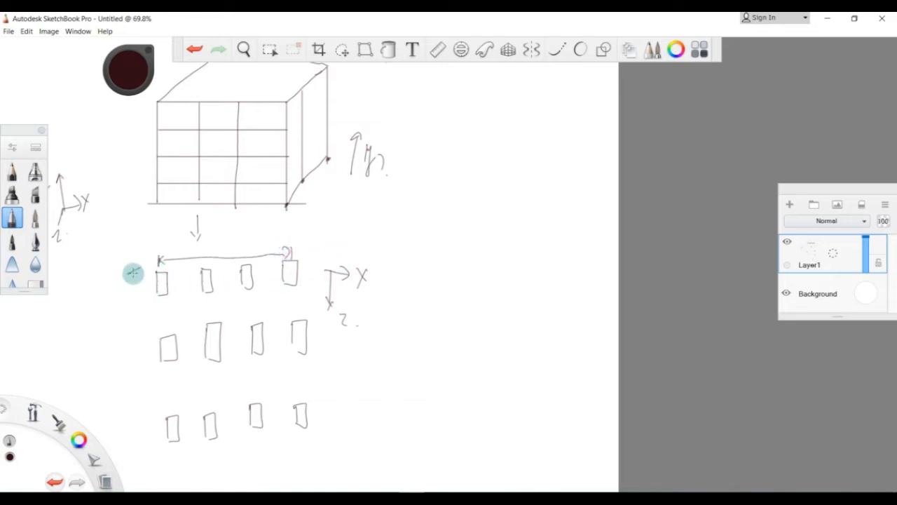
drag(133, 274, 137, 348)
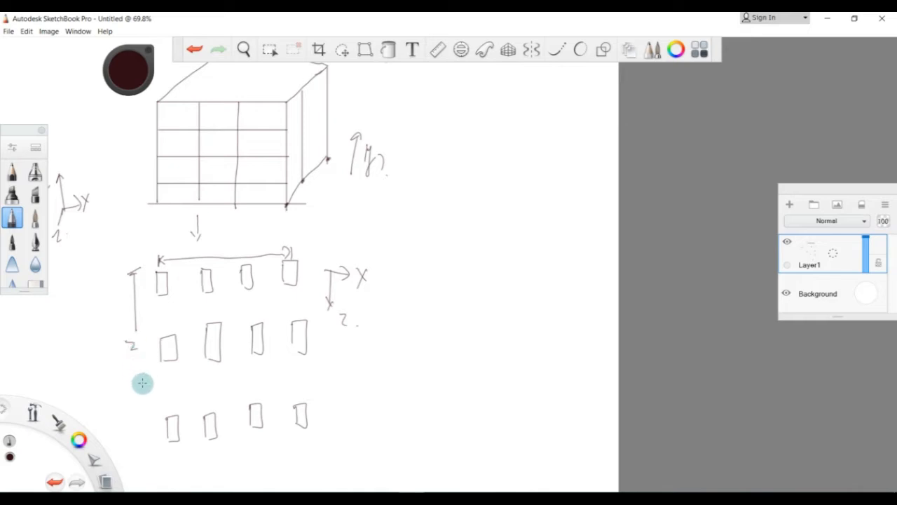
drag(134, 454, 136, 444)
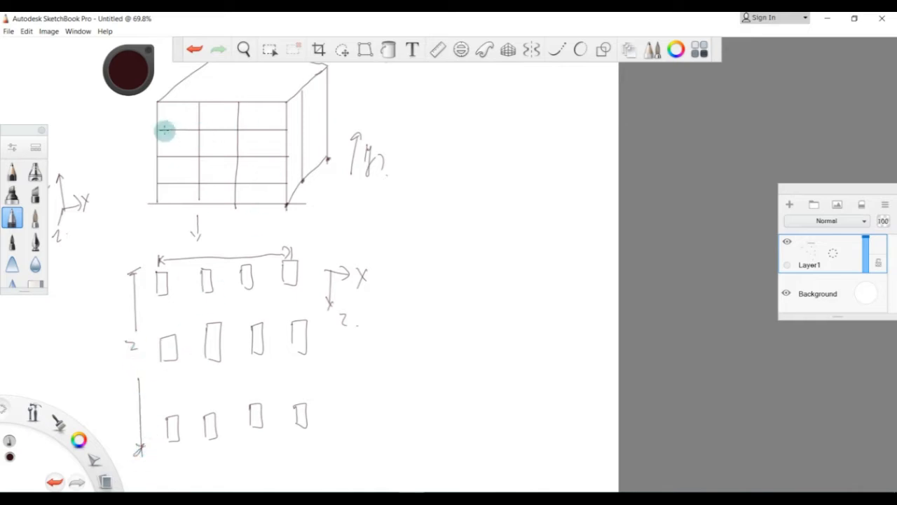
drag(137, 106, 144, 205)
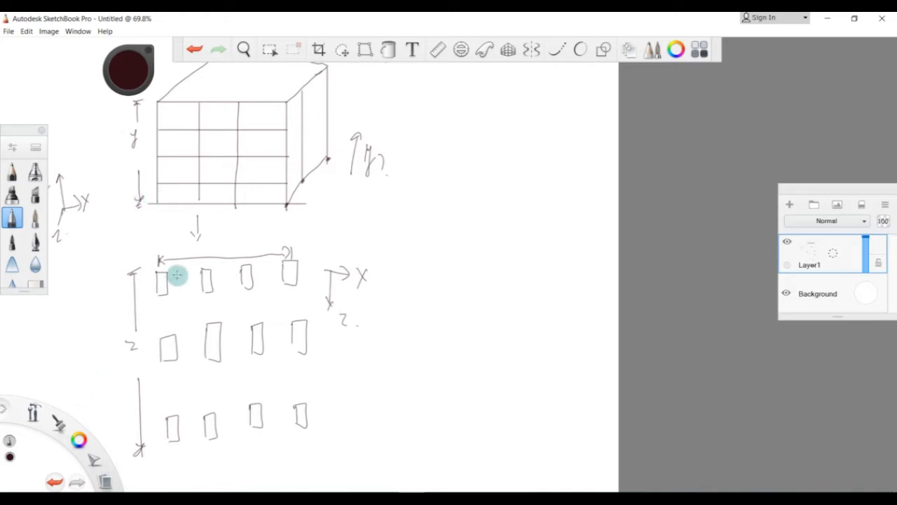
Step: Draw double arrows between the first-row columns and mark the bays between the rows and each storey of the elevation
drag(168, 284, 271, 283)
drag(258, 273, 261, 285)
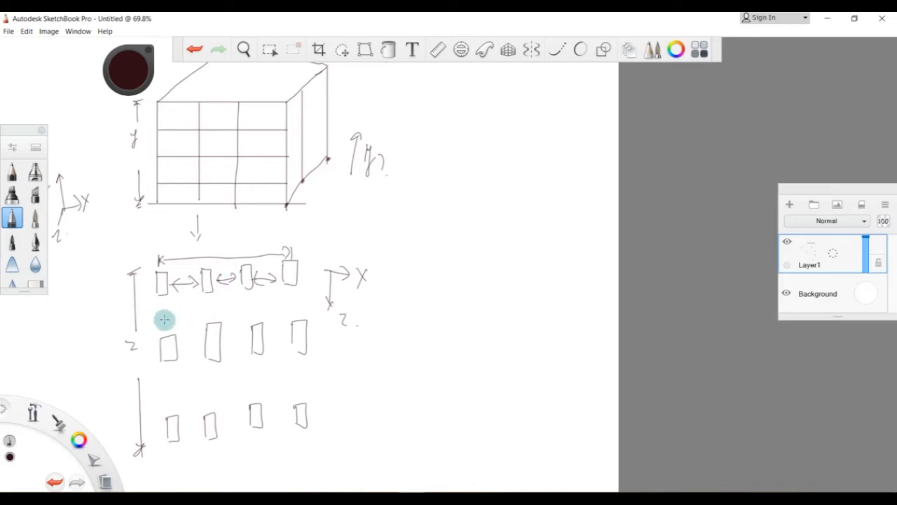
drag(164, 313, 165, 317)
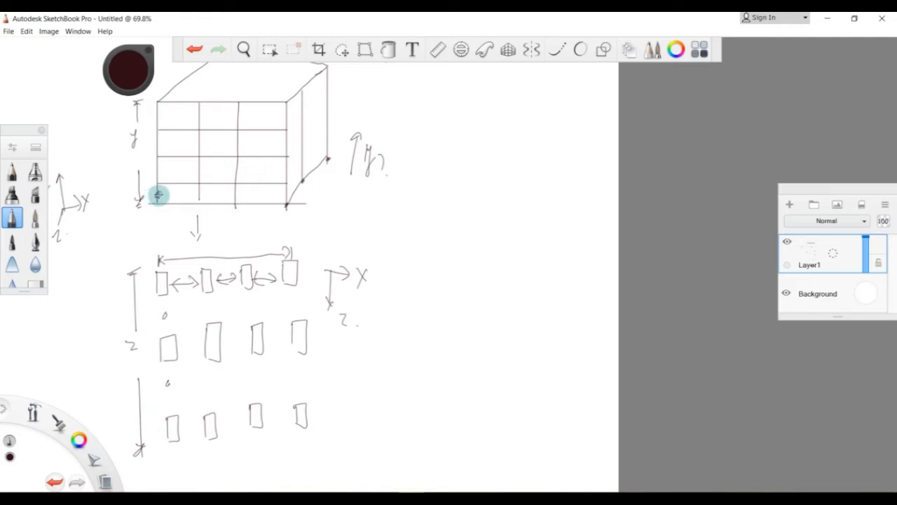
click(158, 194)
click(157, 168)
click(158, 146)
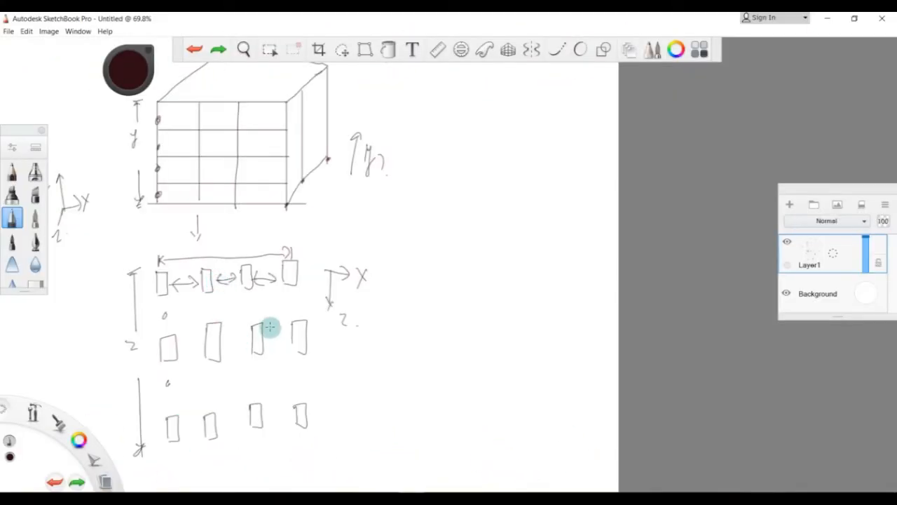
Step: Write x = 16m with n=(4) and z = 16m below the column plan
scroll(280, 287, up, 3)
scroll(280, 285, down, 4)
scroll(231, 376, down, 3)
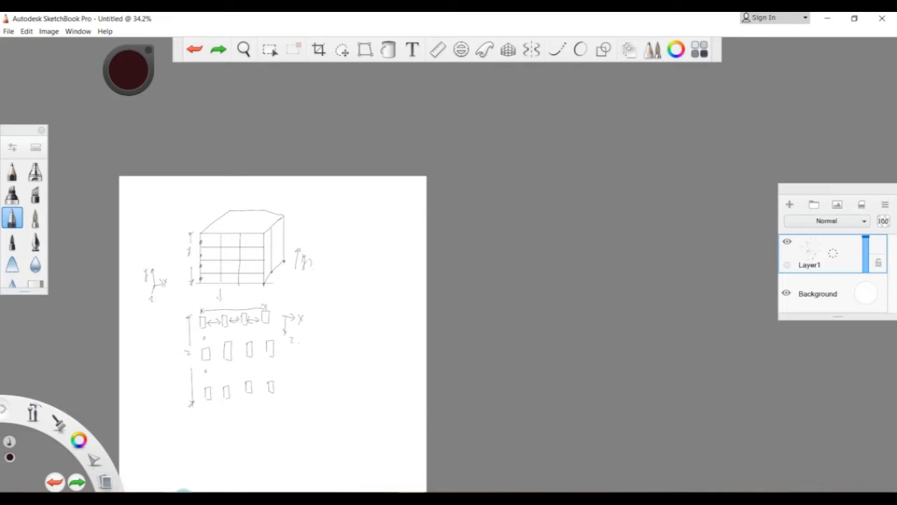
scroll(190, 464, up, 5)
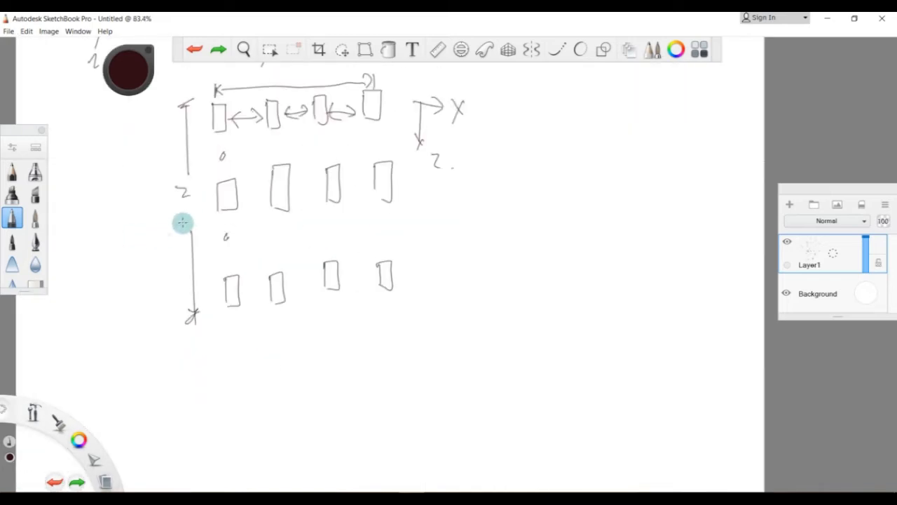
drag(220, 373, 244, 377)
mouse_move(256, 369)
mouse_down()
mouse_move(261, 358)
mouse_move(279, 365)
mouse_up()
drag(220, 404, 233, 417)
mouse_move(239, 406)
mouse_down()
mouse_move(247, 414)
mouse_move(282, 399)
mouse_up()
drag(288, 359, 354, 359)
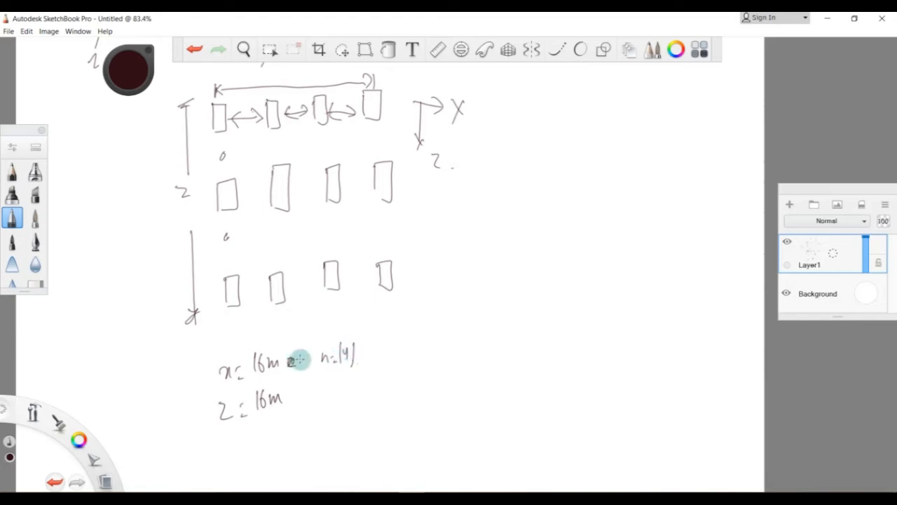
Step: Write the bay calculation 16/4=(4) above the x line and mark dots along the plan's first row
drag(381, 317, 385, 333)
mouse_move(393, 316)
mouse_down()
mouse_move(393, 334)
mouse_move(416, 326)
mouse_up()
drag(411, 331, 437, 332)
drag(441, 315, 444, 336)
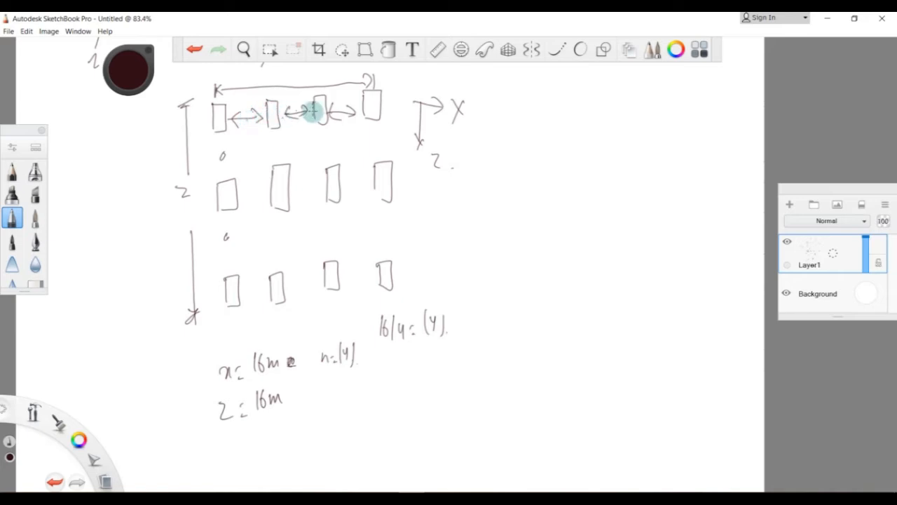
click(374, 98)
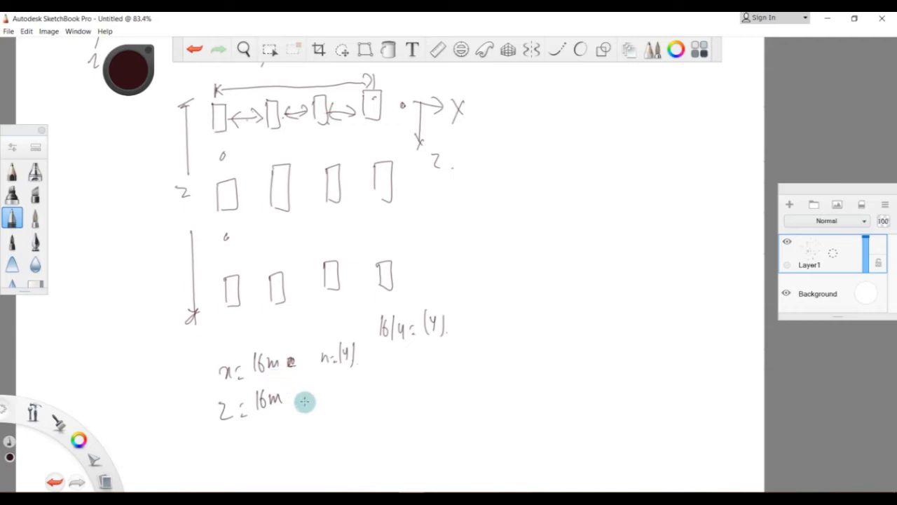
Step: Add n=(4) beside the z value and write a third line with y = 21m, n=(7) and h=(3m)
mouse_move(320, 391)
mouse_down()
mouse_move(337, 397)
mouse_move(349, 386)
mouse_move(364, 400)
mouse_up()
click(370, 398)
drag(226, 440, 254, 441)
mouse_move(246, 451)
mouse_down()
mouse_move(282, 438)
mouse_move(274, 457)
mouse_up()
drag(324, 440, 334, 439)
drag(335, 432, 361, 442)
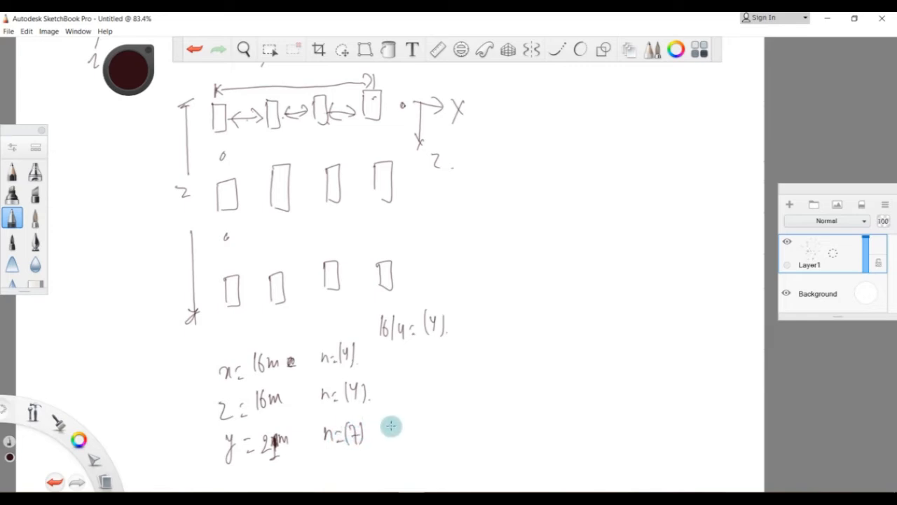
drag(391, 415, 397, 438)
mouse_move(400, 425)
mouse_down()
mouse_move(413, 440)
mouse_move(431, 438)
mouse_up()
drag(434, 420, 436, 437)
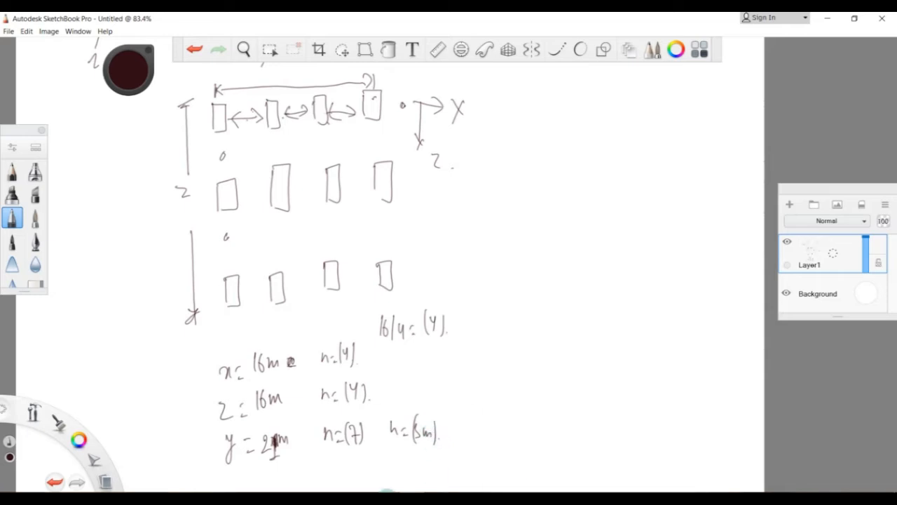
Step: Switch to STAAD.Pro's Structure Wizard and give the Bay Frame prototype a length of 16 m, height of 21 m and width of 20 m
click(410, 452)
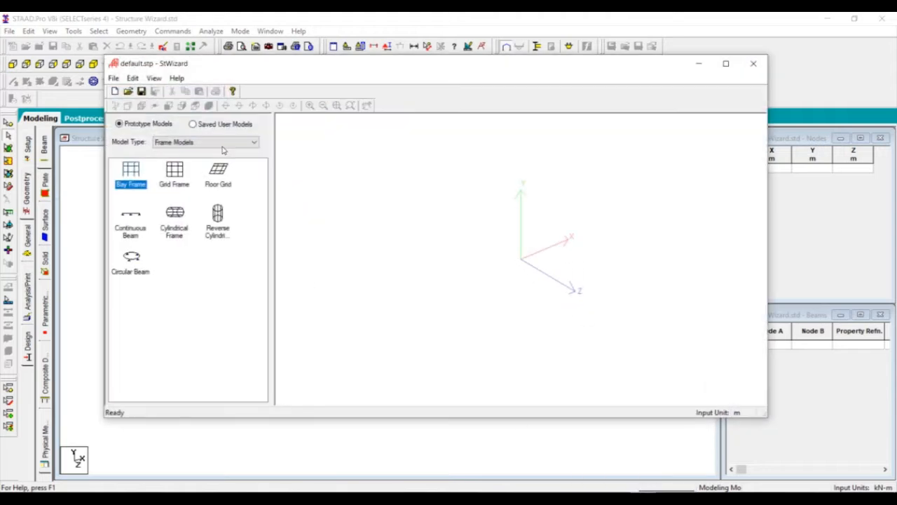
double_click(132, 184)
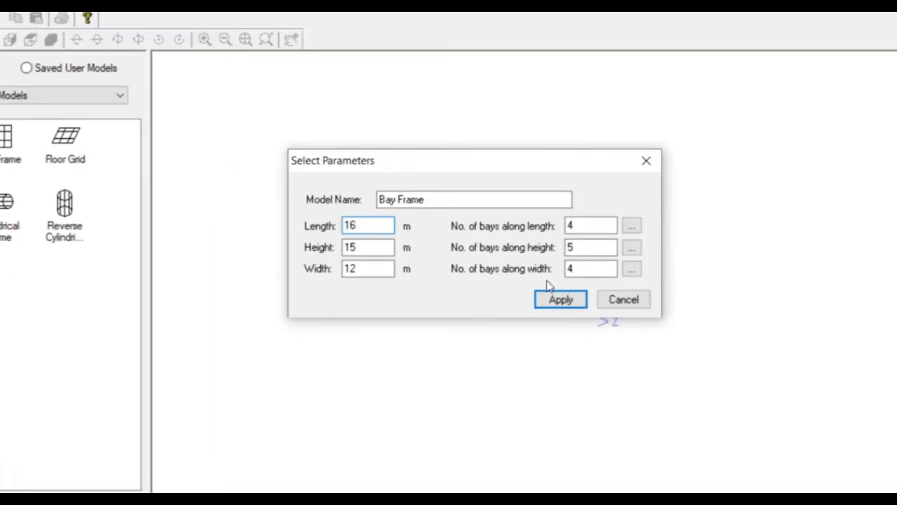
drag(365, 249, 323, 247)
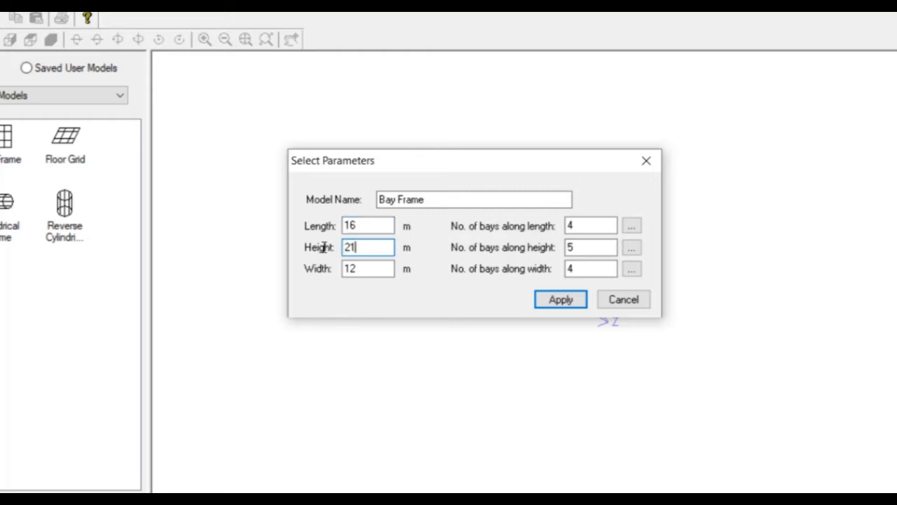
drag(355, 268, 326, 271)
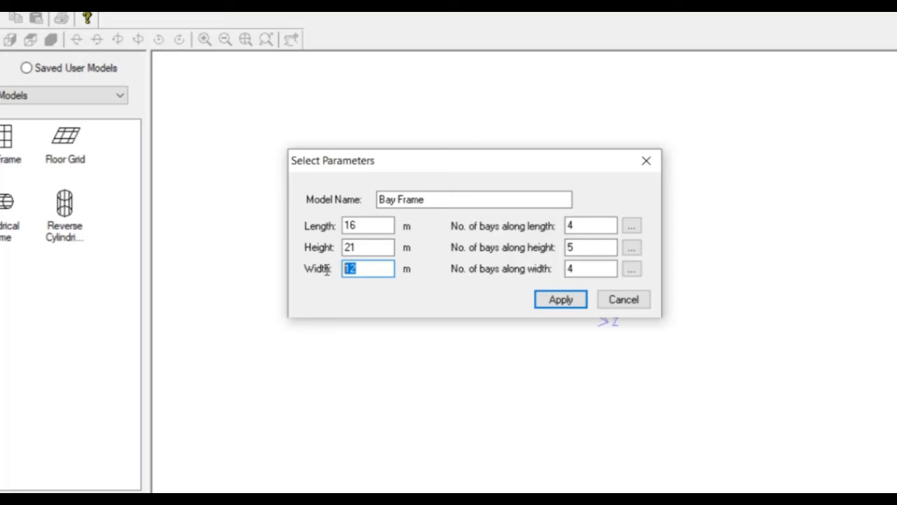
text(20)
key(Tab)
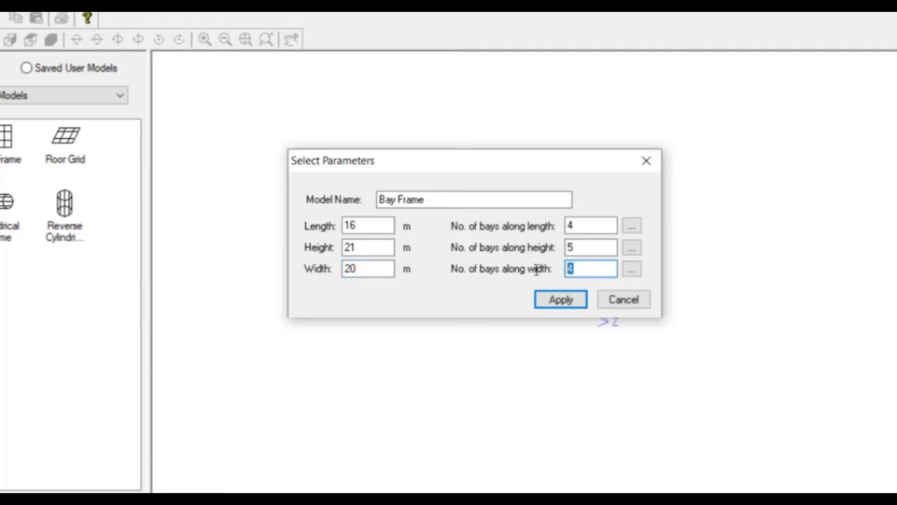
Step: Set 5 bays along the width and 7 along the height, and generate the bay frame
text(5)
double_click(572, 247)
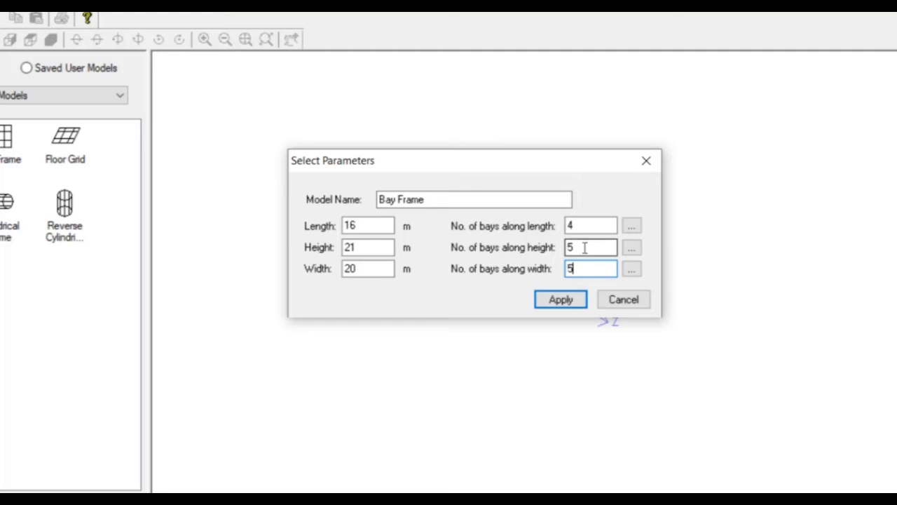
text(7)
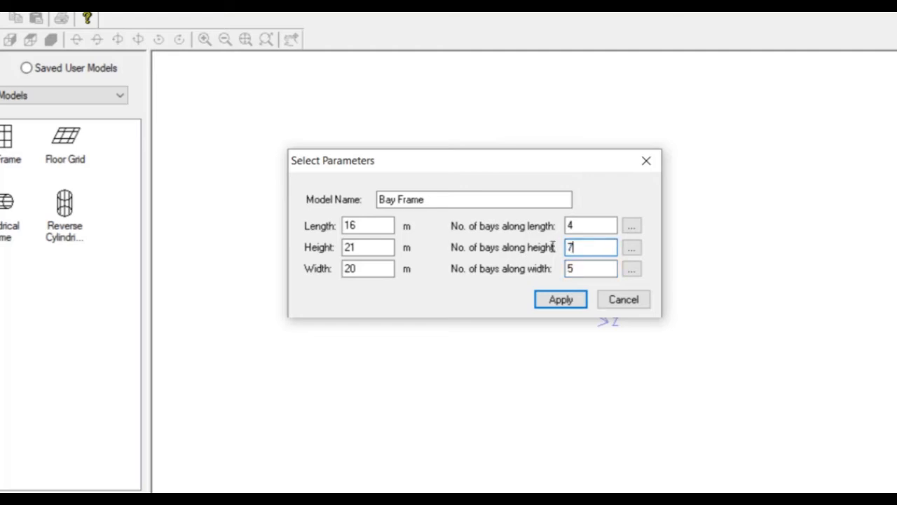
click(572, 303)
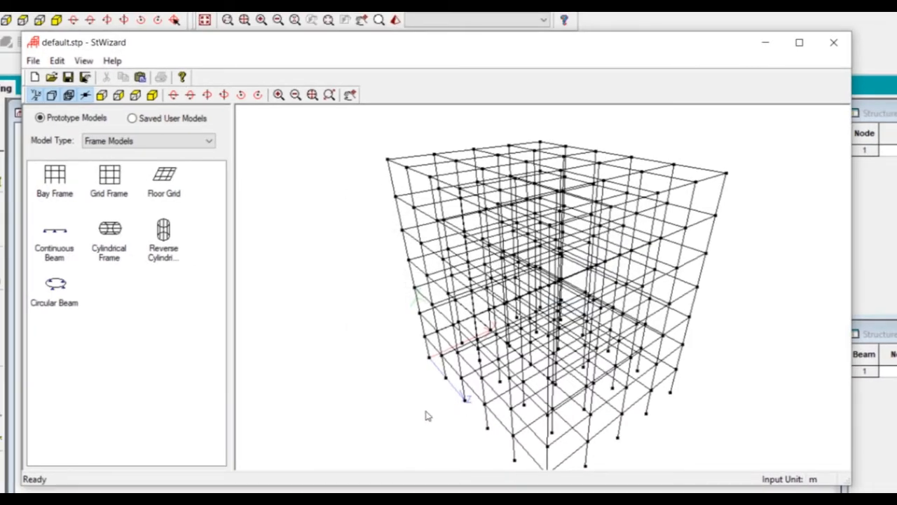
Step: Transfer the bay frame prototype into the STAAD.Pro model with X, Y and Z offsets of 0 m
drag(427, 417, 598, 403)
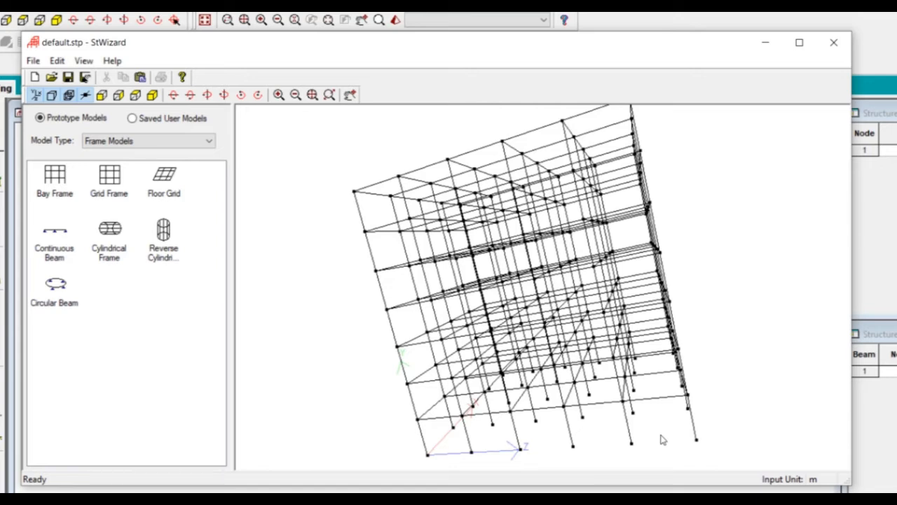
drag(662, 439, 352, 346)
drag(760, 415, 236, 254)
drag(332, 260, 375, 347)
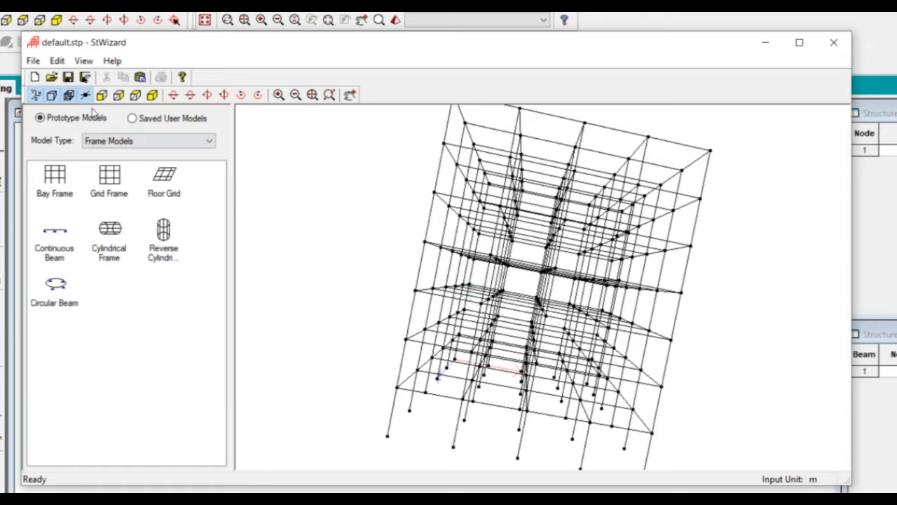
click(57, 62)
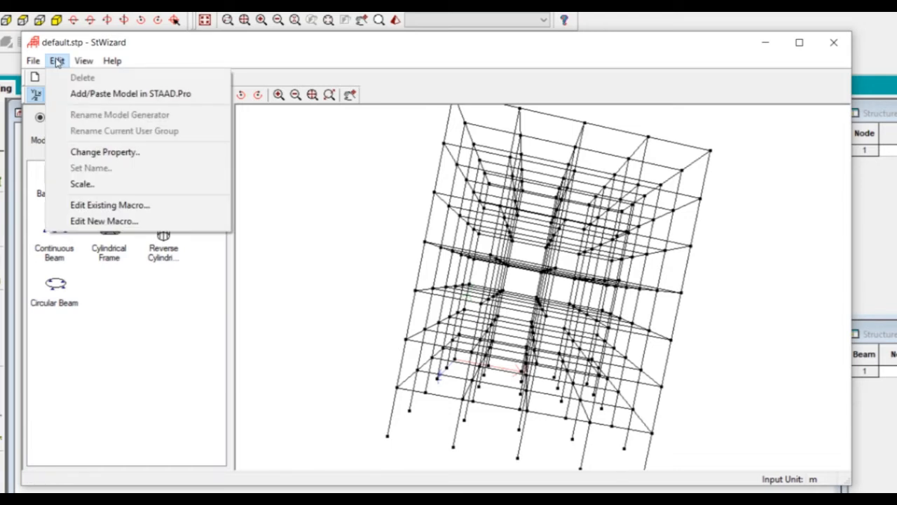
click(82, 94)
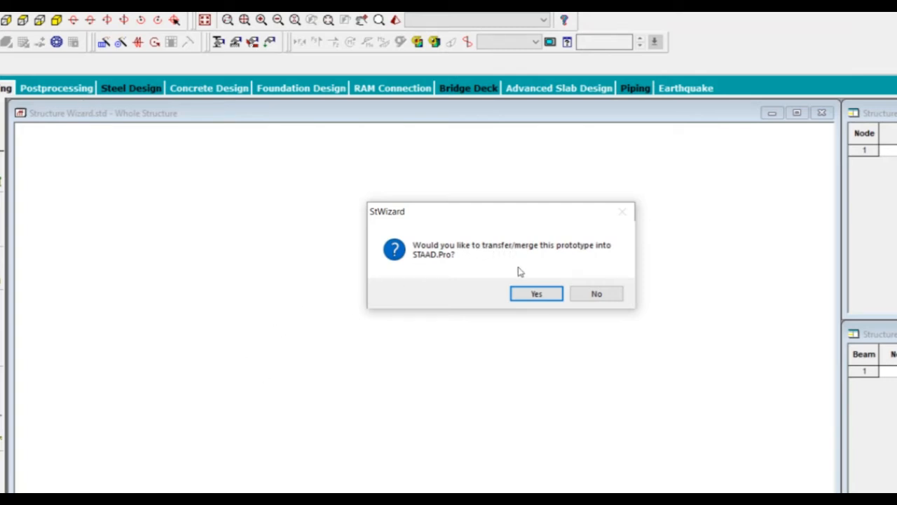
click(534, 295)
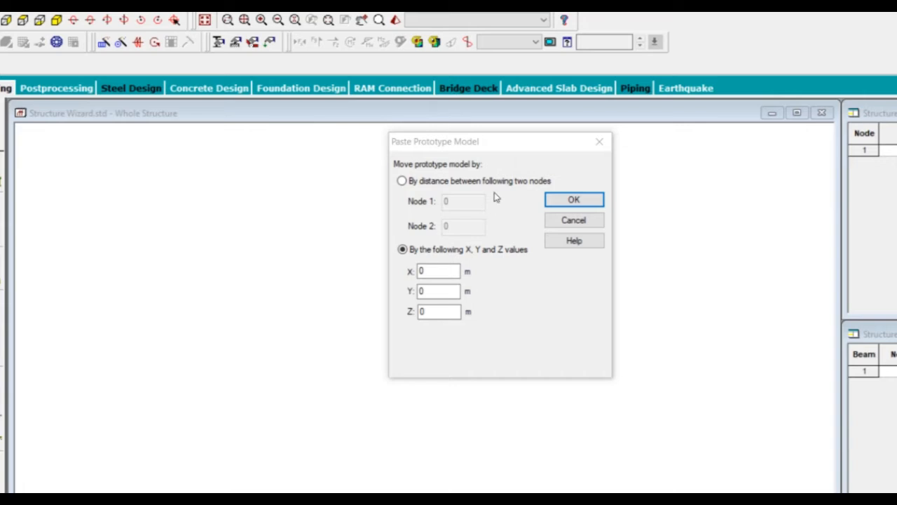
click(574, 201)
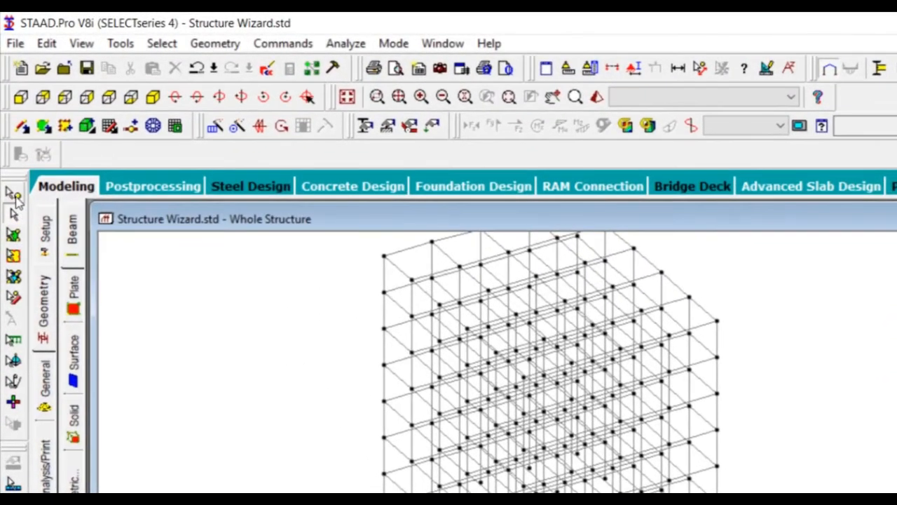
Step: Inspect the coordinates of the base corner node at the frame's origin, allowing the auto save
click(14, 212)
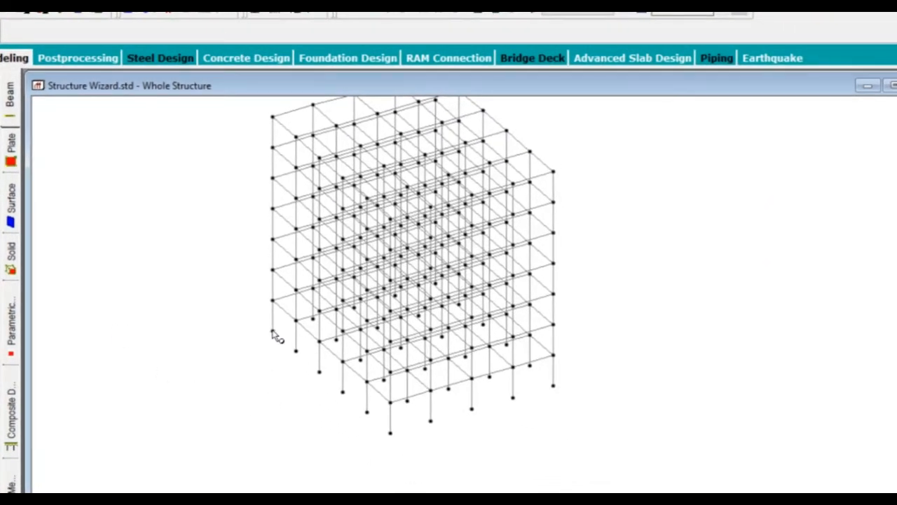
click(273, 330)
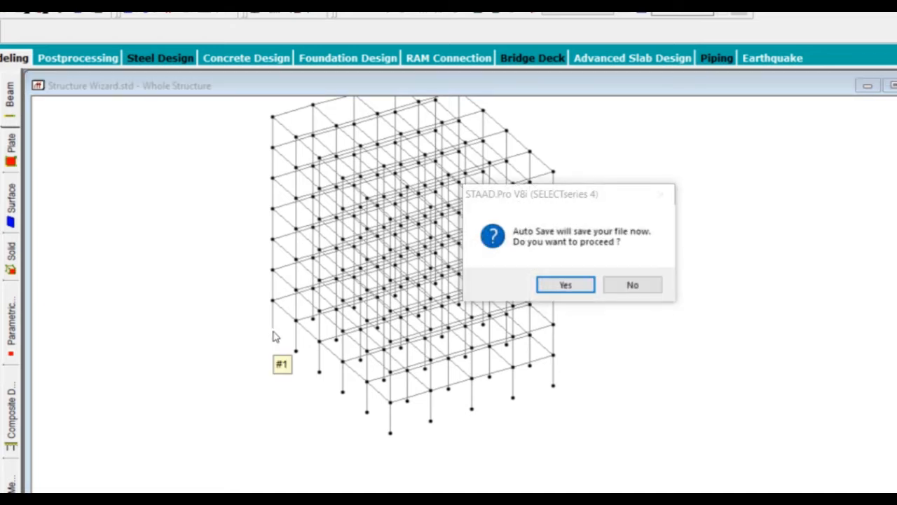
click(565, 285)
click(466, 271)
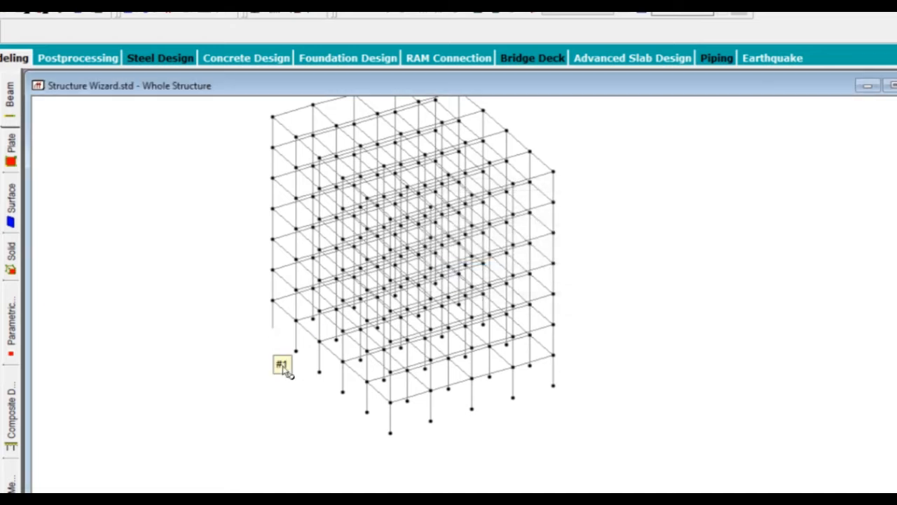
double_click(273, 330)
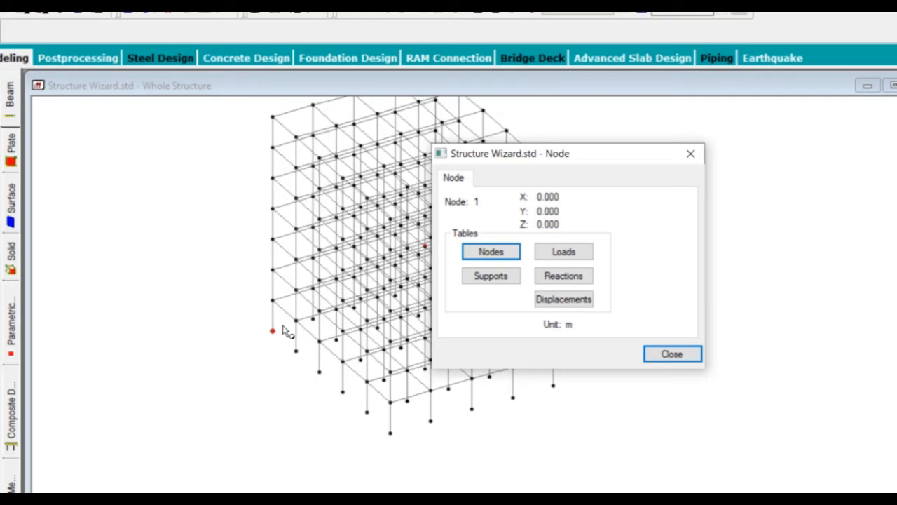
click(677, 357)
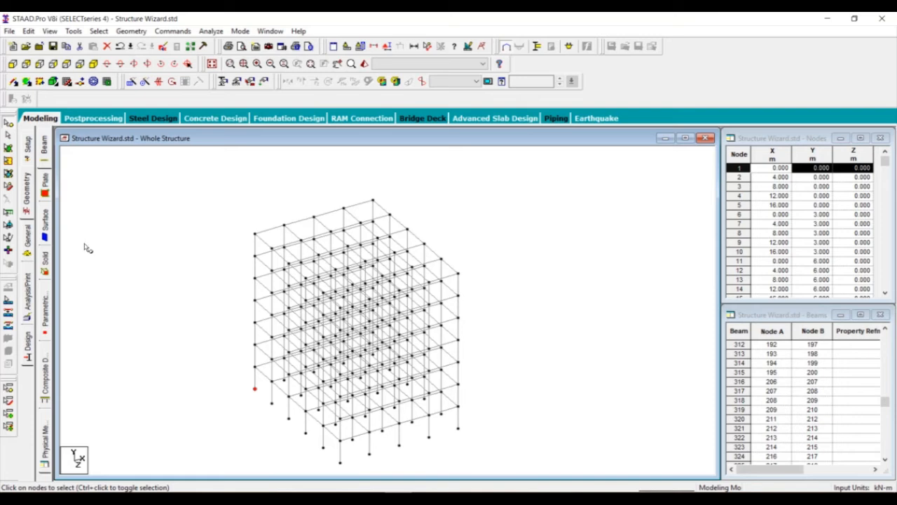
Step: Switch to the General property page and delete all beams of the bay frame together with the nodes left unattached
click(28, 242)
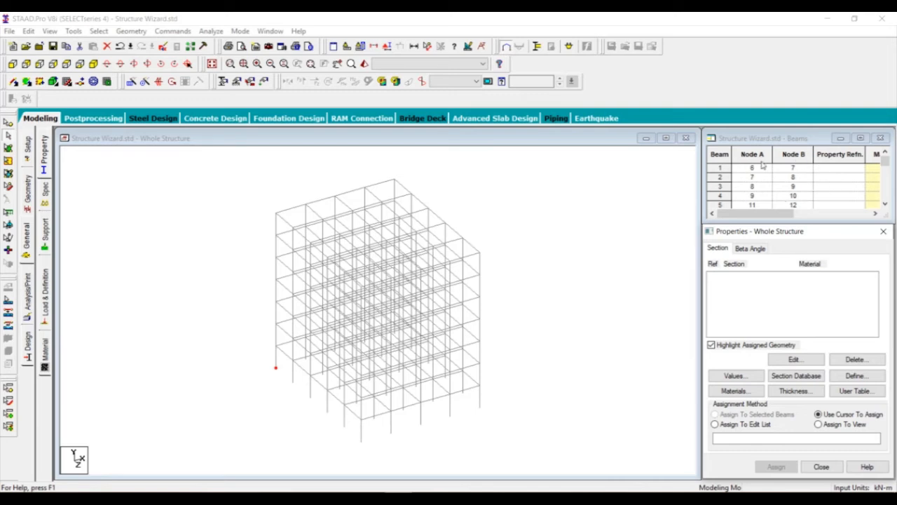
click(551, 284)
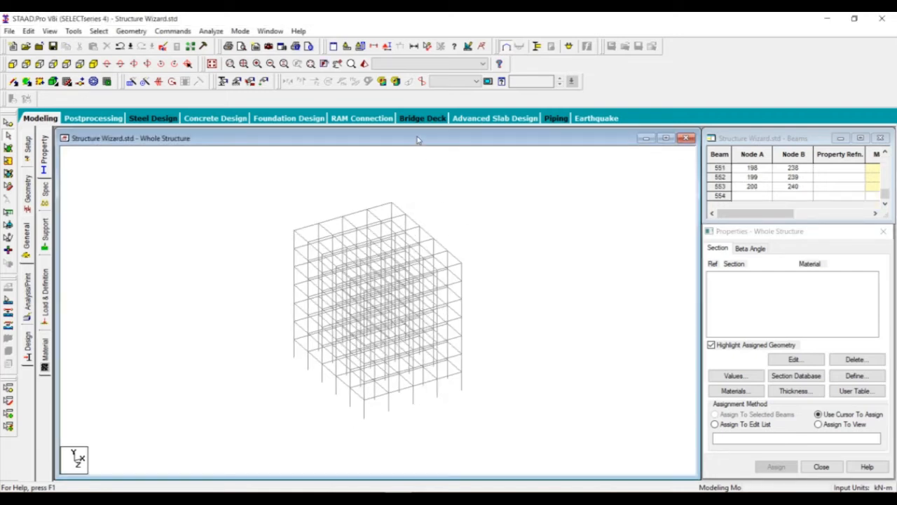
key(ctrl+a)
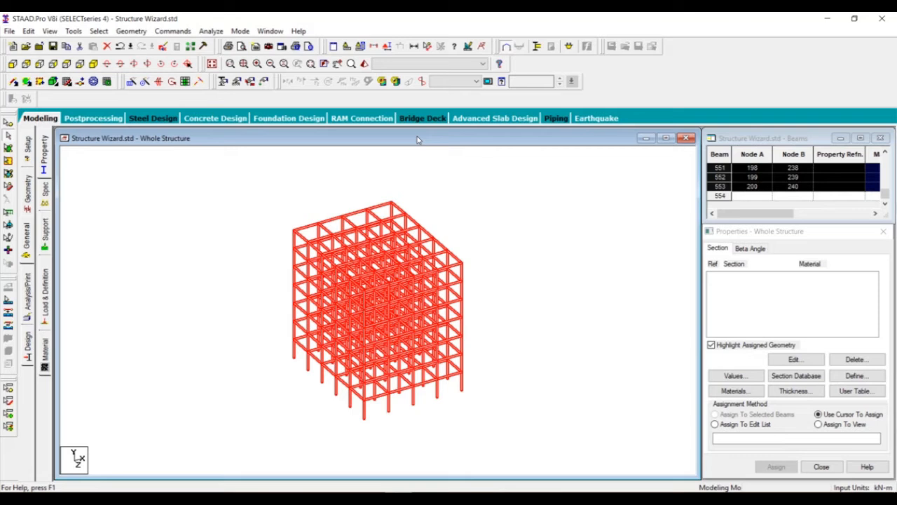
key(Delete)
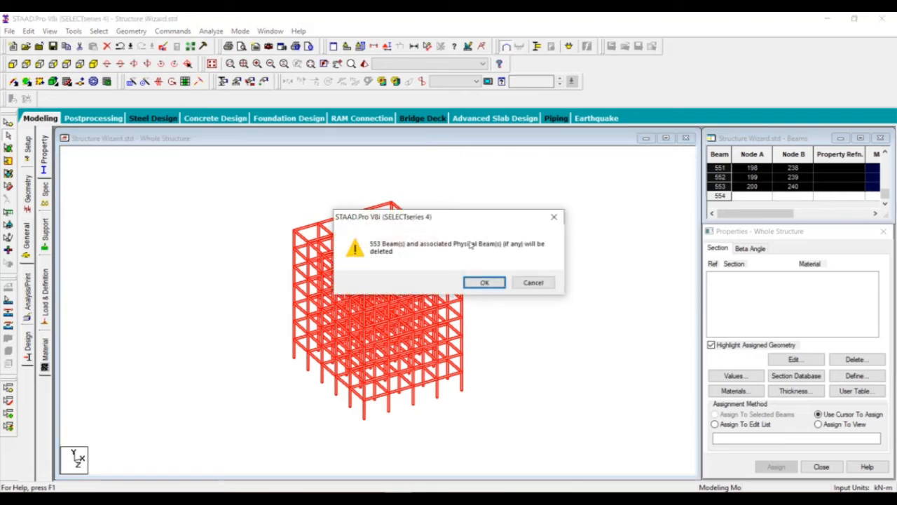
click(483, 284)
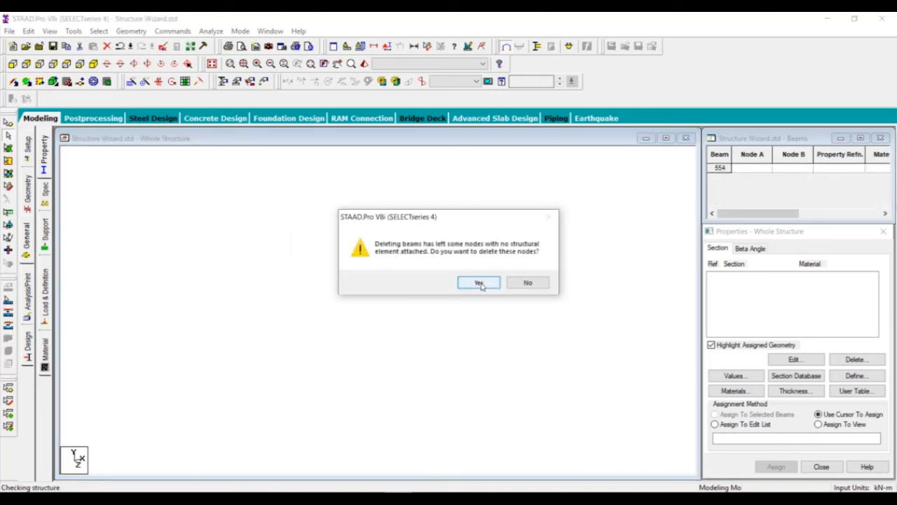
click(479, 283)
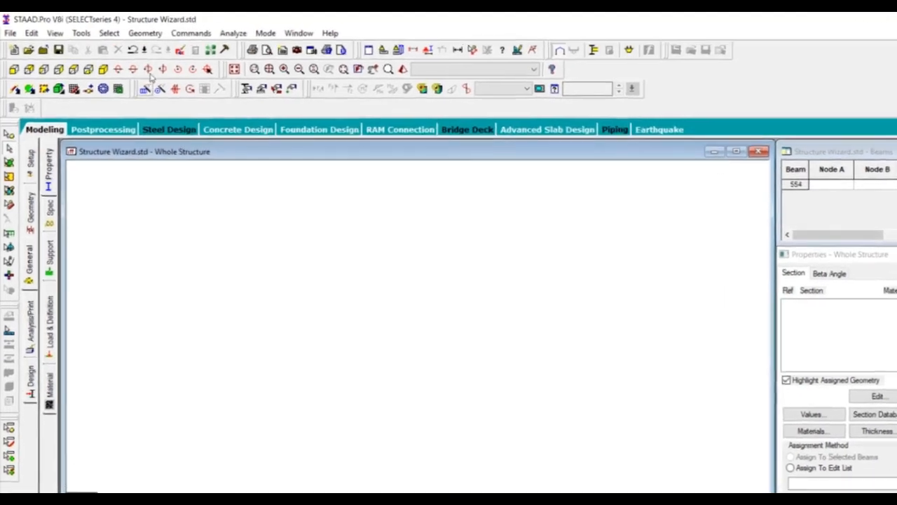
Step: Run the Structure Wizard again and show the Frame Models prototypes with Bay Frame selected
click(145, 33)
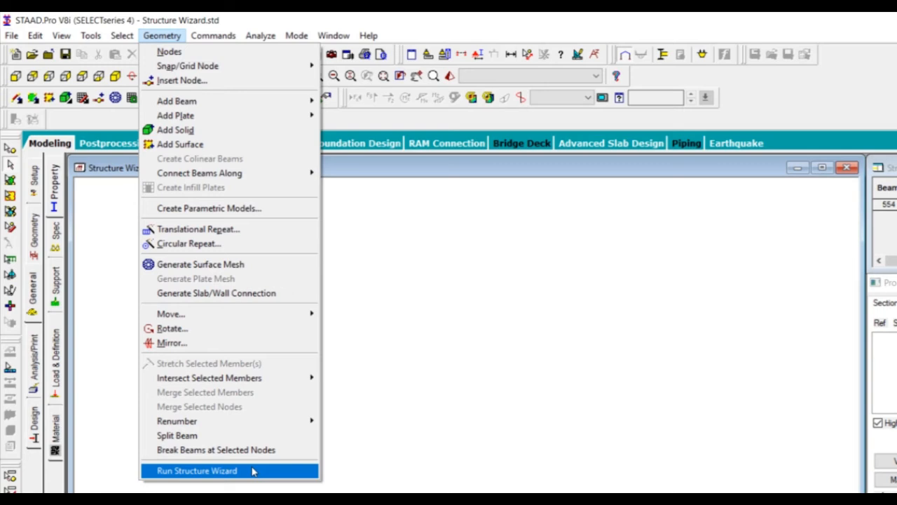
click(253, 472)
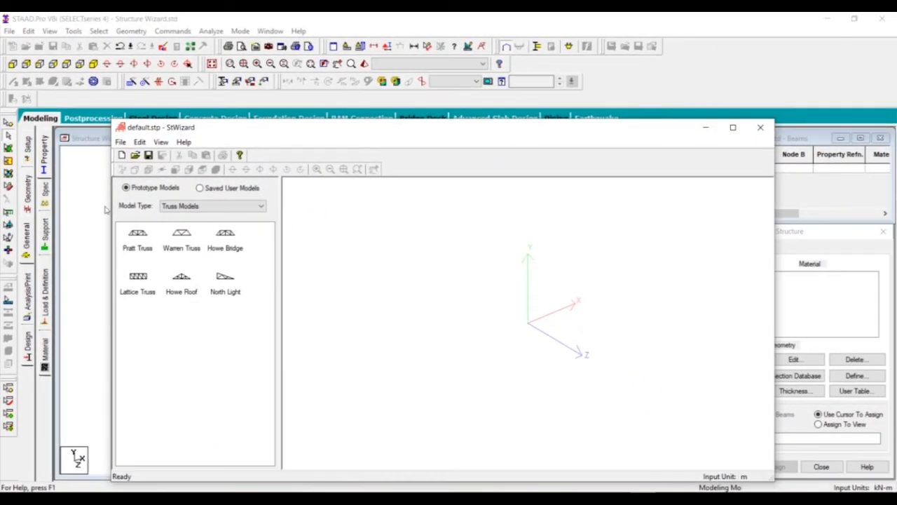
click(209, 206)
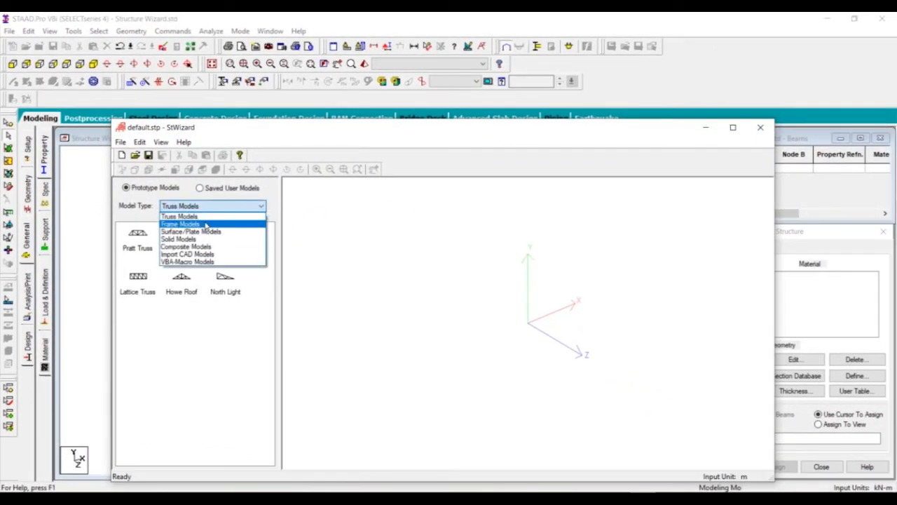
click(206, 225)
click(134, 245)
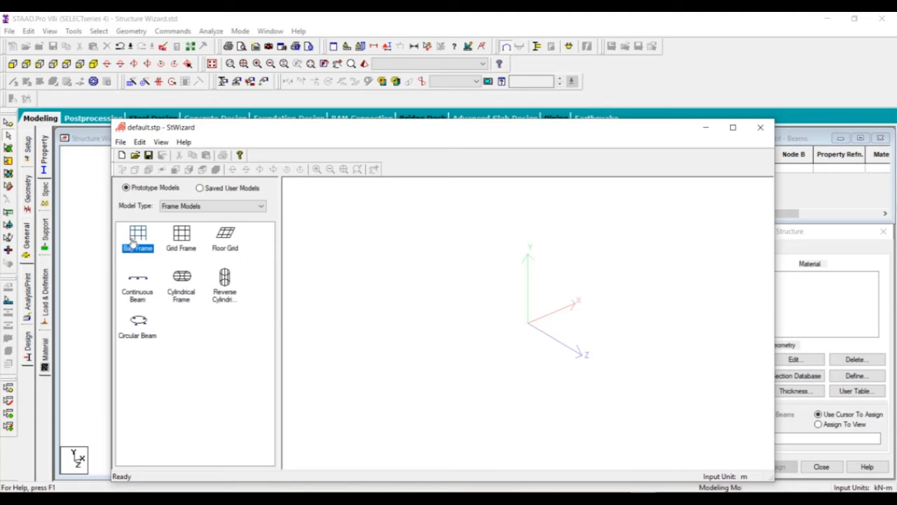
Step: Generate a Grid Frame 12 m long, 15 m high and 12 m wide with 4, 5 and 4 bays, and view it from several angles
click(178, 244)
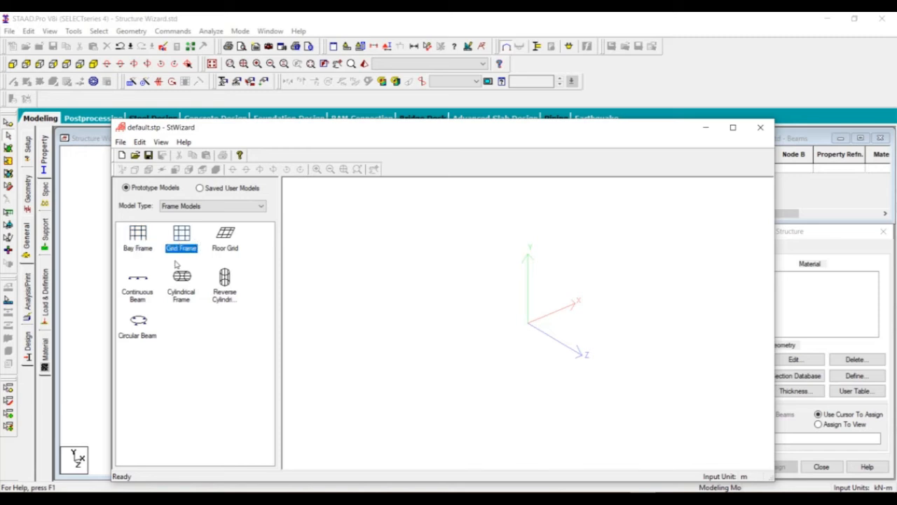
double_click(179, 249)
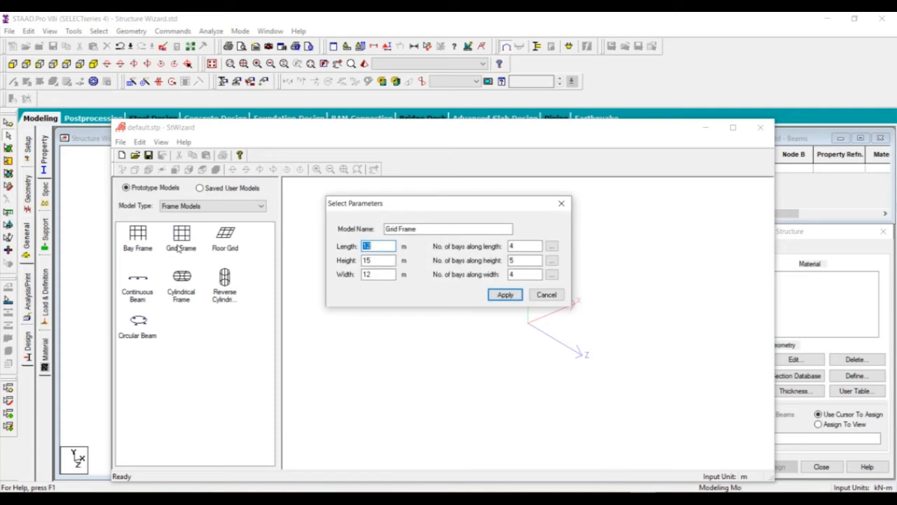
click(502, 296)
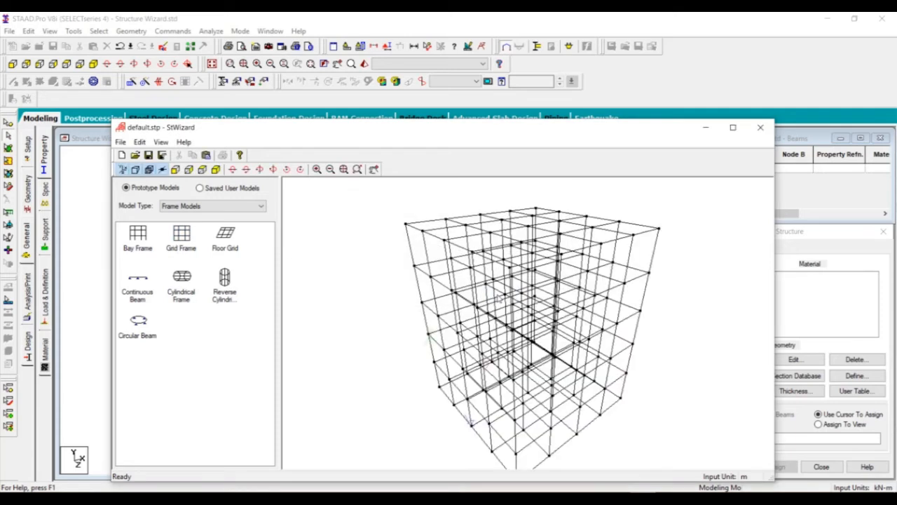
drag(444, 430, 490, 448)
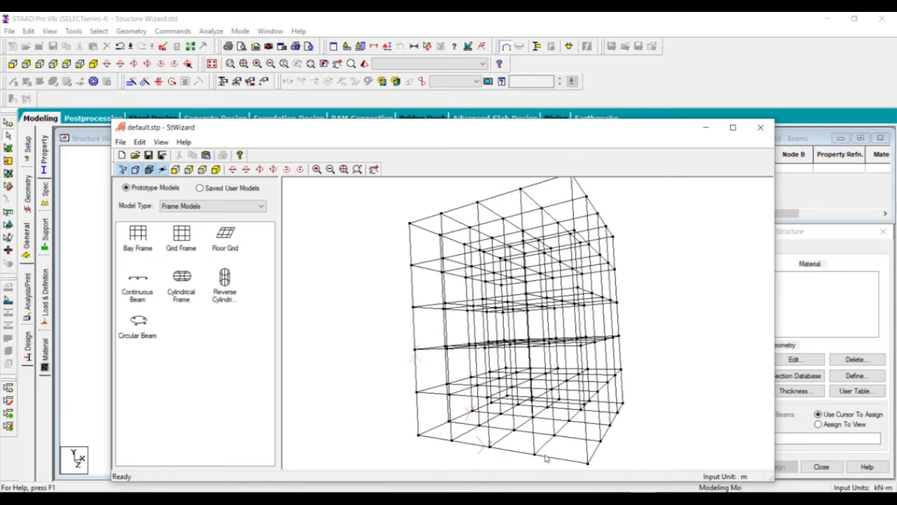
drag(654, 416, 536, 424)
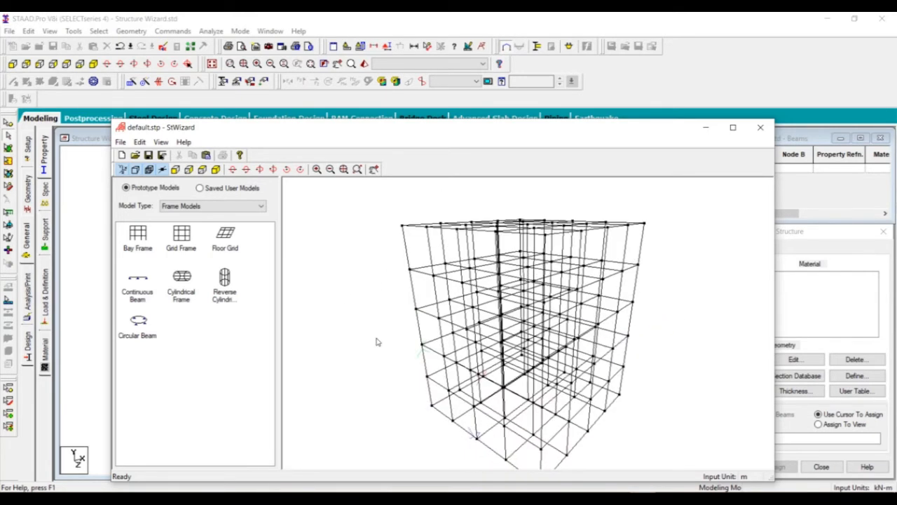
Step: Generate a Floor Grid 12 m long and 12 m wide with 4 bays in each direction
click(180, 243)
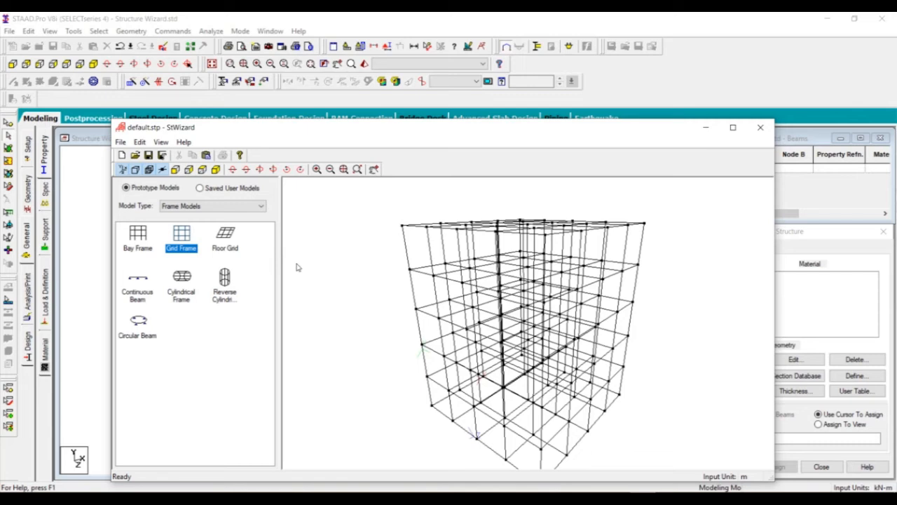
click(221, 241)
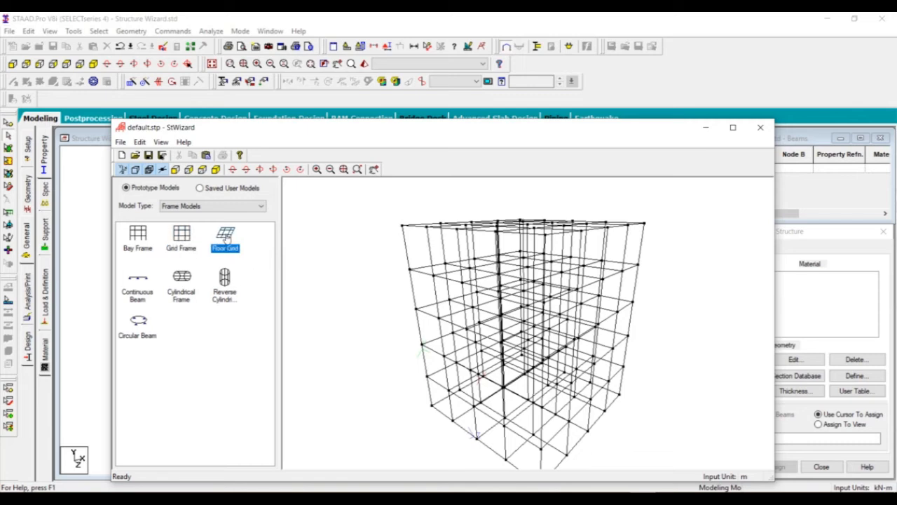
double_click(226, 238)
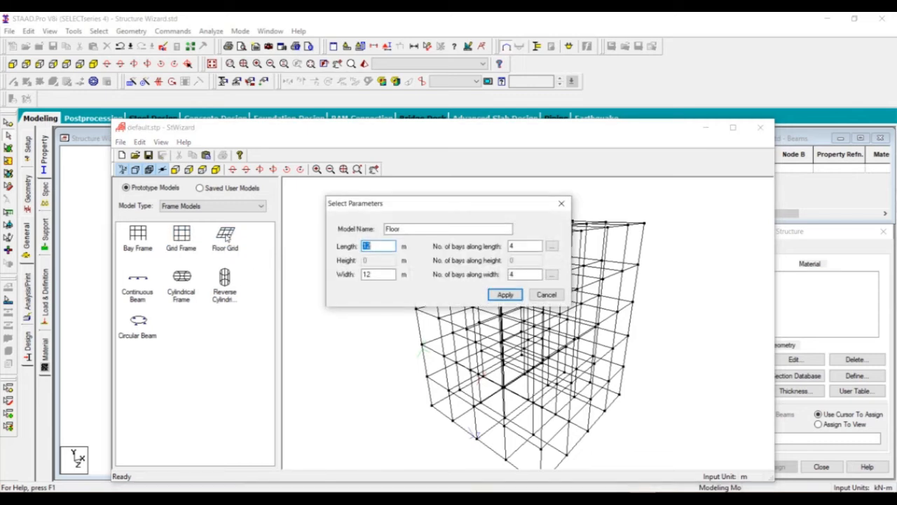
click(495, 296)
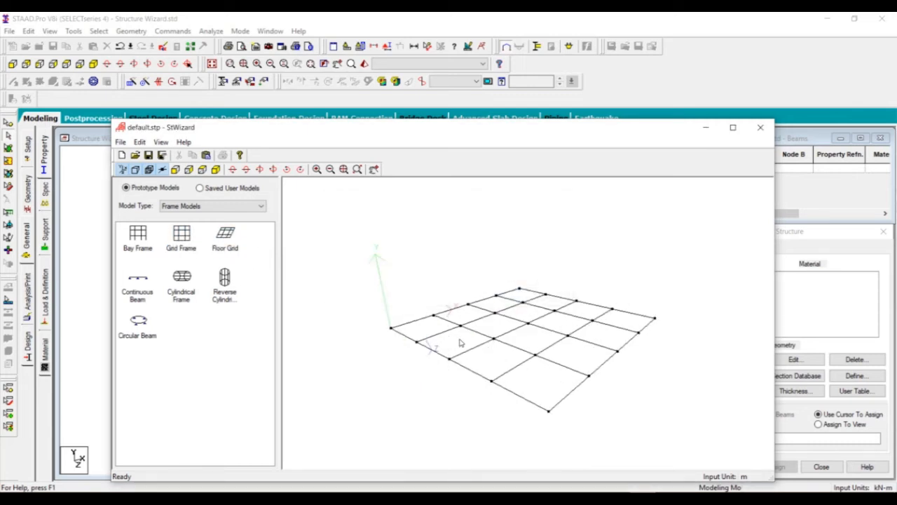
drag(379, 371, 300, 354)
Step: Generate a Cylindrical Frame with length 20 m, radius 5 m, angle 360°, 5 bays along the length and 18 along the periphery
click(181, 237)
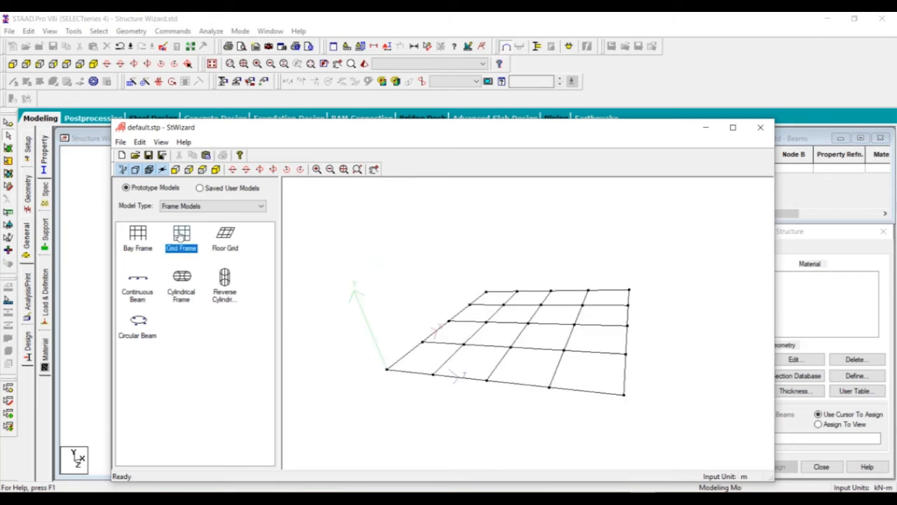
click(228, 238)
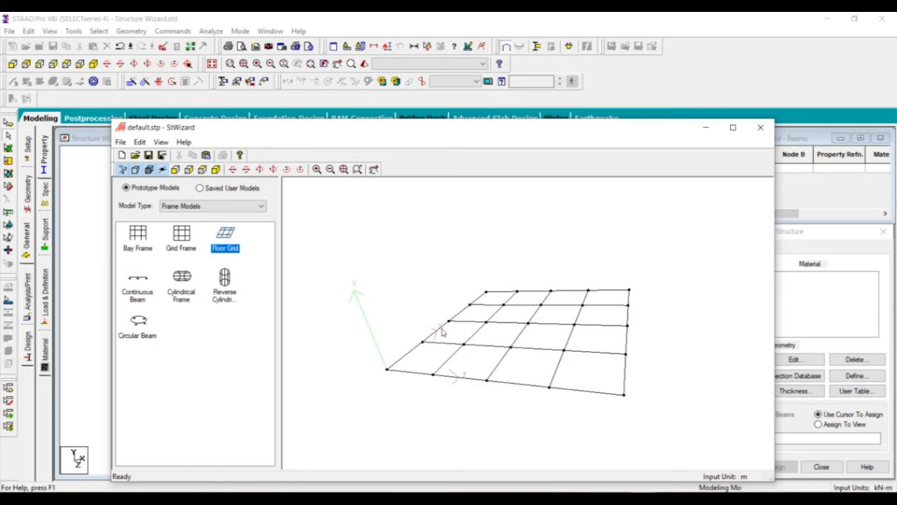
click(133, 298)
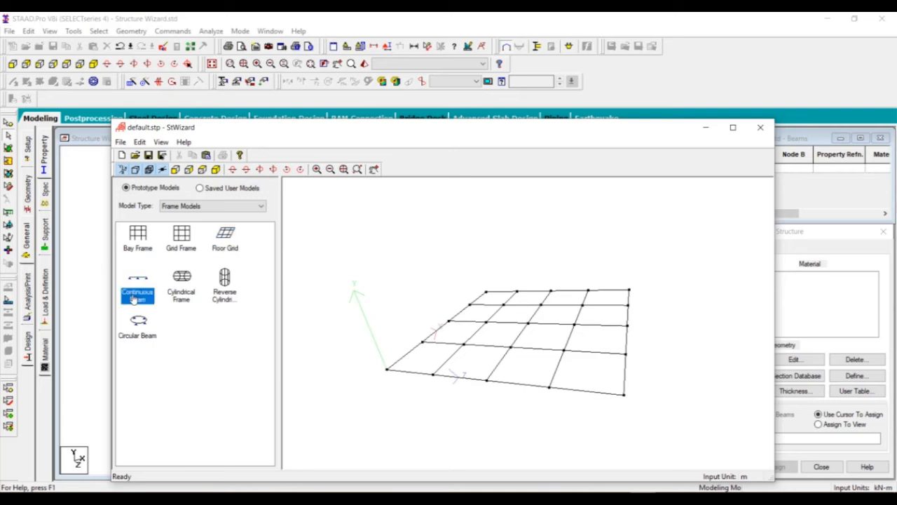
click(176, 298)
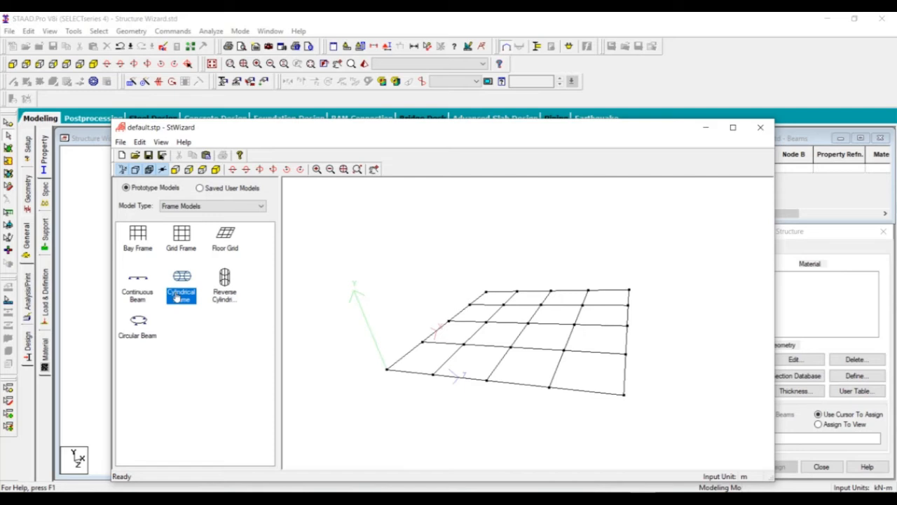
double_click(176, 297)
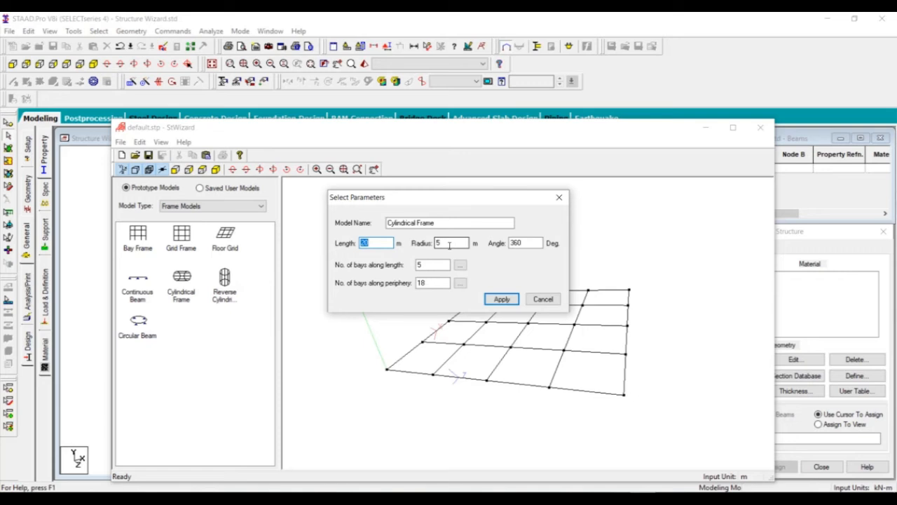
key(Tab)
key(Tab)
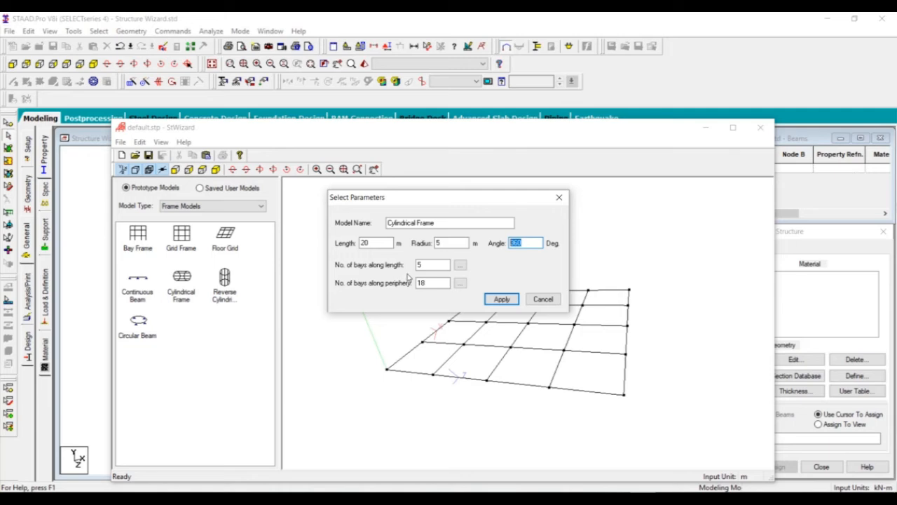
click(502, 299)
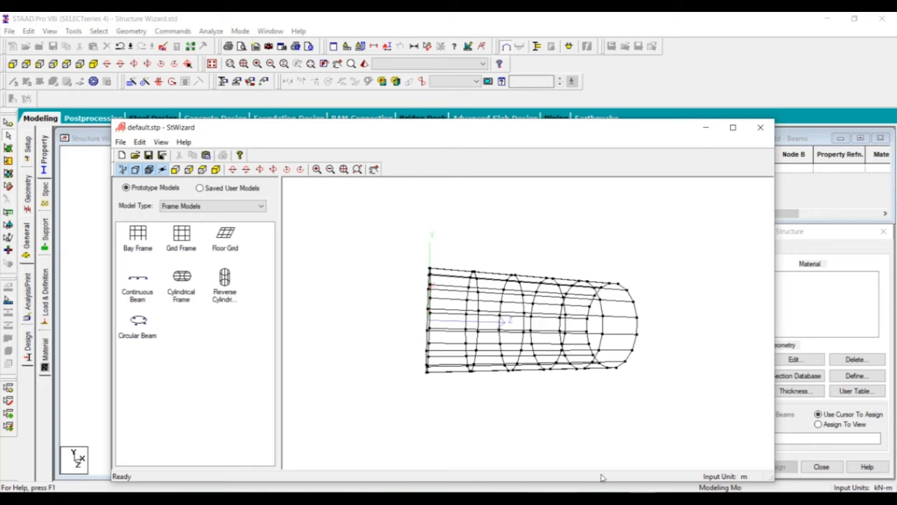
Step: Switch to SketchBook and sketch a simple box-shaped frame with columns and top beams in the blank area below the dimension notes
click(395, 492)
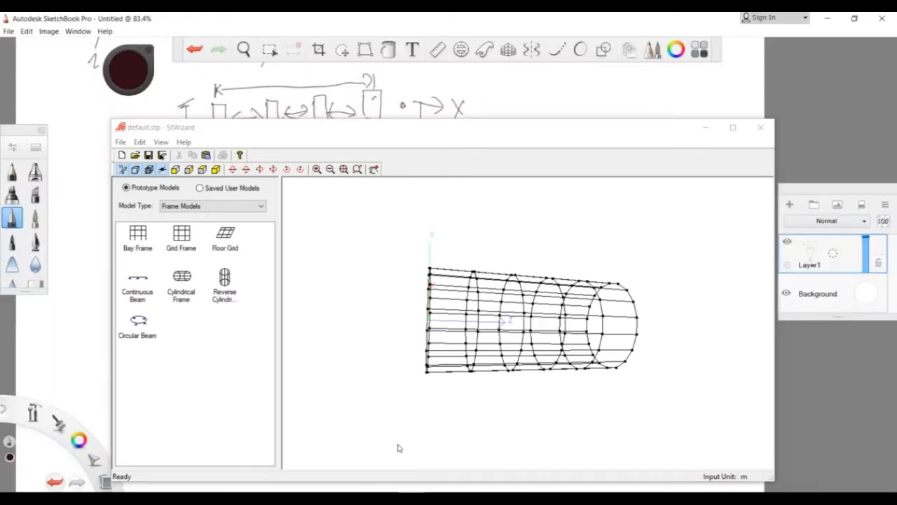
drag(460, 127, 526, 403)
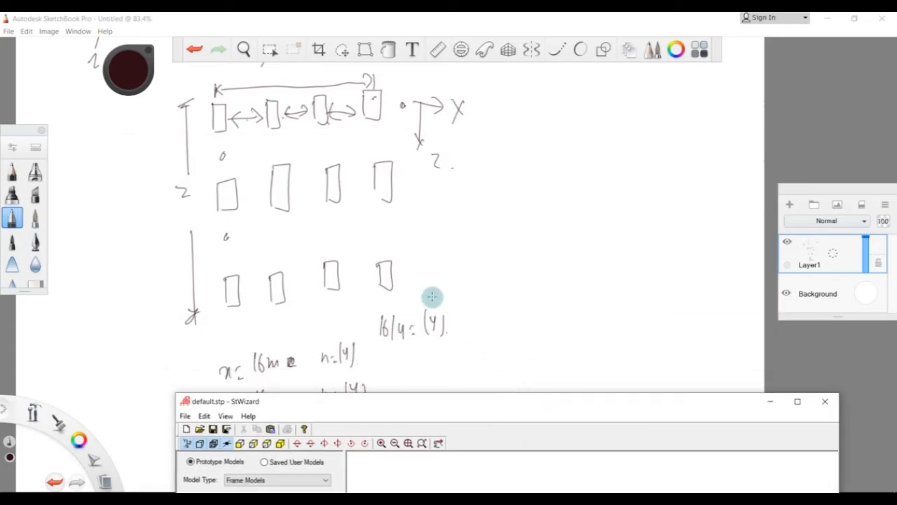
scroll(447, 255, down, 5)
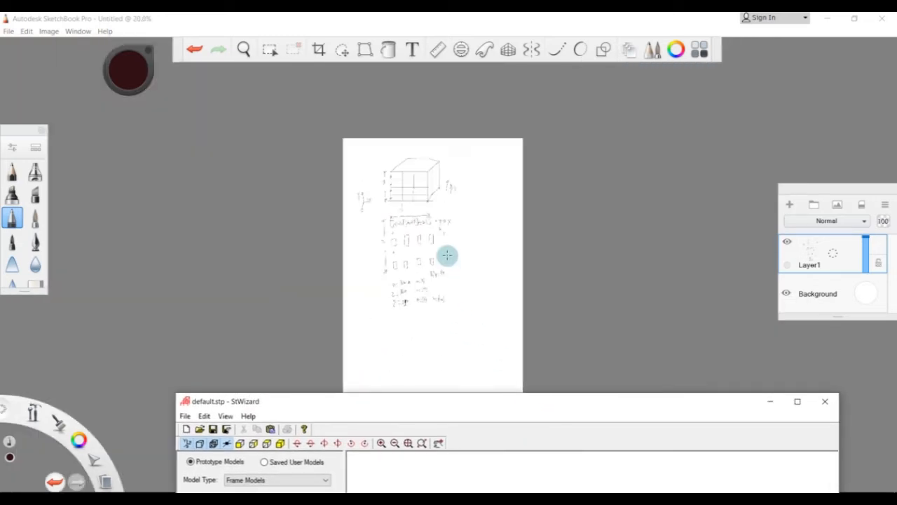
scroll(406, 347, up, 3)
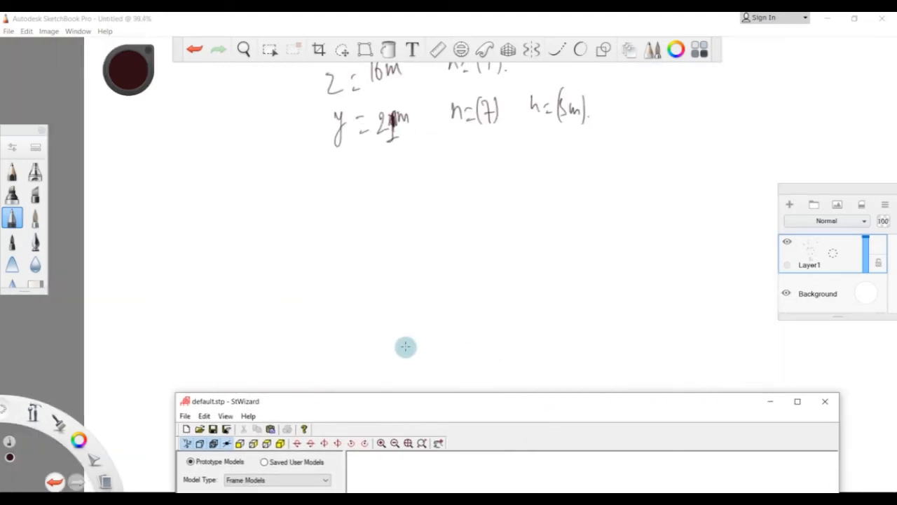
click(281, 276)
drag(281, 277, 281, 340)
drag(283, 276, 332, 276)
key(ctrl+z)
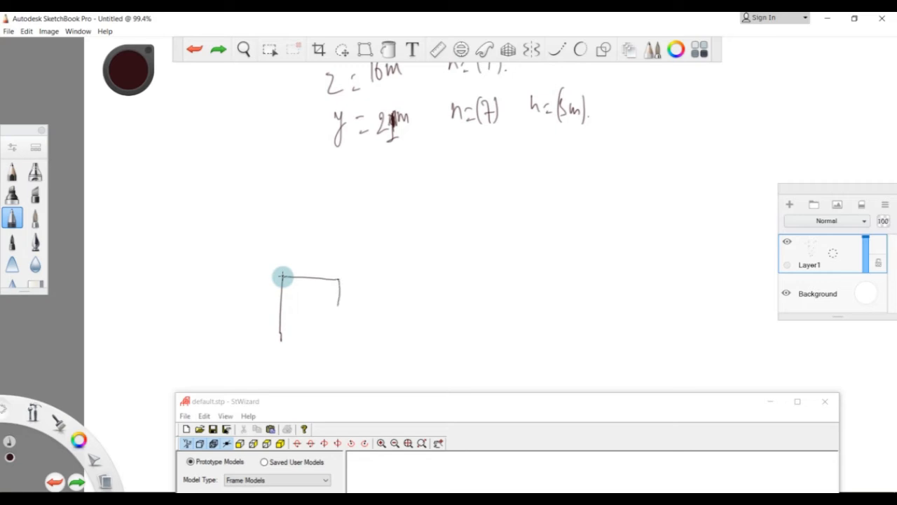
drag(339, 304, 338, 343)
mouse_move(283, 277)
mouse_down()
mouse_move(303, 260)
mouse_move(352, 263)
mouse_move(355, 335)
mouse_up()
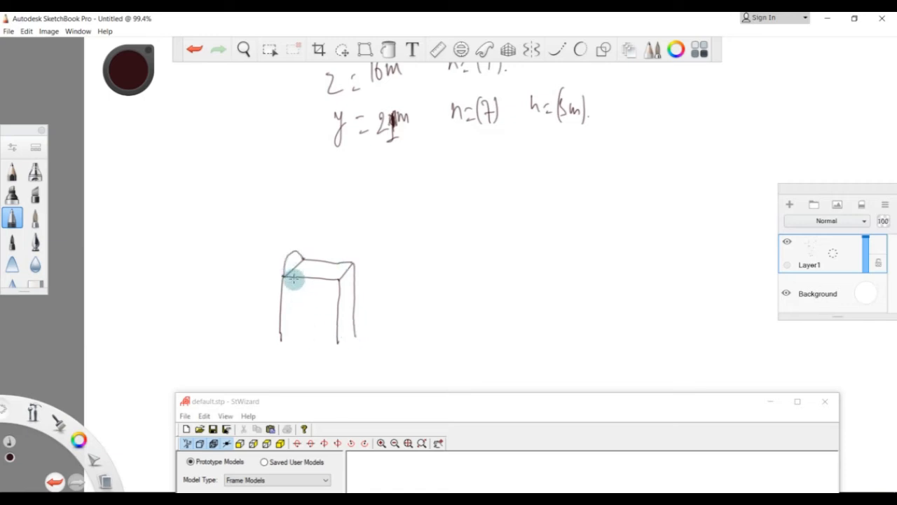
Step: Complete the curved roof on top of the sketched frame with arched ends and connecting lines
key(ctrl+z)
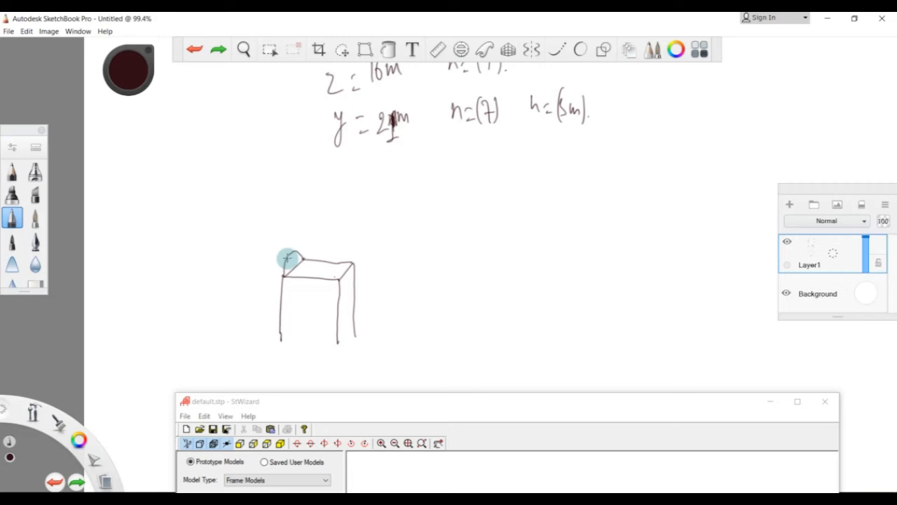
drag(289, 260, 324, 263)
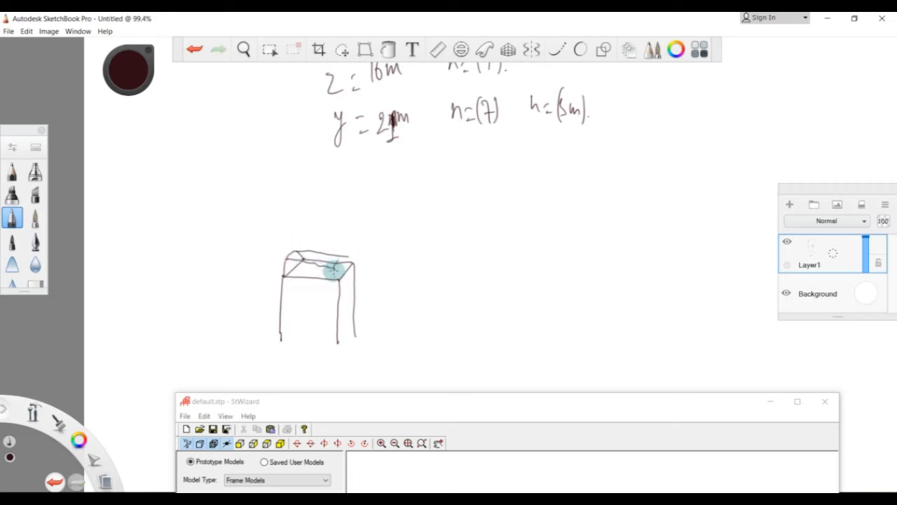
drag(333, 269, 342, 262)
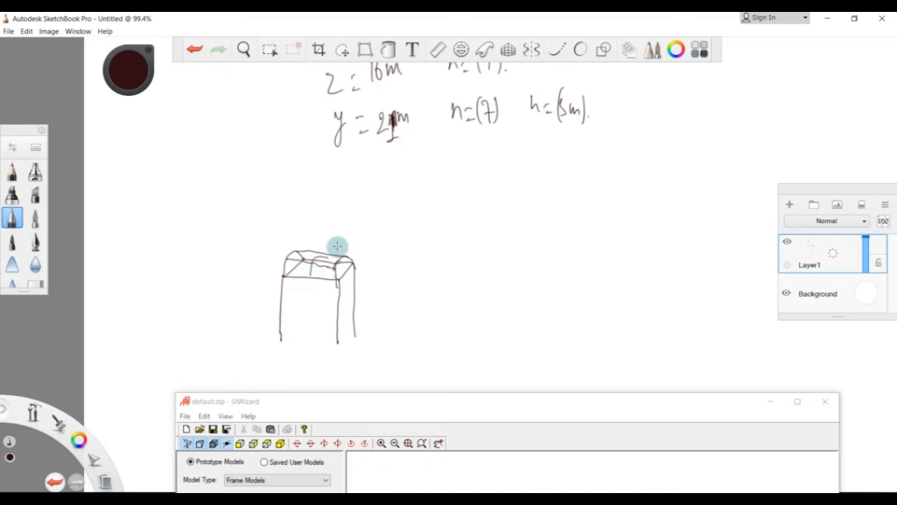
drag(497, 399, 461, 120)
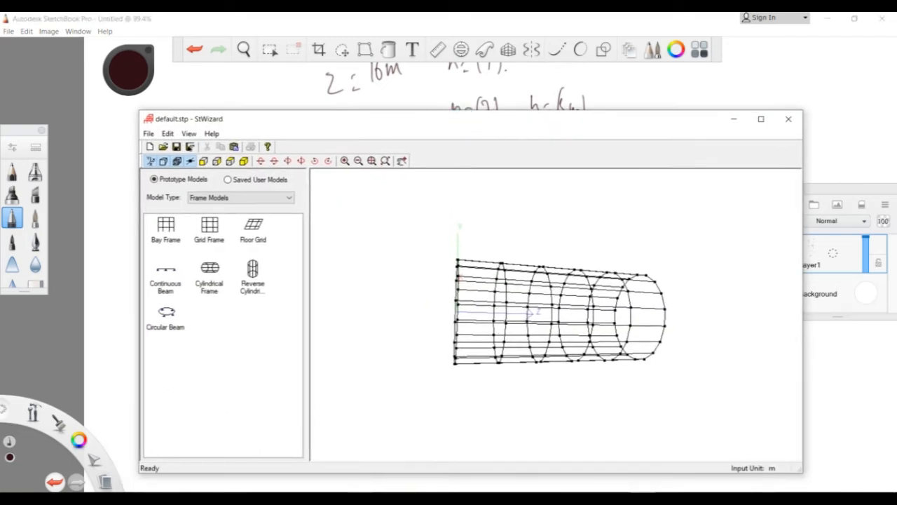
Step: Switch back to STAAD.Pro, generate a Cylindrical Frame with an angle of 180°, and view it from another angle
click(379, 493)
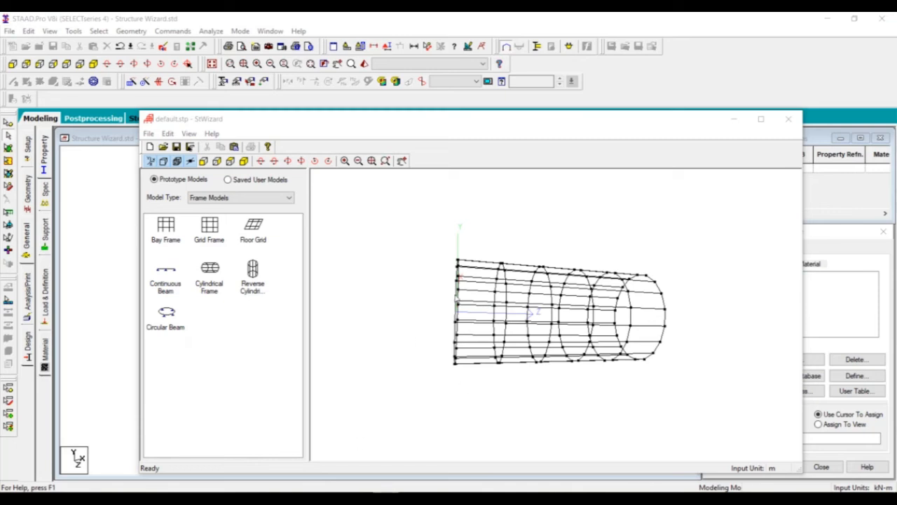
click(214, 278)
double_click(214, 279)
drag(540, 243, 492, 243)
text(180)
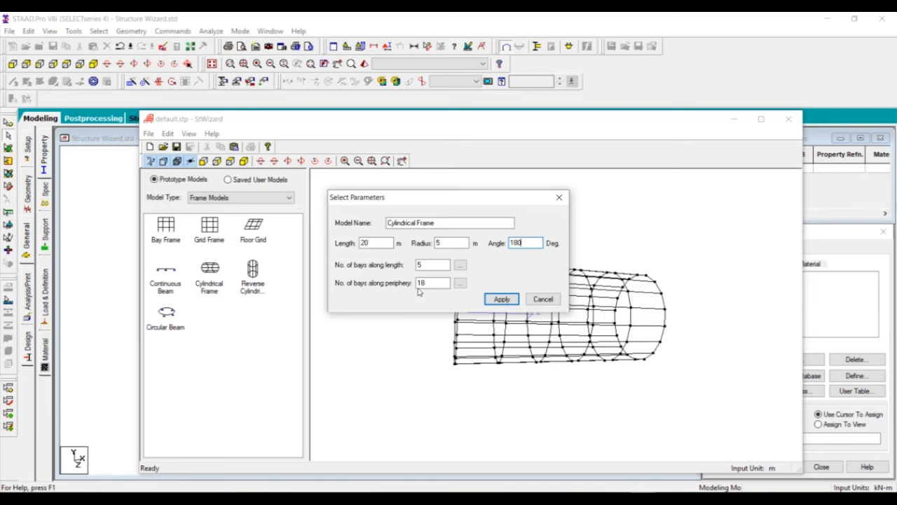
click(514, 301)
mouse_move(472, 371)
mouse_down()
mouse_move(422, 403)
mouse_move(640, 397)
mouse_move(653, 388)
mouse_move(652, 343)
mouse_move(484, 417)
mouse_move(481, 385)
mouse_up()
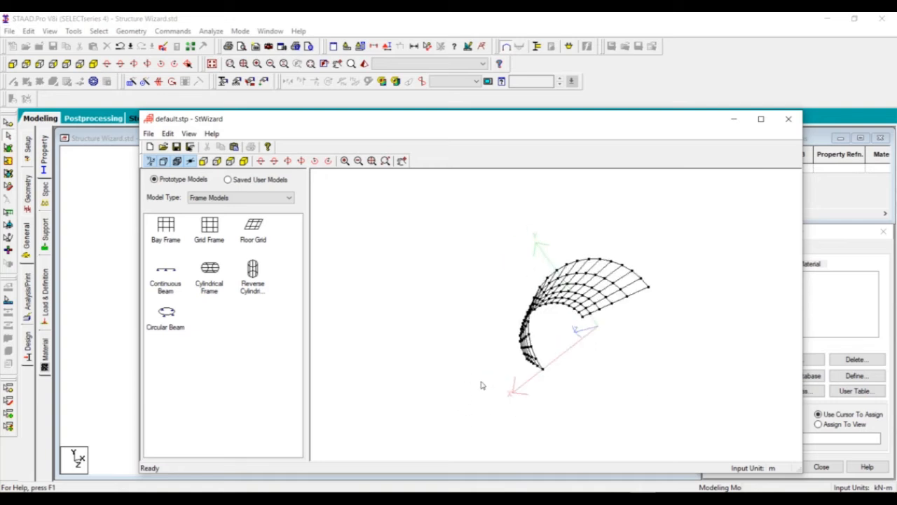
click(174, 319)
click(261, 290)
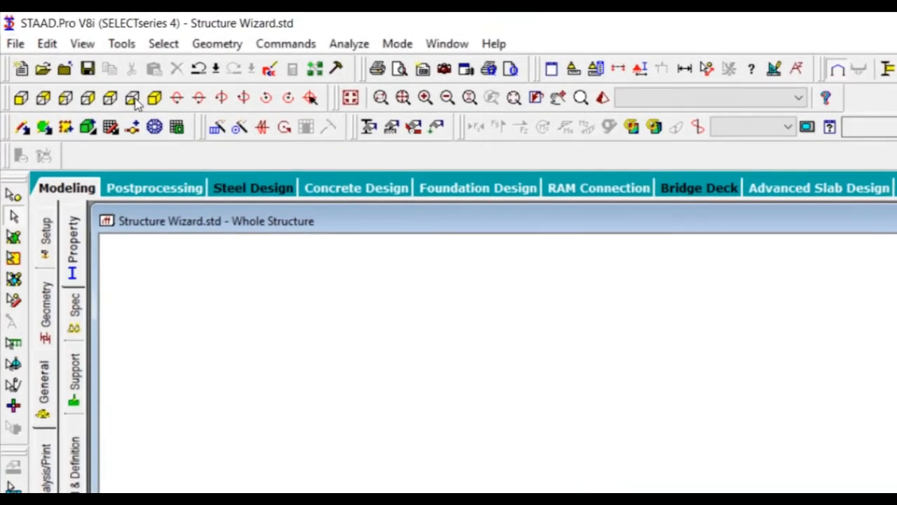
Step: Run the Structure Wizard and generate a Bay Frame 12 m long, 15 m high and 12 m wide with 4, 5 and 4 bays
click(219, 46)
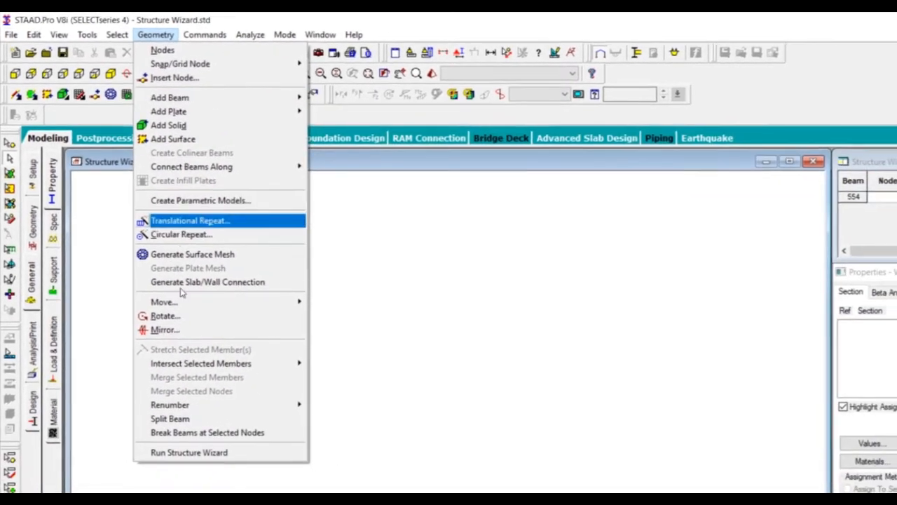
click(183, 451)
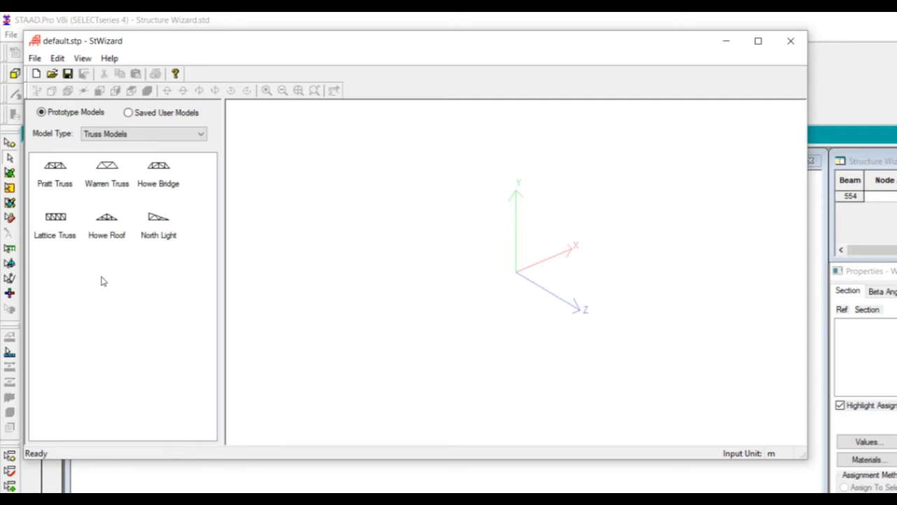
click(148, 135)
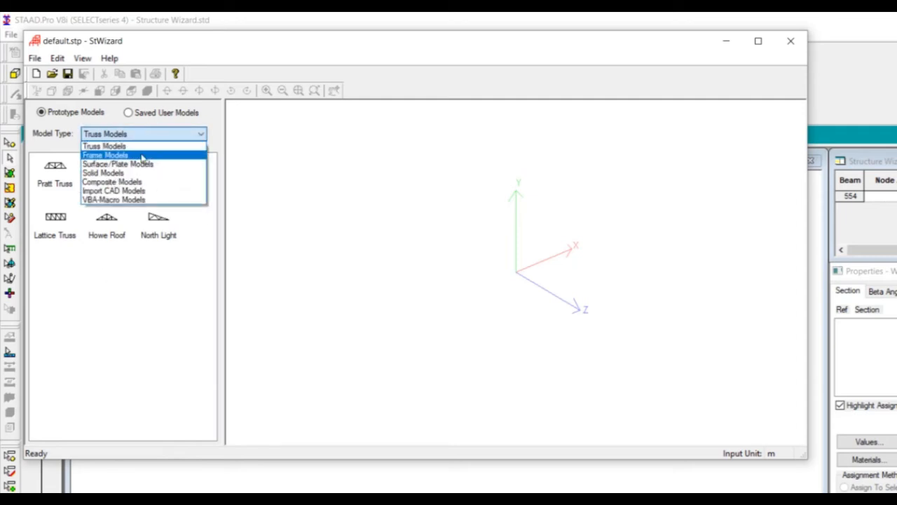
click(143, 155)
click(62, 187)
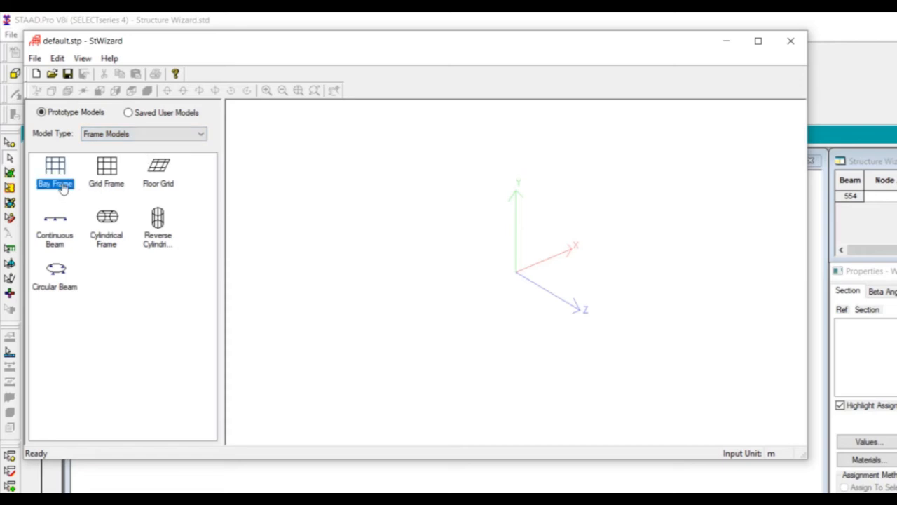
double_click(61, 179)
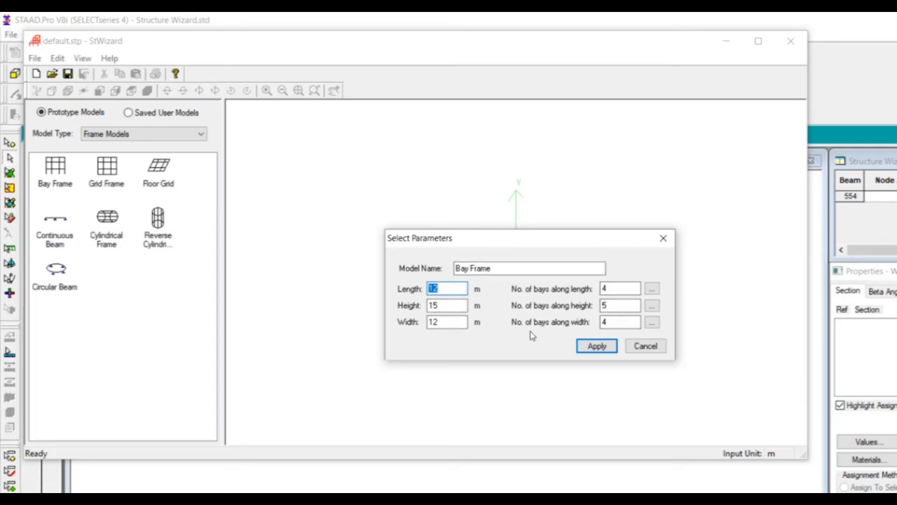
click(605, 347)
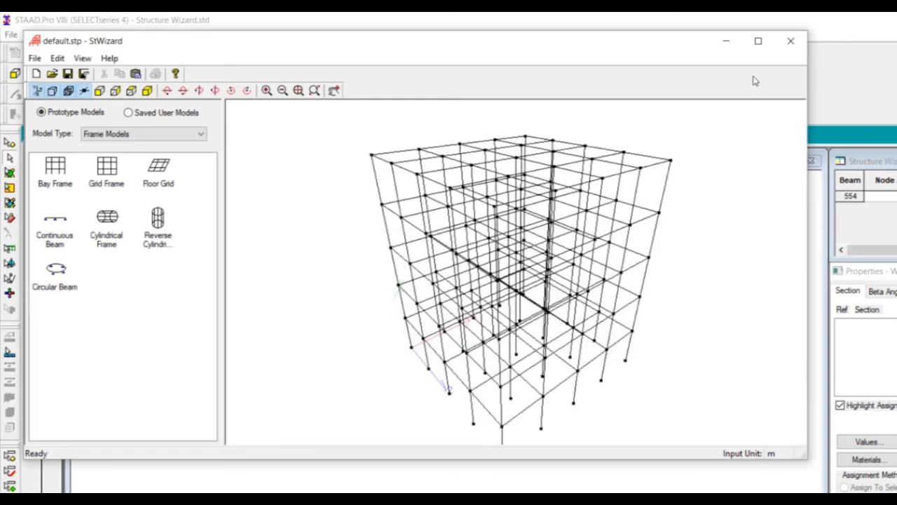
Step: Transfer the bay frame prototype into the STAAD.Pro model at X, Y and Z offsets of 0 m
click(791, 42)
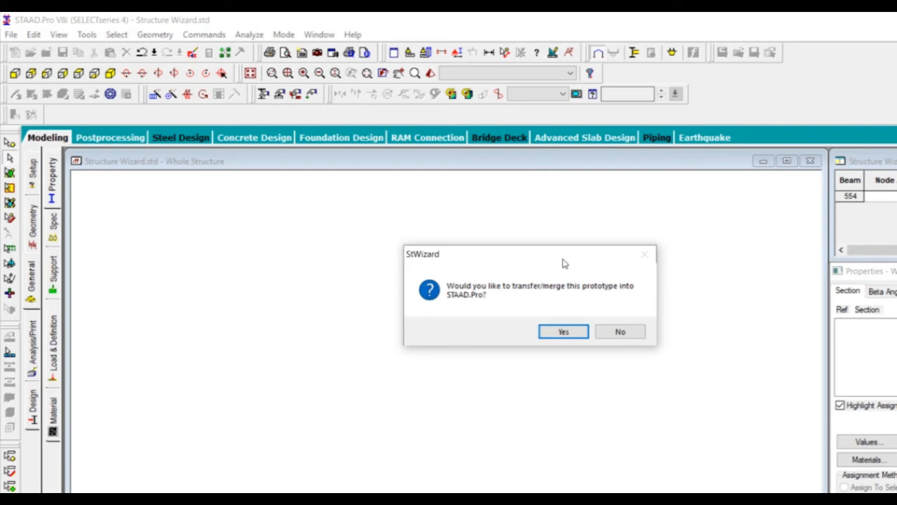
click(564, 331)
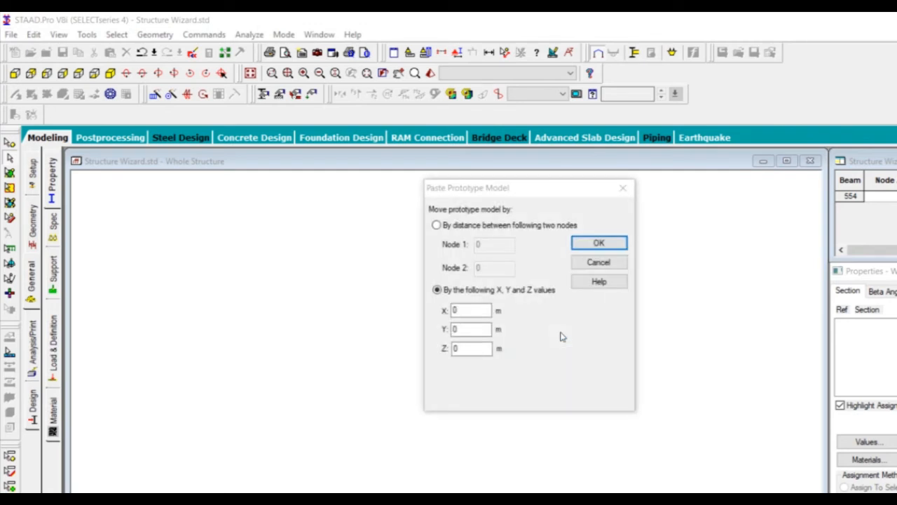
click(597, 243)
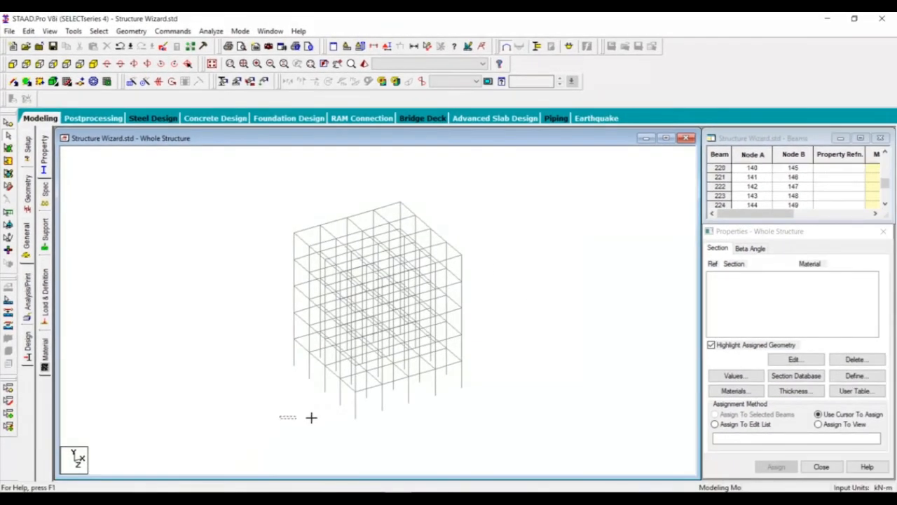
mouse_move(311, 417)
mouse_down()
mouse_move(352, 411)
mouse_move(309, 425)
mouse_up()
scroll(376, 216, up, 2)
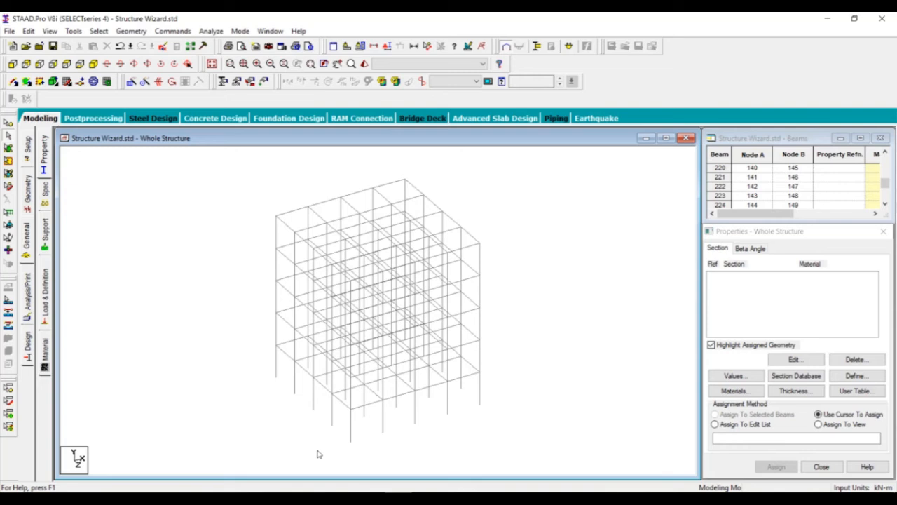
Step: Switch to SketchBook and sketch a four-column frame with a trapezoidal truss roof beside the curved-roof frame, marking its sloping side
click(421, 492)
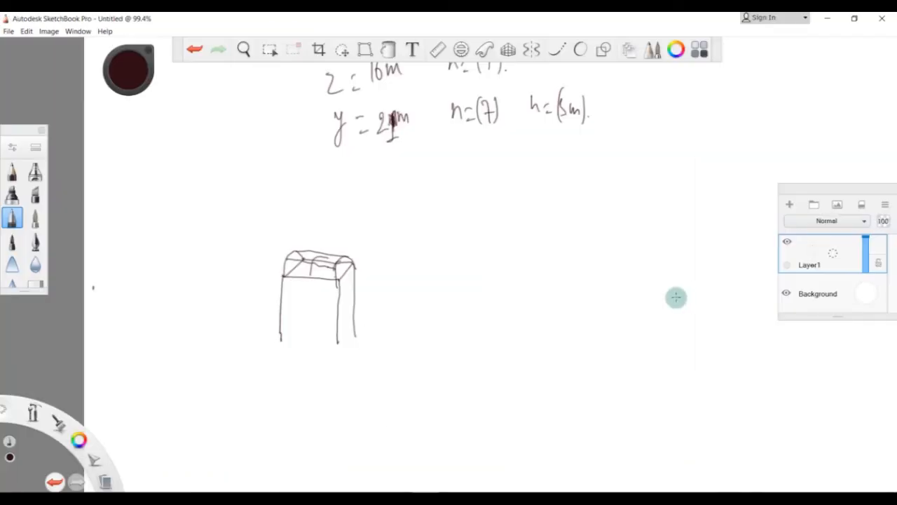
drag(454, 281, 454, 361)
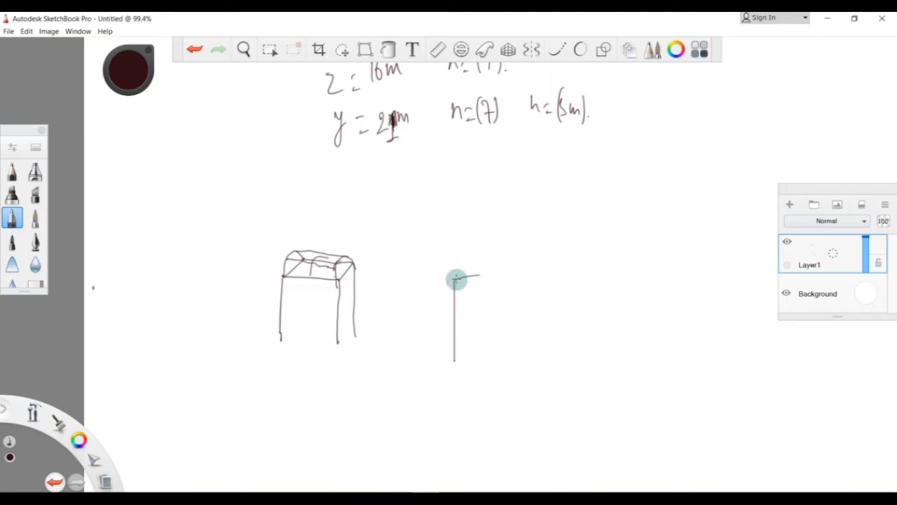
shift+drag(537, 273, 538, 343)
shift+drag(485, 274, 484, 361)
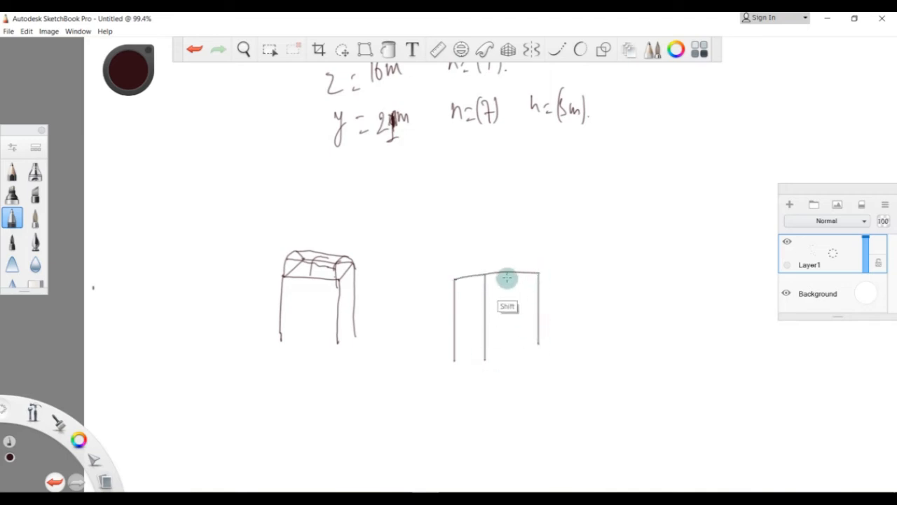
shift+drag(512, 272, 511, 347)
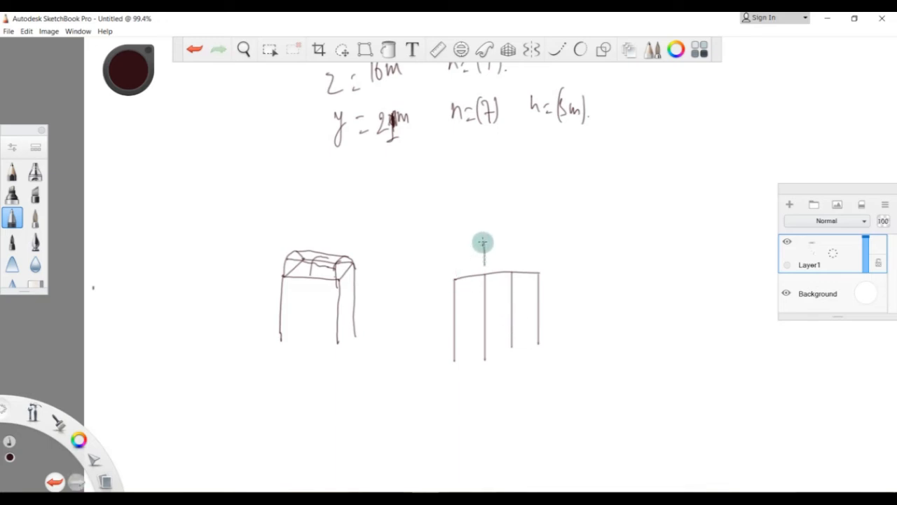
shift+drag(482, 243, 484, 272)
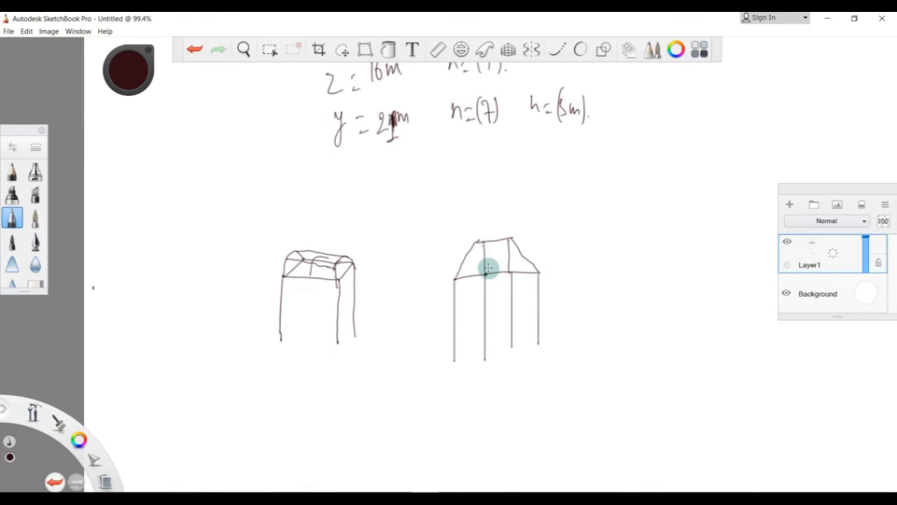
mouse_move(474, 256)
mouse_down()
mouse_move(456, 260)
mouse_move(460, 243)
mouse_up()
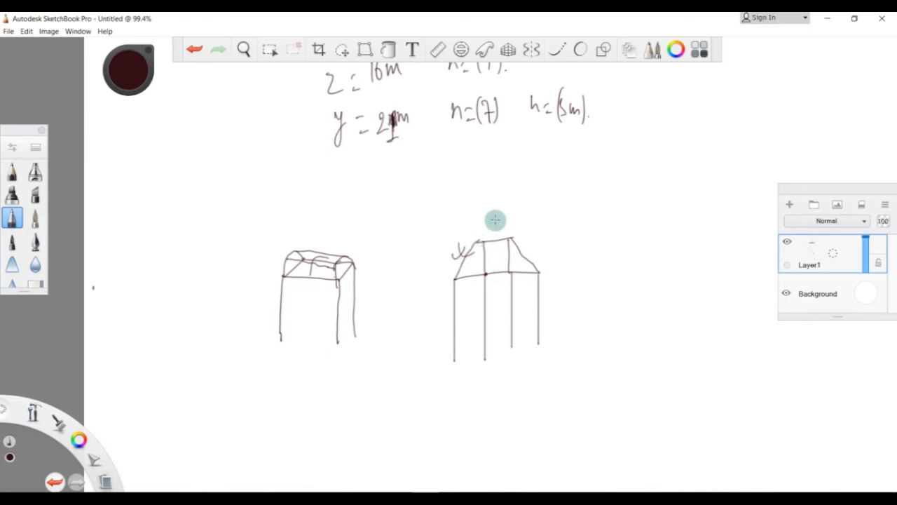
Step: Switch back to STAAD.Pro, run the Structure Wizard, and select the Pratt Truss prototype under Truss Models
mouse_move(403, 499)
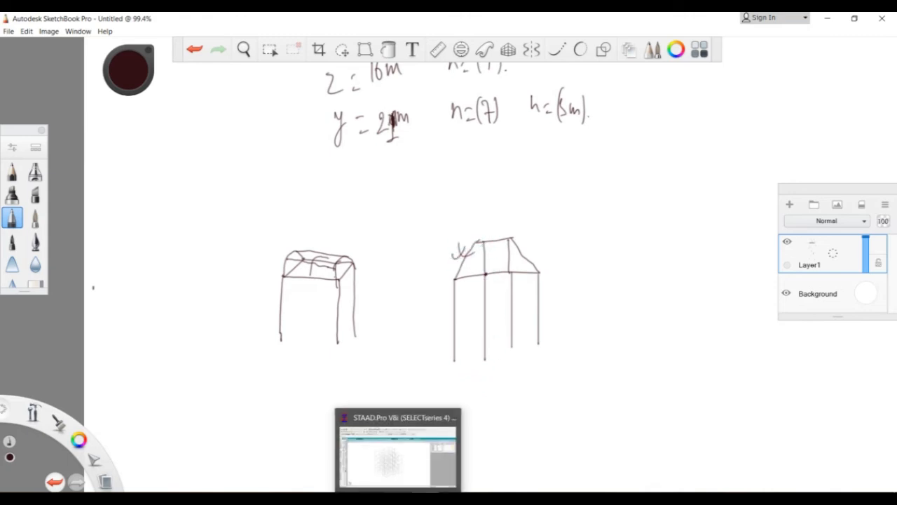
click(393, 442)
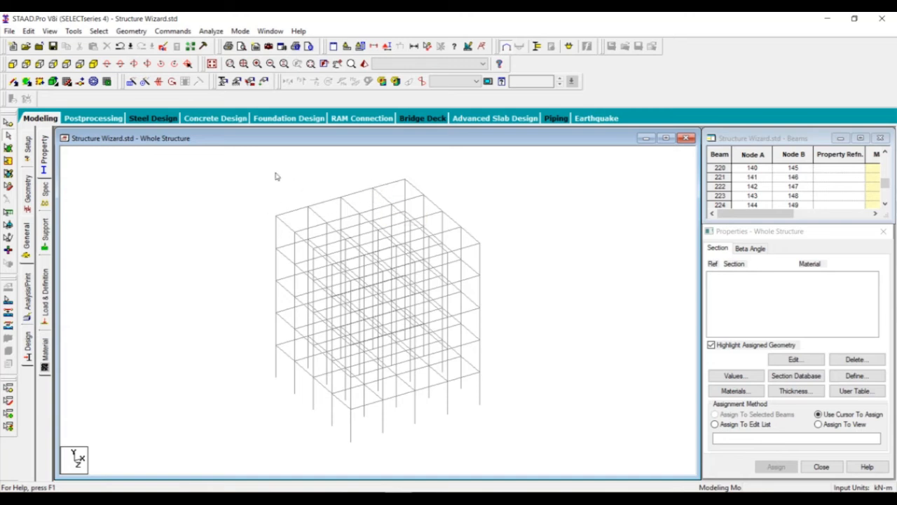
click(132, 31)
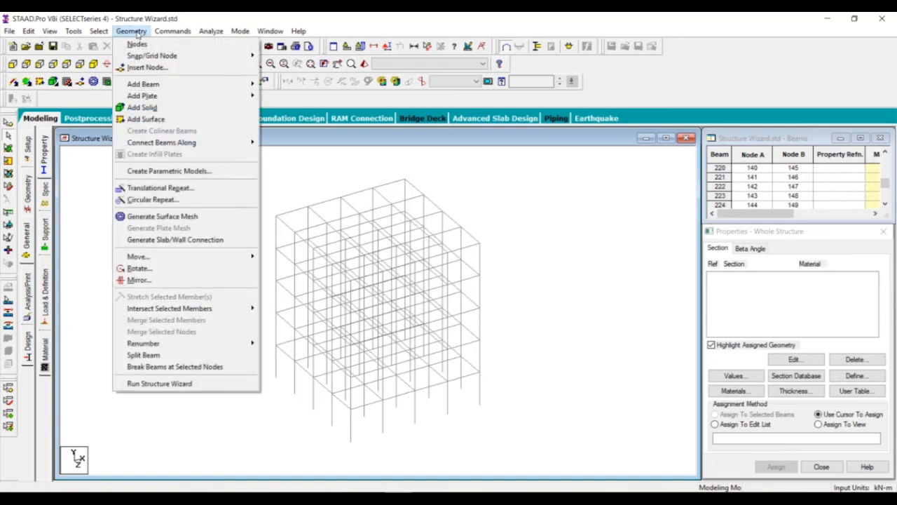
click(205, 385)
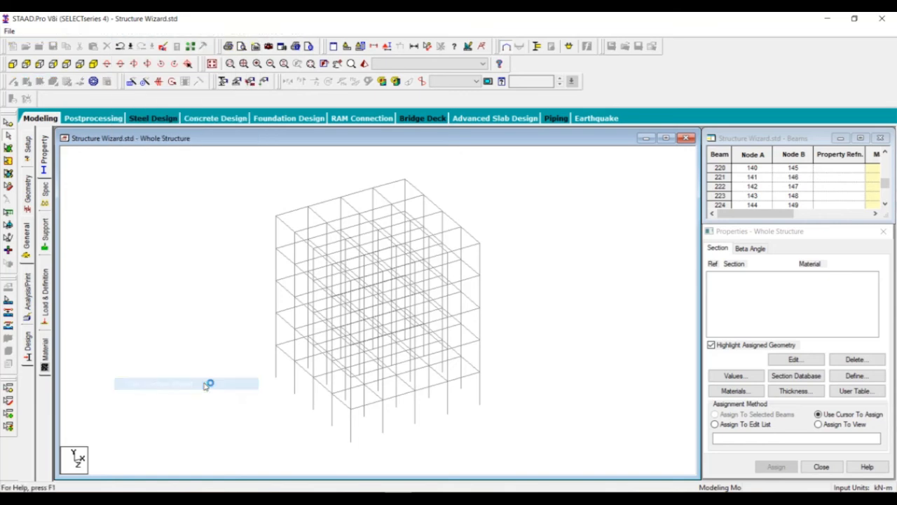
click(61, 173)
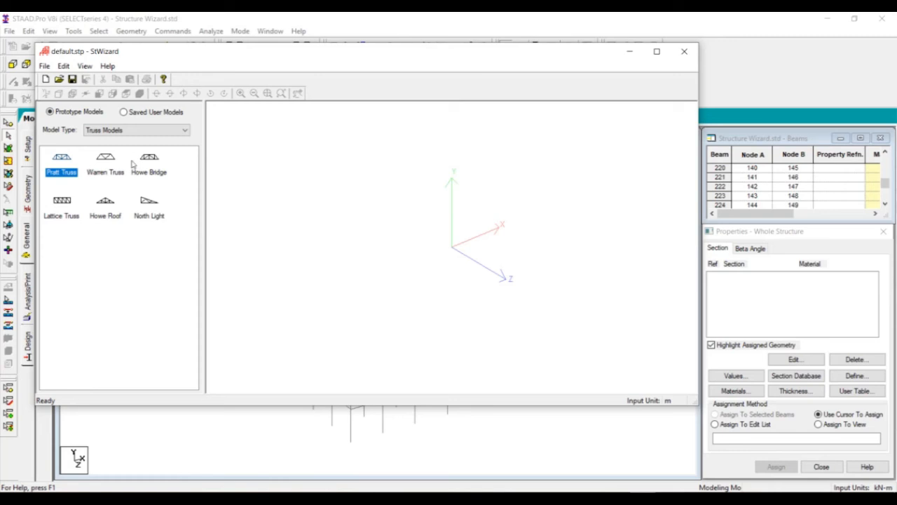
Step: Generate a Pratt Truss 12 m long, 2 m high and 0 m wide, with 4 bays along its length
click(149, 209)
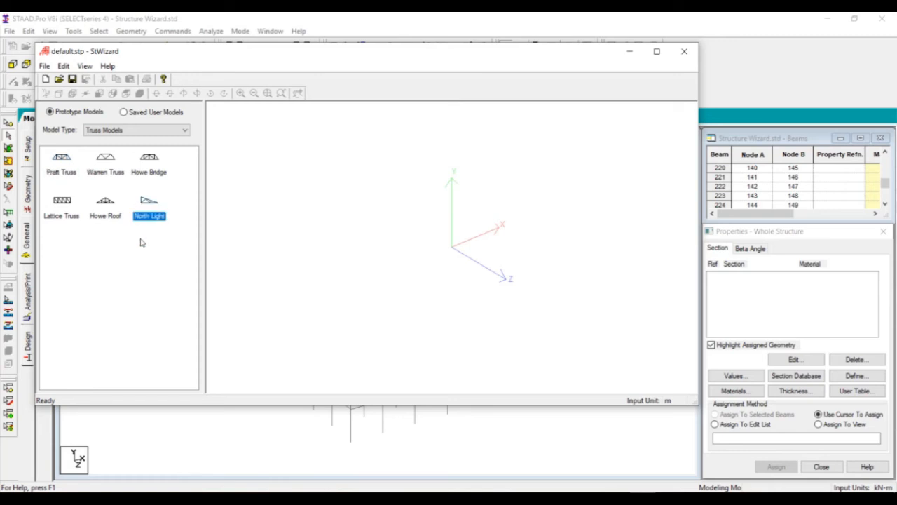
click(54, 170)
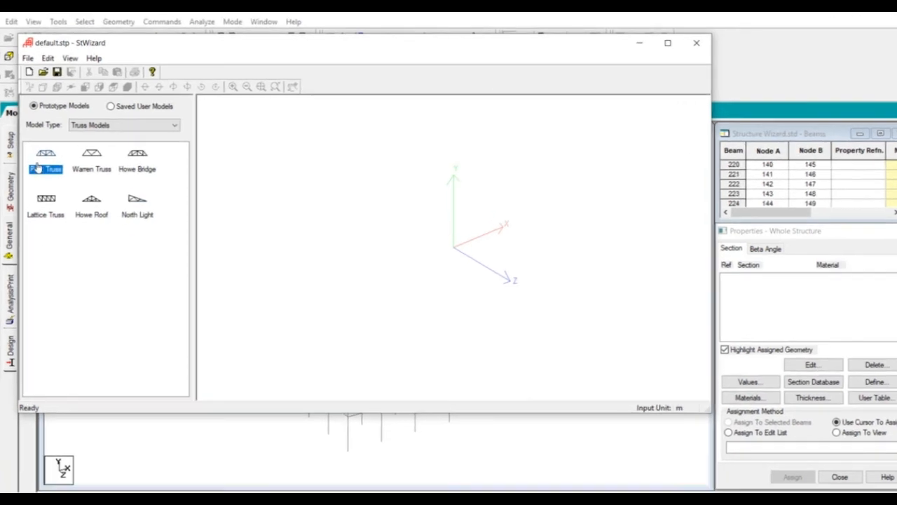
double_click(54, 170)
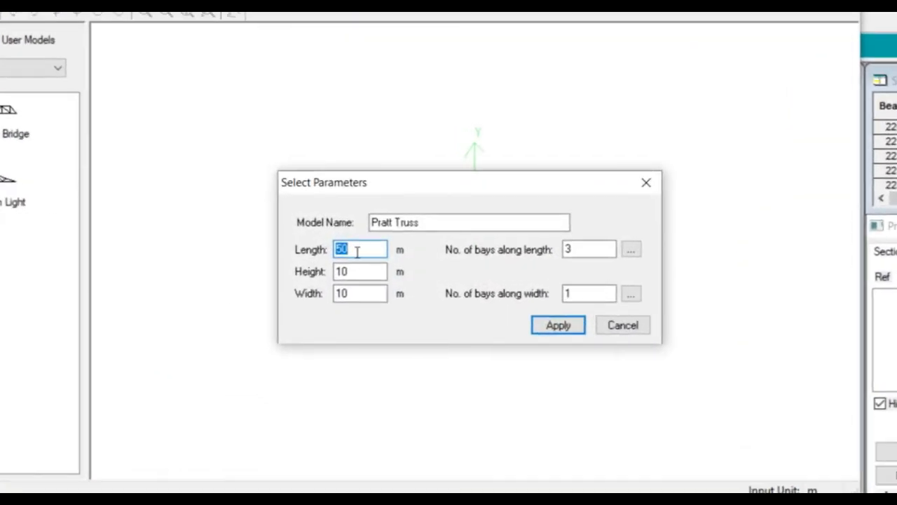
text(12)
double_click(358, 271)
text(2)
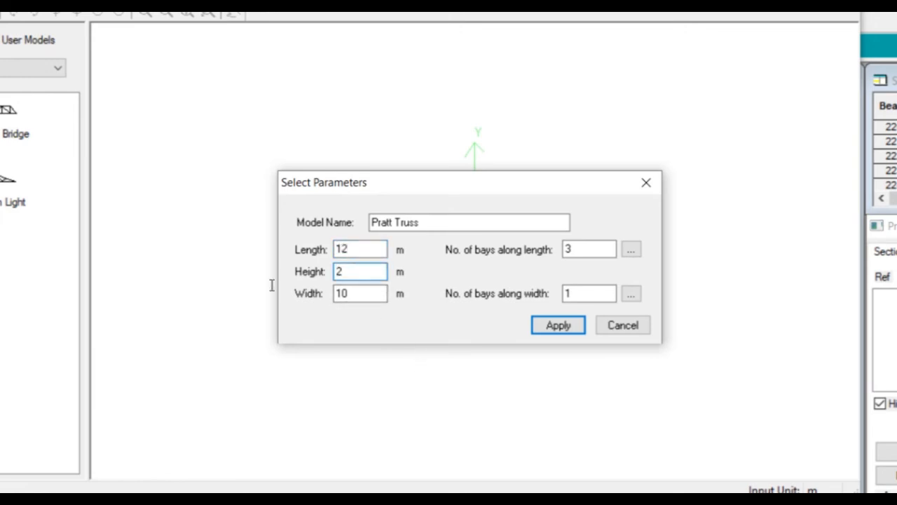
double_click(371, 293)
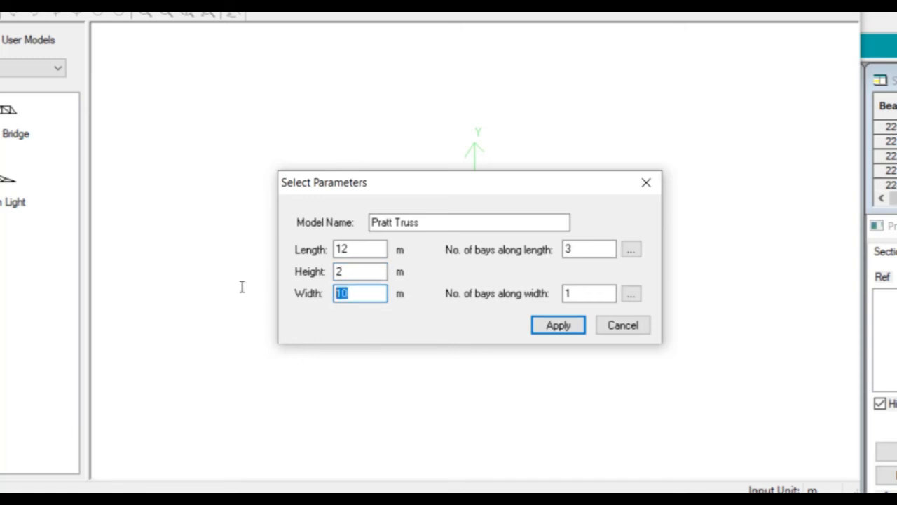
text(0)
double_click(593, 254)
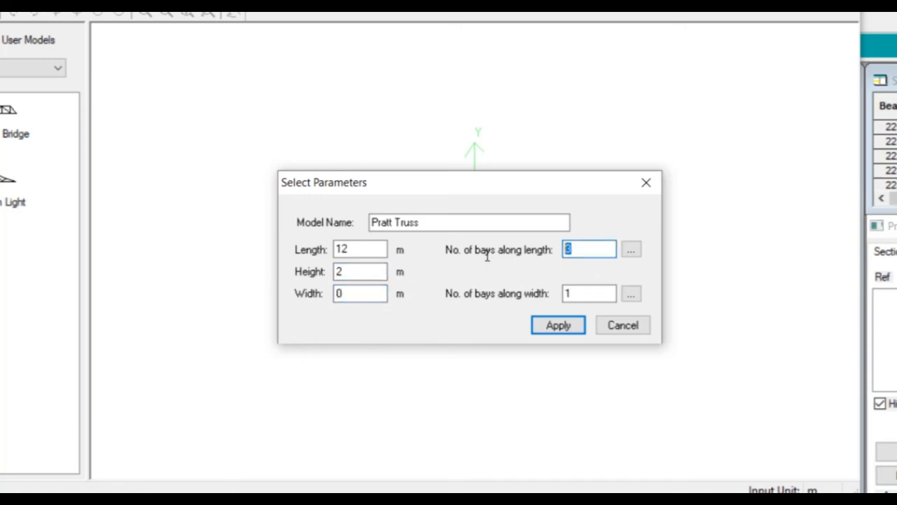
text(4)
click(555, 326)
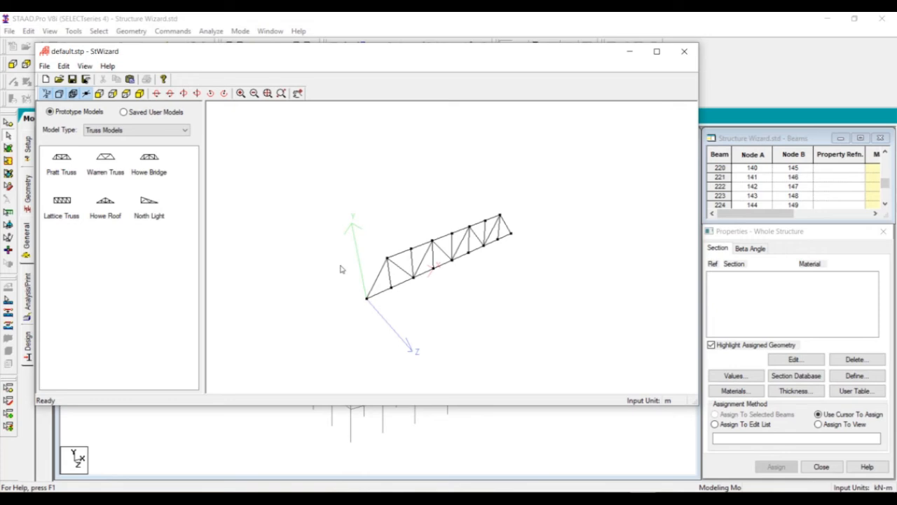
Step: Transfer the Pratt truss prototype into the STAAD.Pro model, using the bottom-chord end node at its origin as the reference point
click(683, 51)
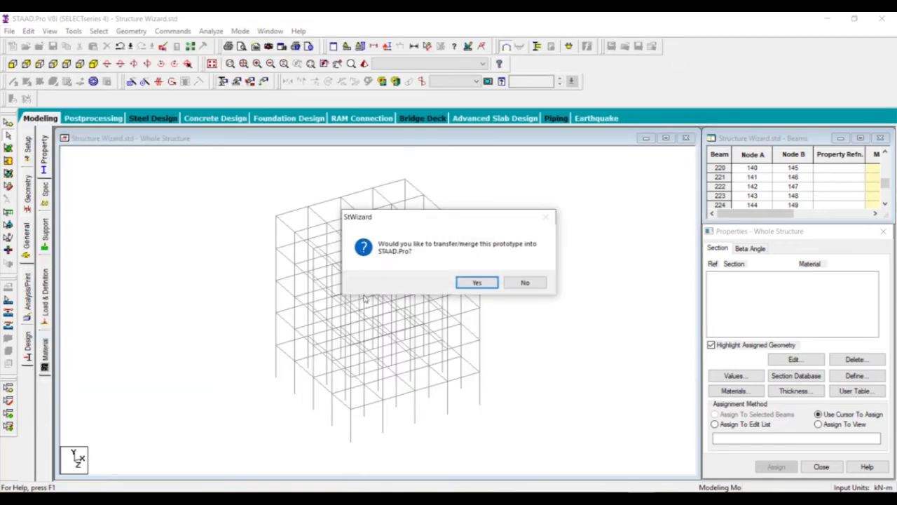
click(465, 283)
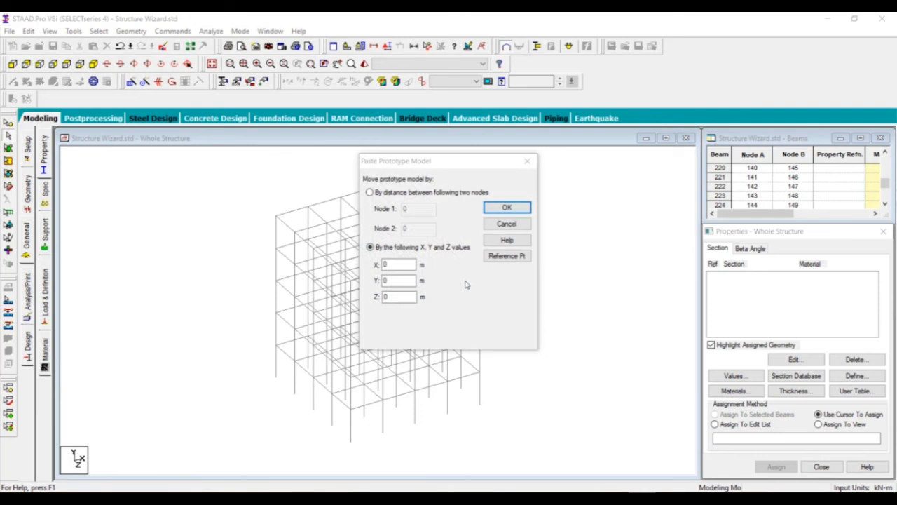
drag(427, 166, 568, 167)
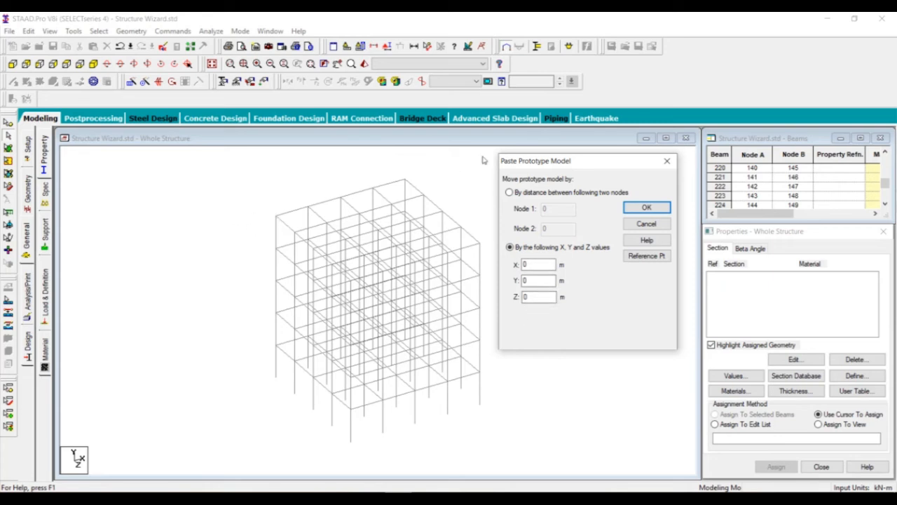
click(638, 258)
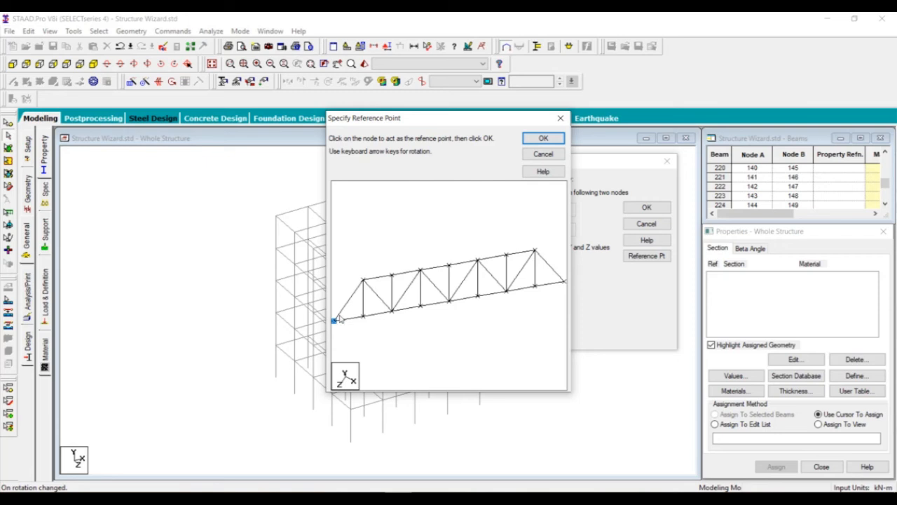
click(541, 139)
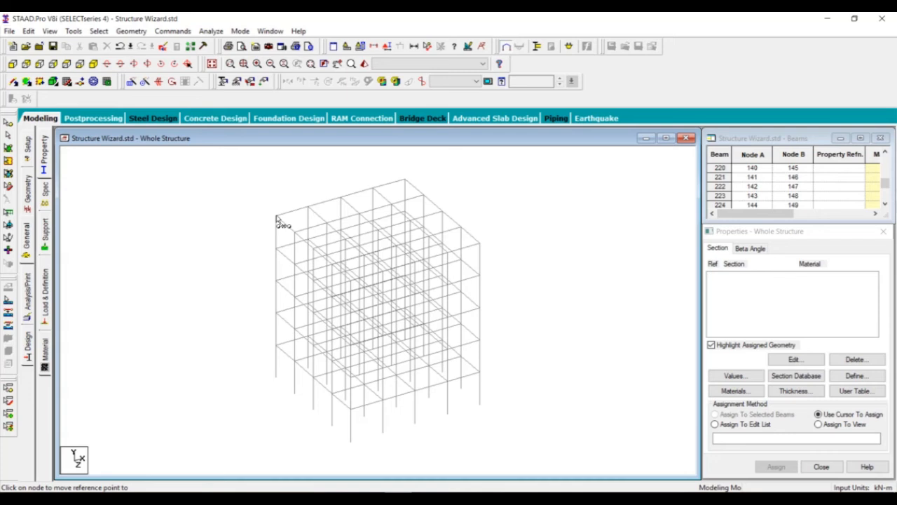
Step: Place the truss on the top corner node of the frame's rear edge, at X 0, Y 15 and Z 0 m
click(278, 219)
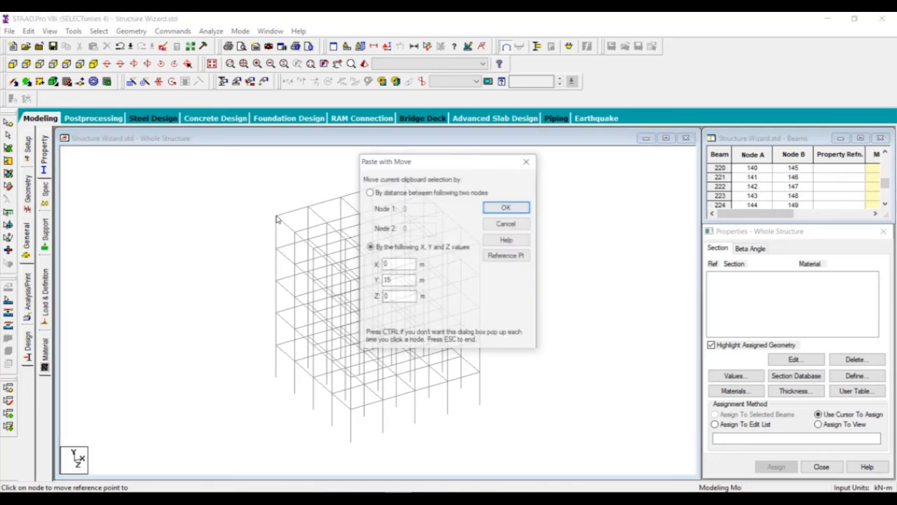
click(507, 208)
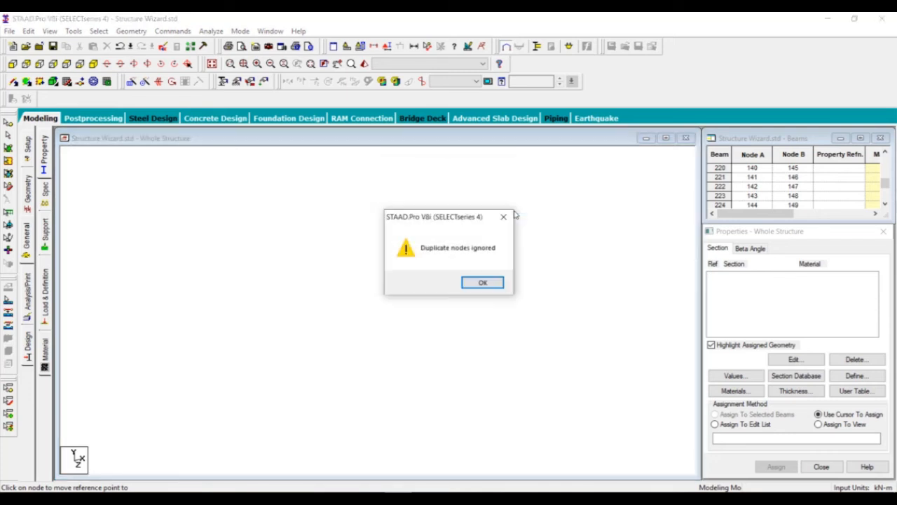
click(483, 283)
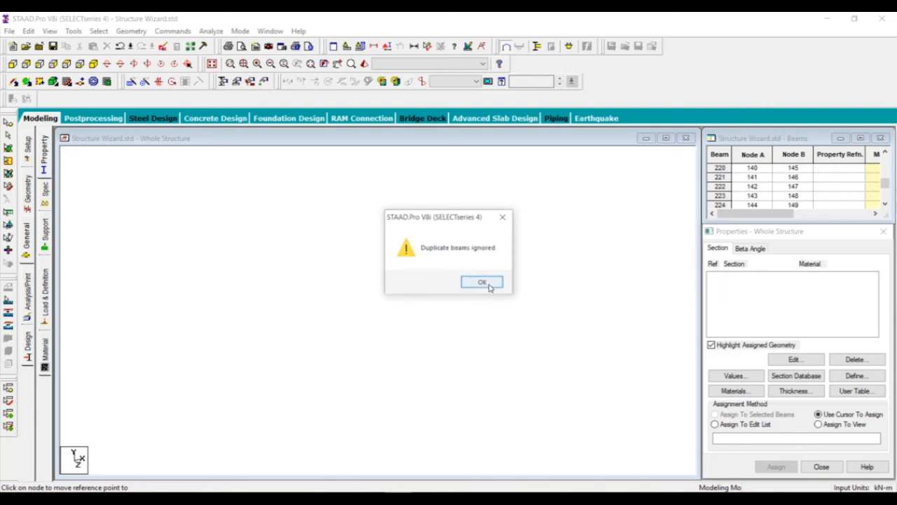
click(483, 283)
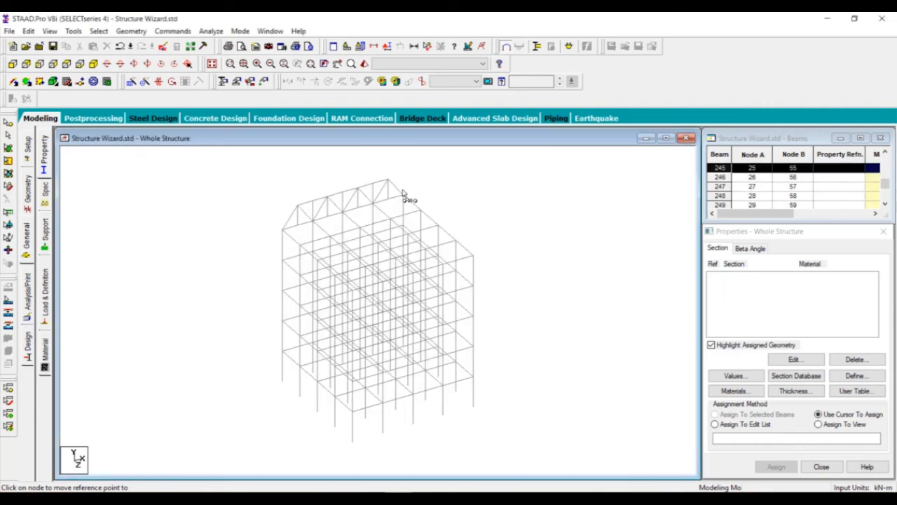
Step: Paste a second truss on the adjacent top-level frame line, at X 0, Y 15 and Z 3 m
scroll(249, 279, up, 5)
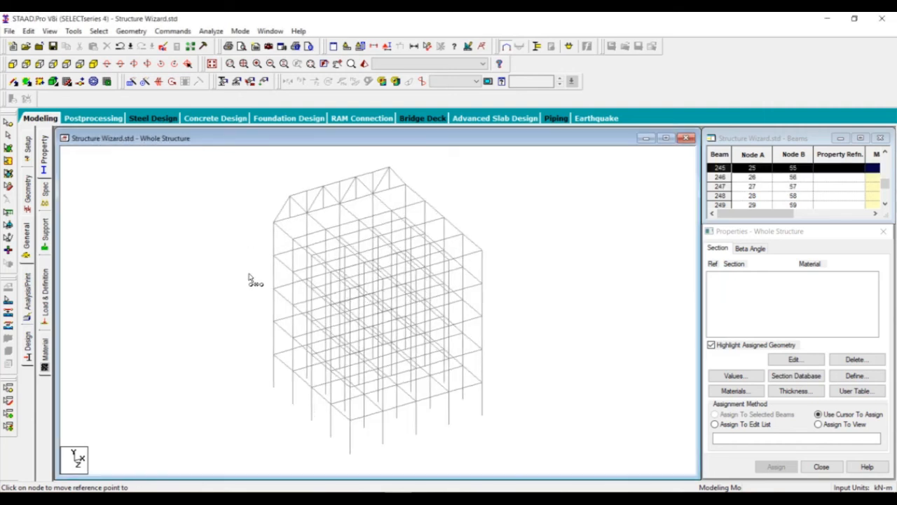
scroll(249, 280, up, 2)
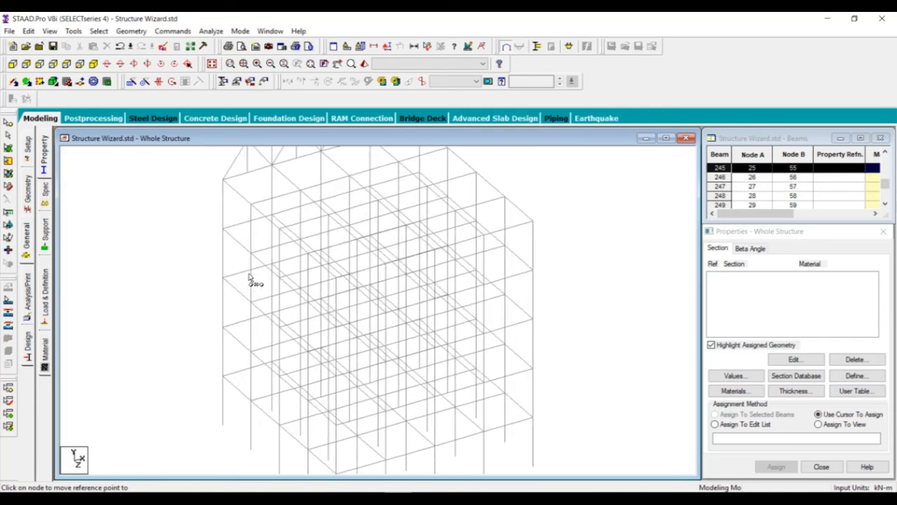
click(252, 208)
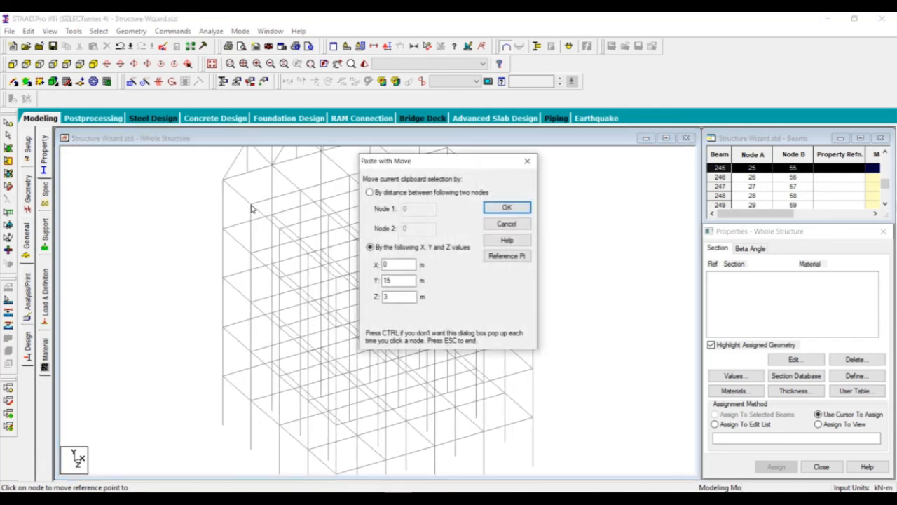
click(516, 209)
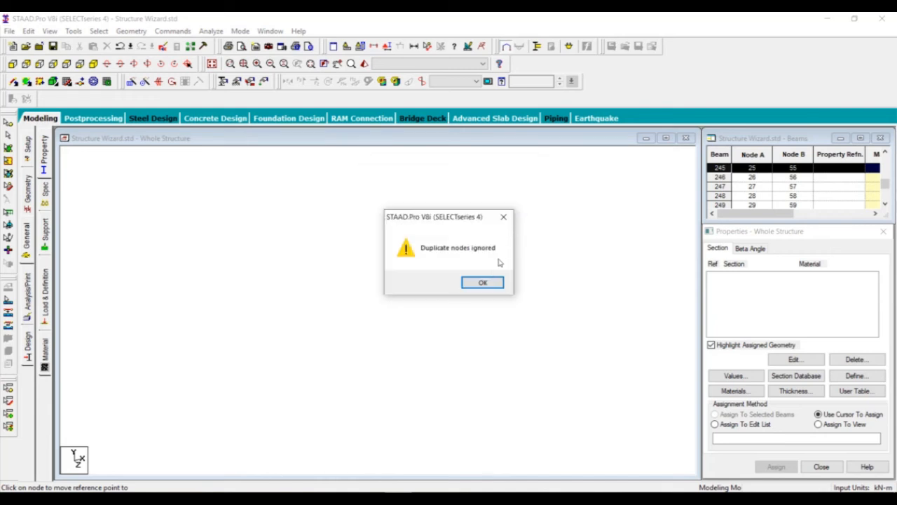
click(491, 286)
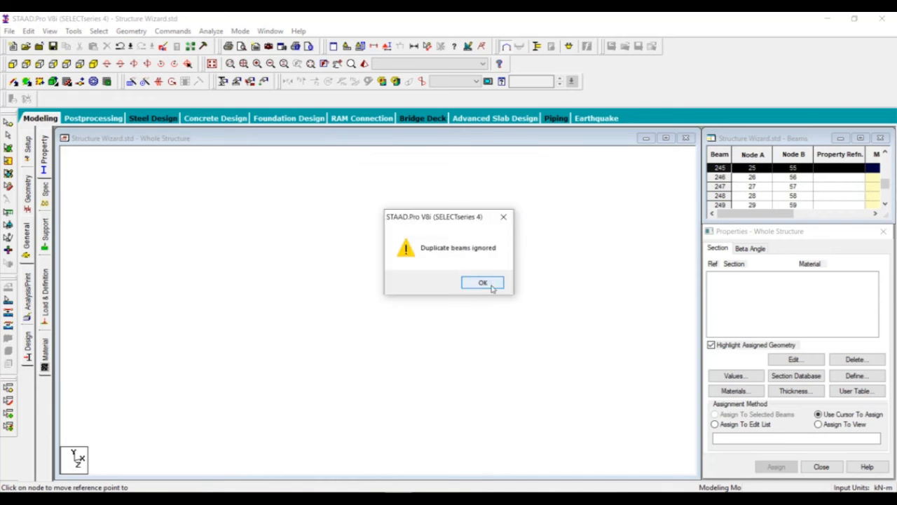
click(483, 282)
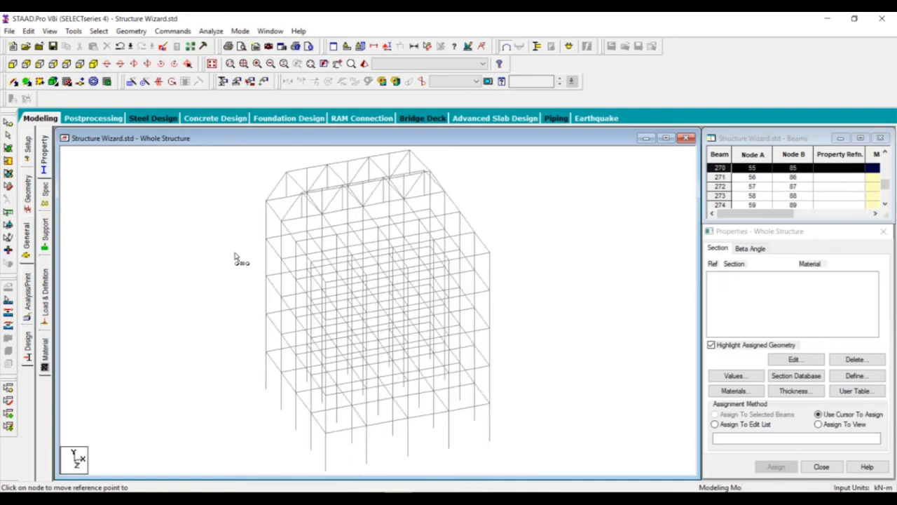
Step: Paste a third truss on the middle top-level frame line, at X 0, Y 15 and Z 6 m
click(295, 244)
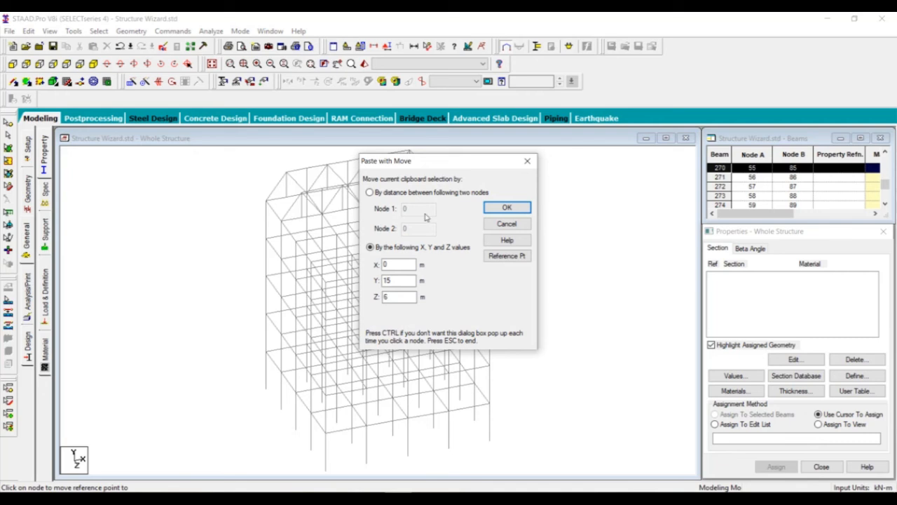
click(507, 209)
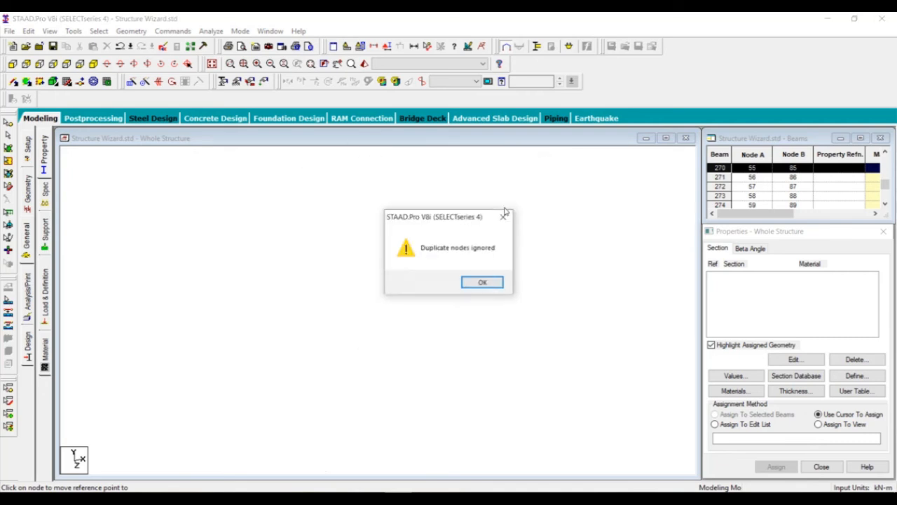
click(490, 284)
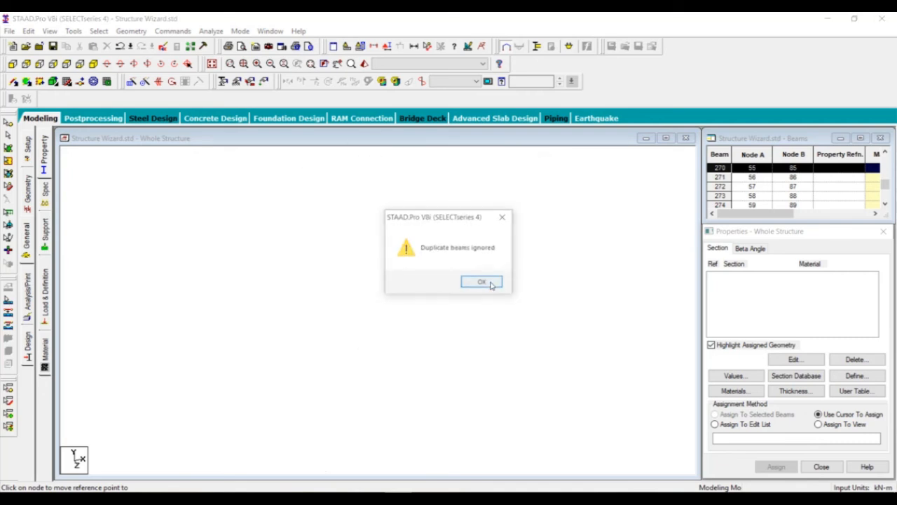
click(483, 284)
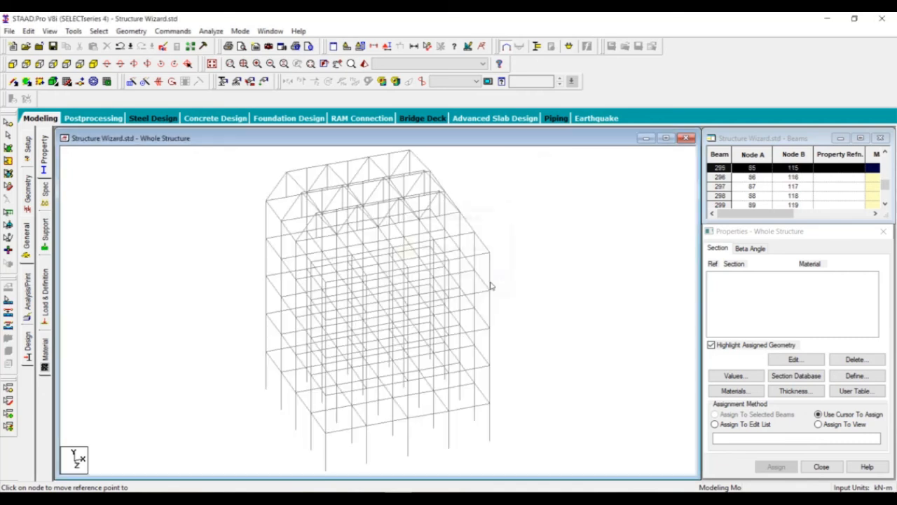
Step: Paste a fourth truss on the following top-level frame line, at X 0, Y 15 and Z 9 m
click(313, 270)
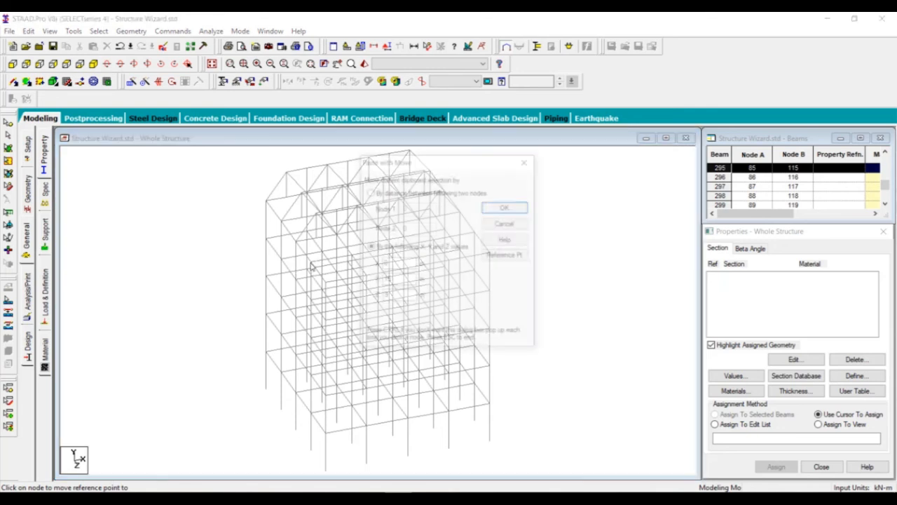
click(391, 295)
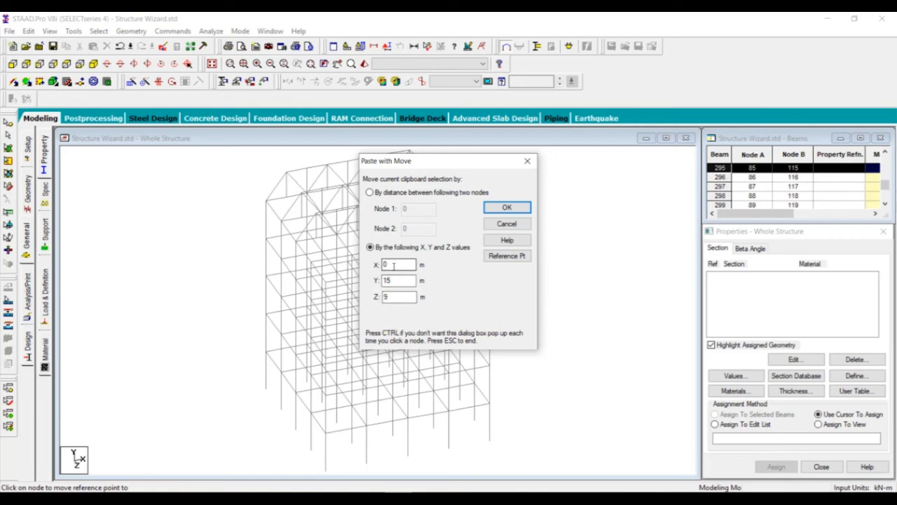
click(507, 208)
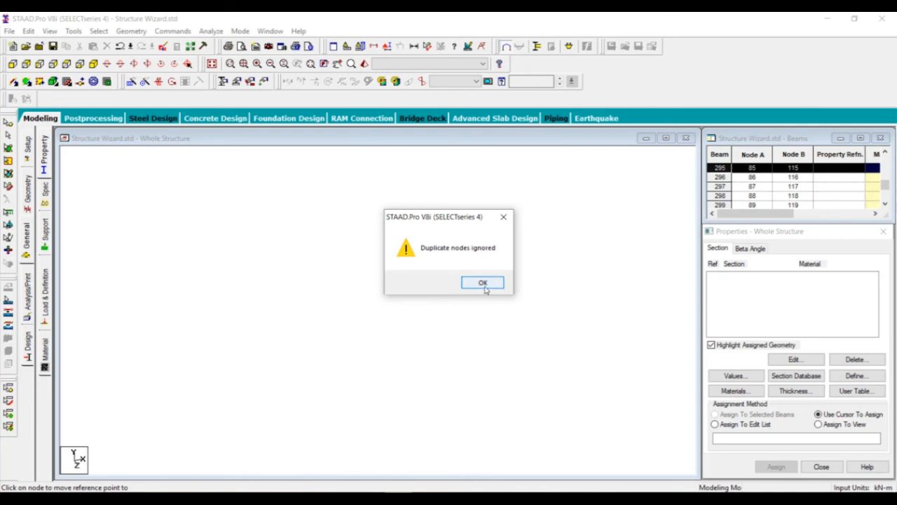
click(484, 288)
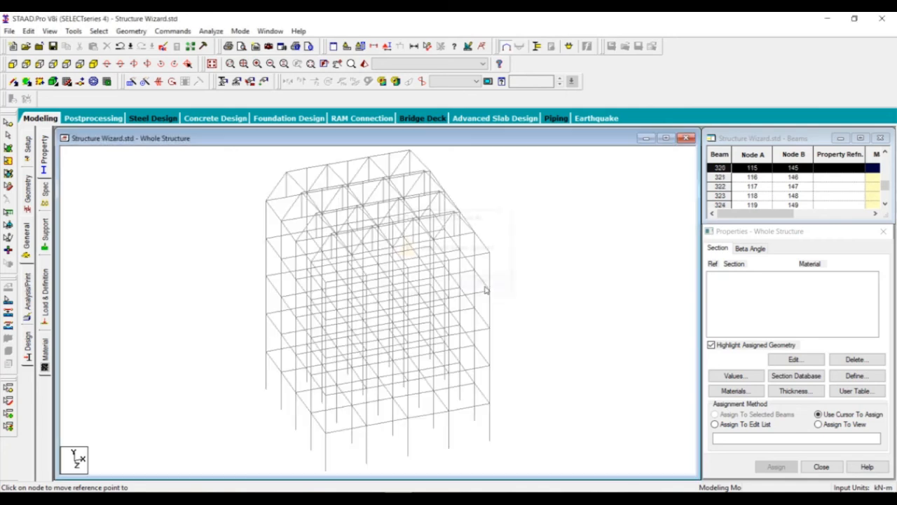
Step: Paste the last truss on the front top-level frame line, at X 0, Y 15 and Z 12 m, and end pasting
click(325, 284)
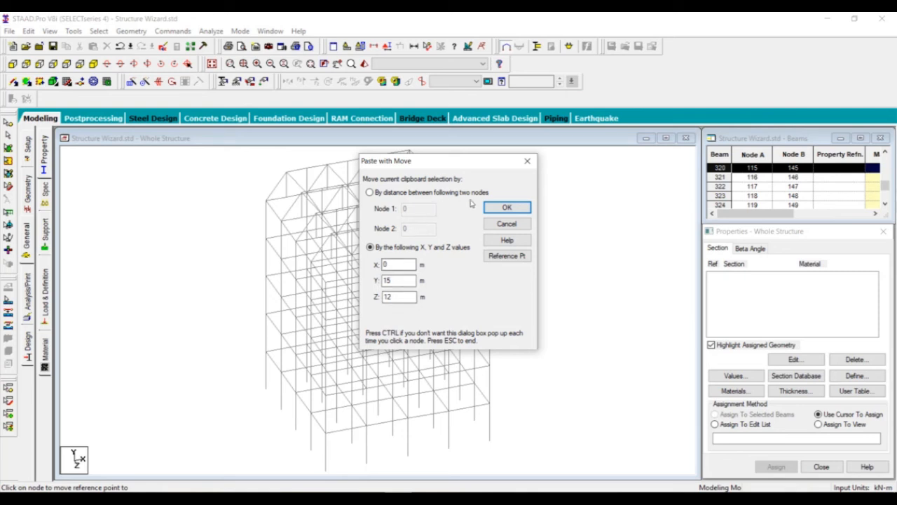
click(508, 209)
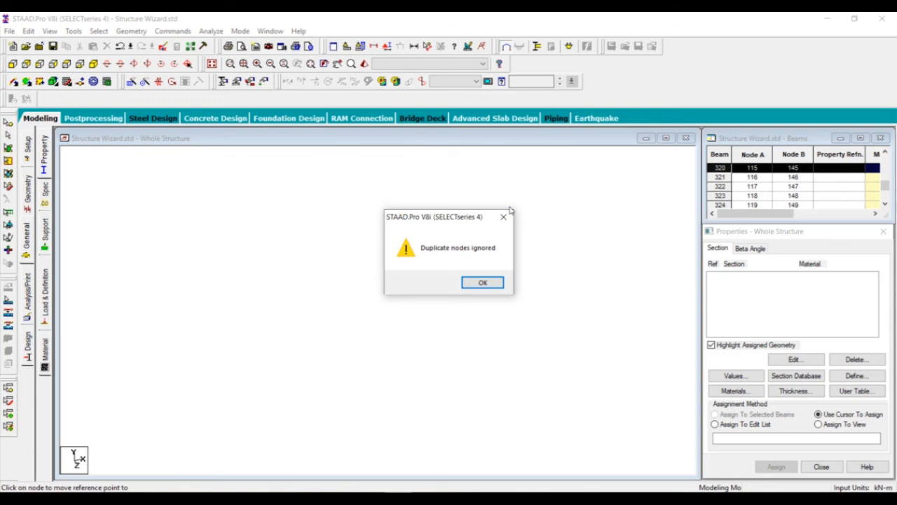
click(482, 283)
click(483, 283)
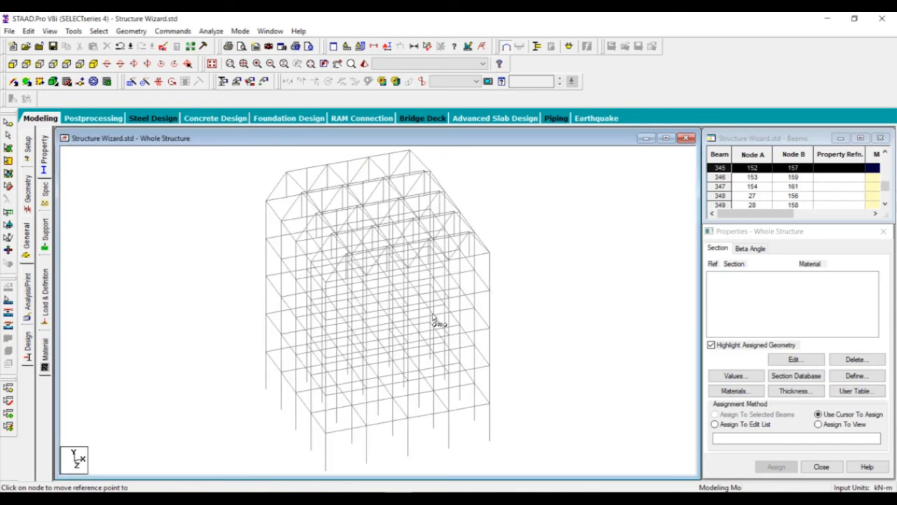
key(Left)
key(Left)
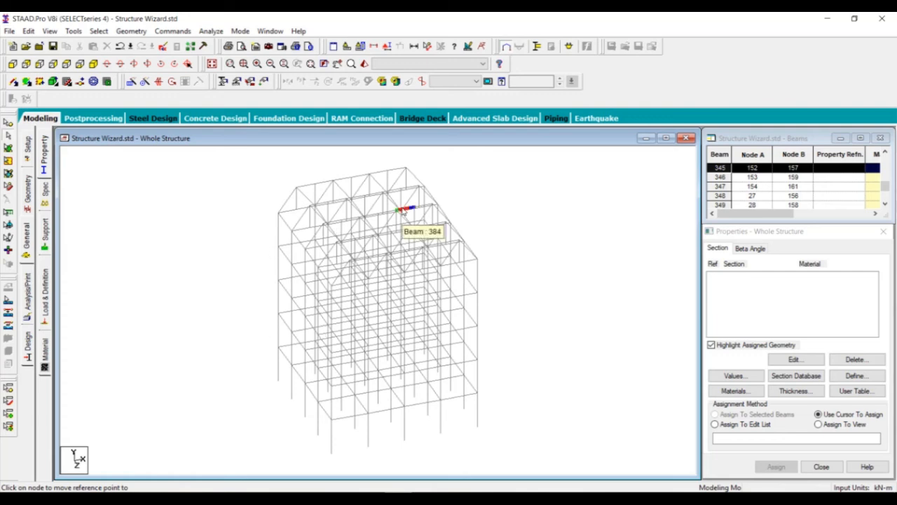
key(Left)
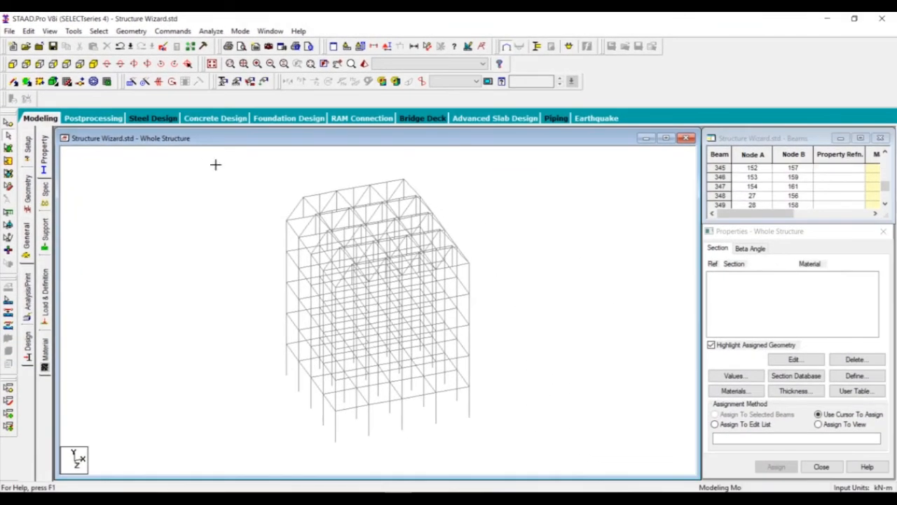
Step: Select the whole structure and examine its roof trusses from several sides in a maximized 3D rendered view without the Properties dialog
drag(215, 164, 575, 489)
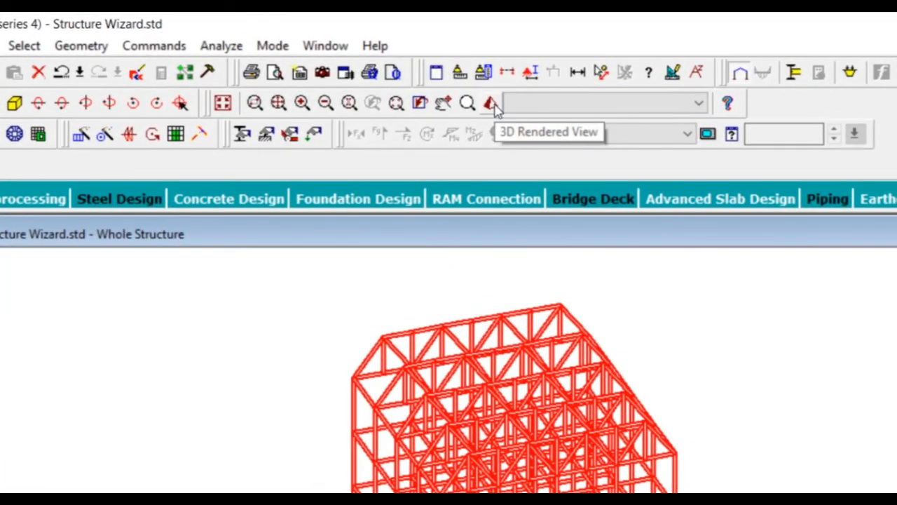
click(494, 105)
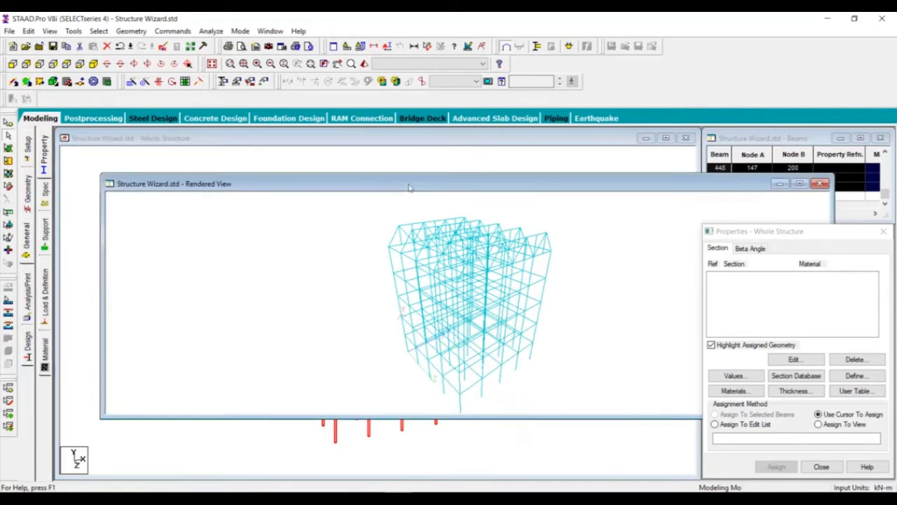
double_click(410, 188)
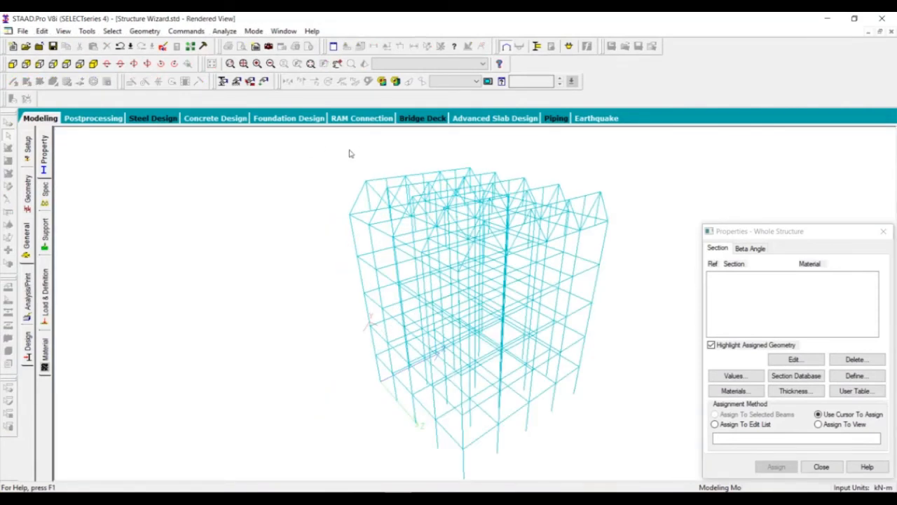
click(803, 235)
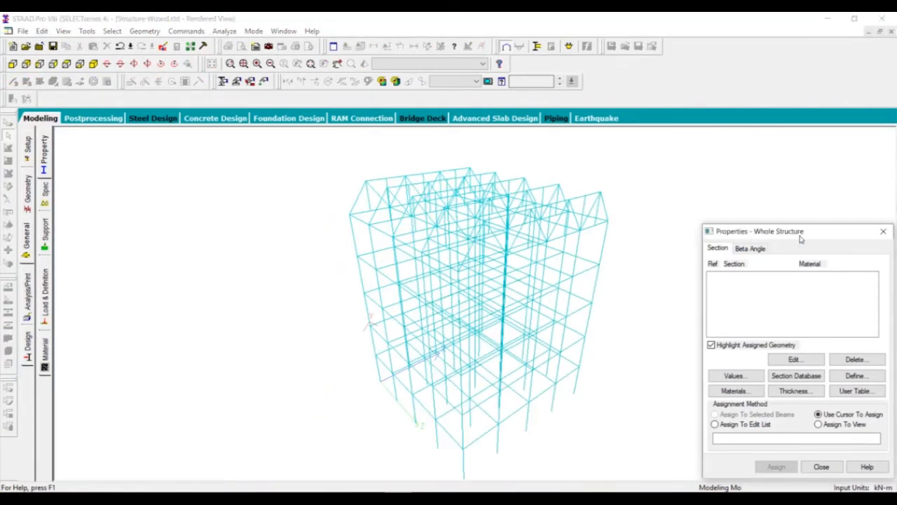
click(883, 232)
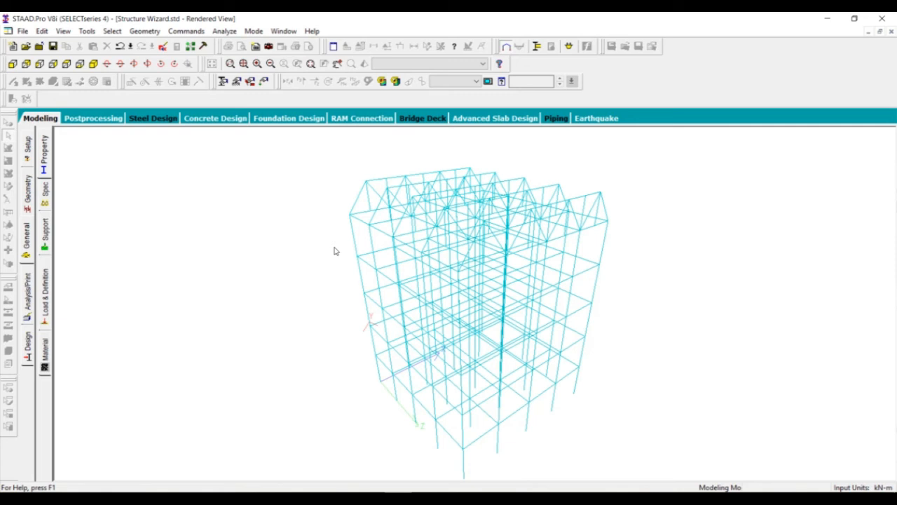
drag(334, 247, 376, 249)
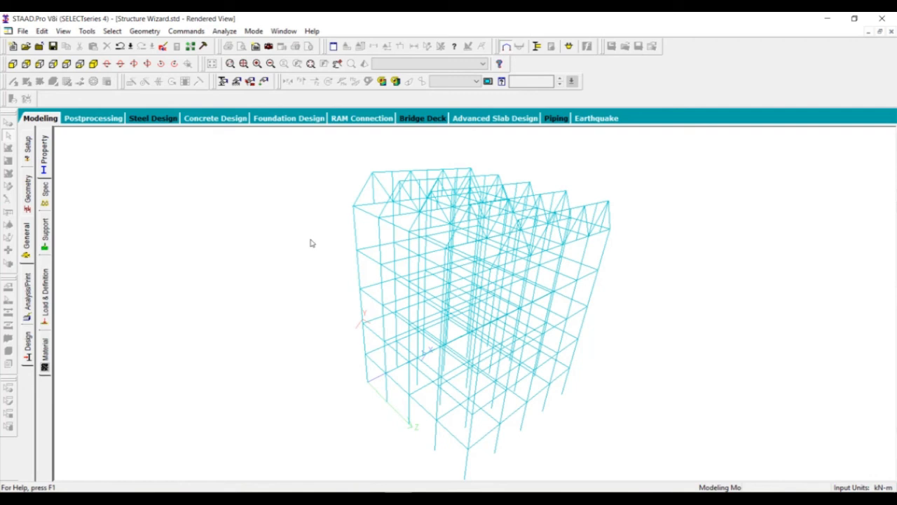
drag(312, 243, 138, 126)
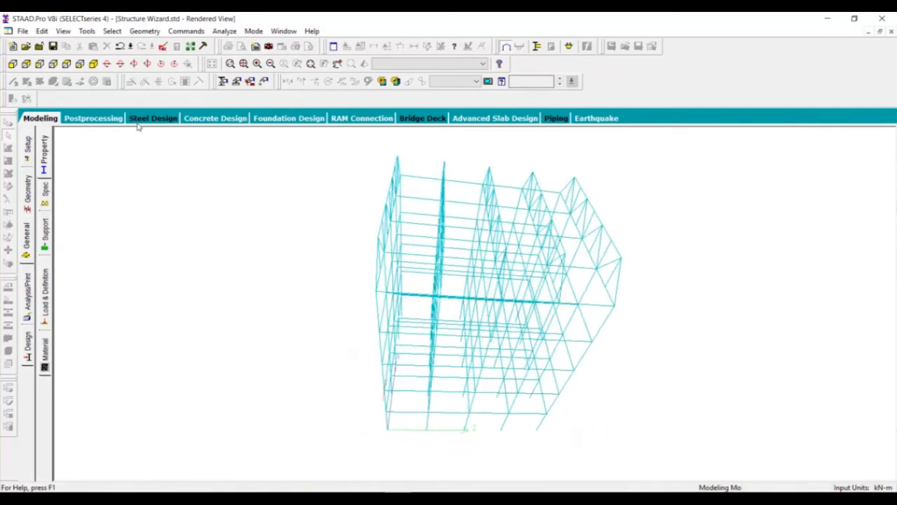
click(30, 248)
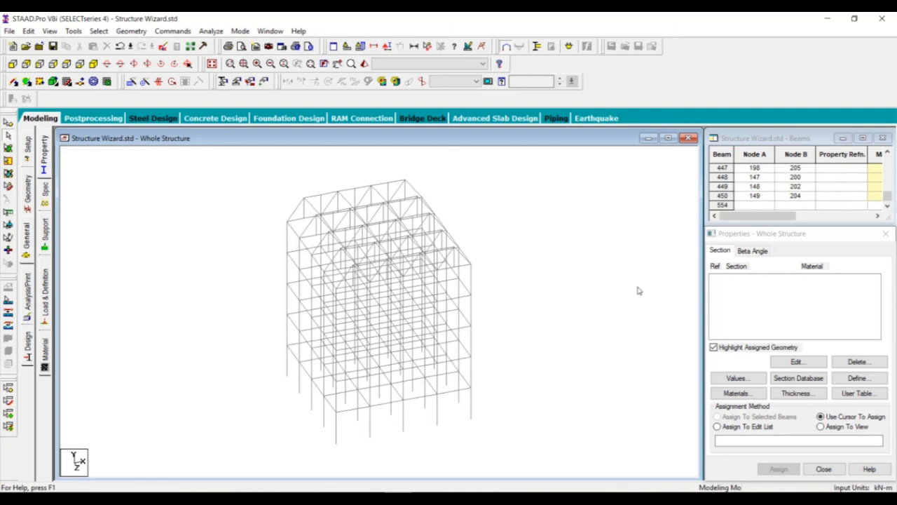
Step: Undo the pasted Pratt trusses to leave the bare bay frame, and run the Structure Wizard again
key(ctrl+z)
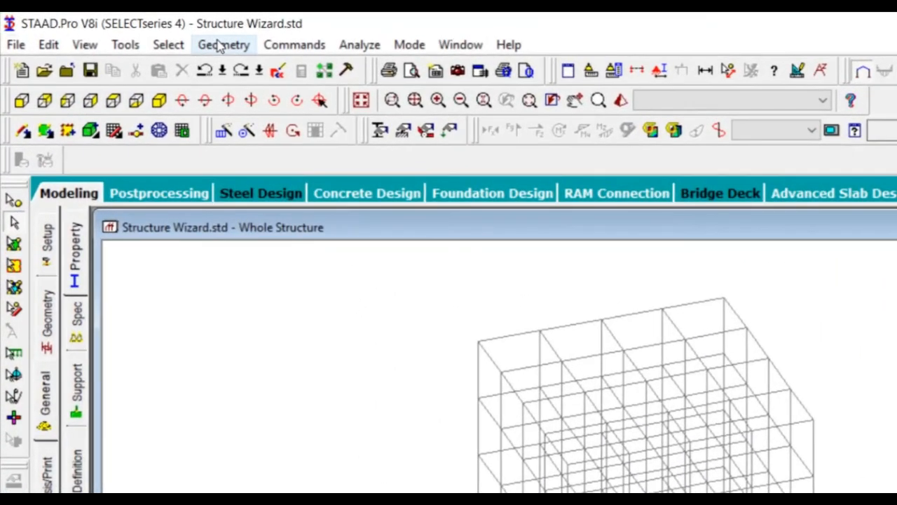
click(203, 44)
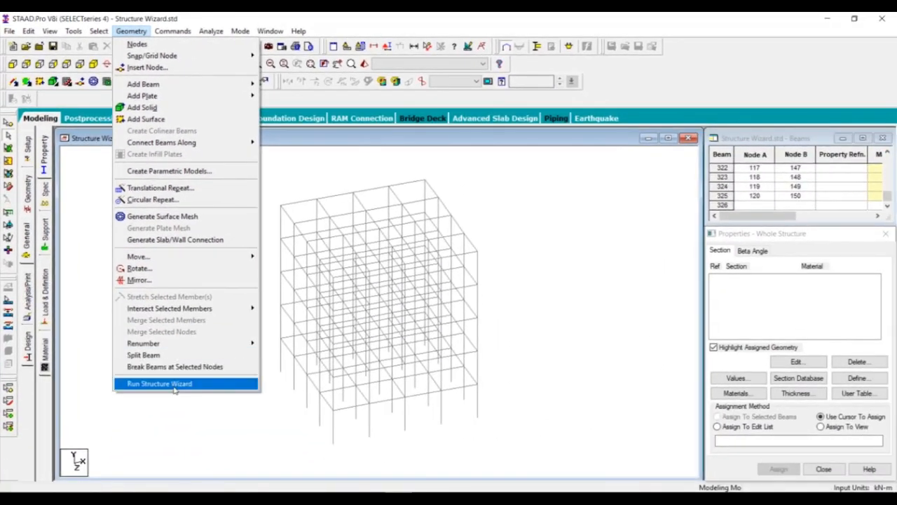
click(160, 383)
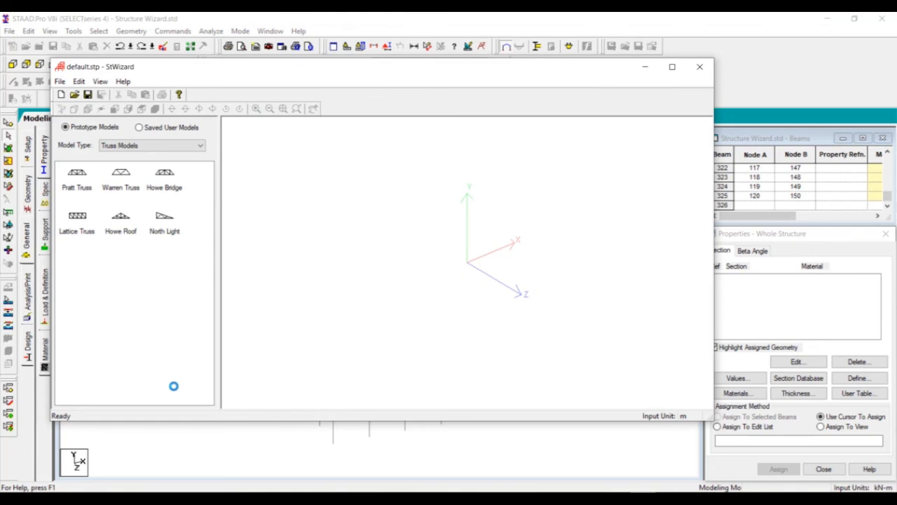
Step: Generate a Warren Truss model with length 12 m, height 2 m, width 12 m and 4 bays along the width
double_click(121, 175)
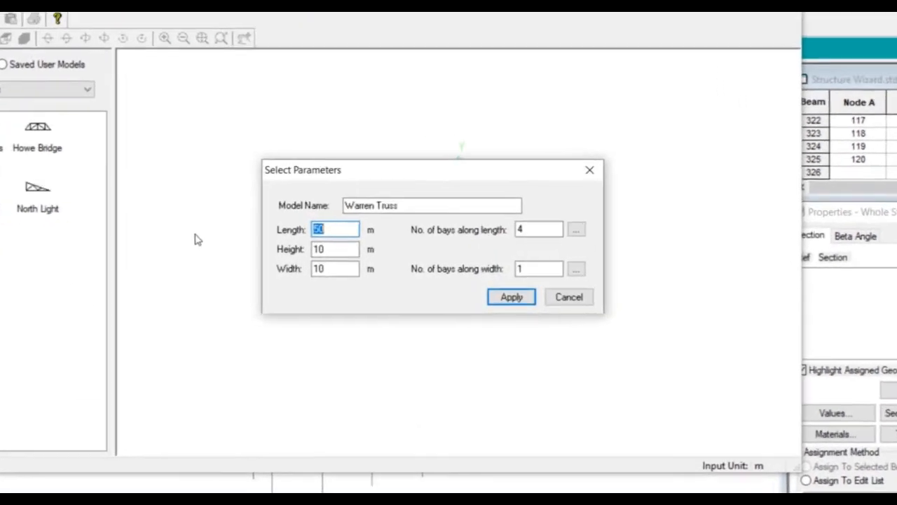
text(12)
click(311, 245)
drag(311, 244, 273, 242)
text(2)
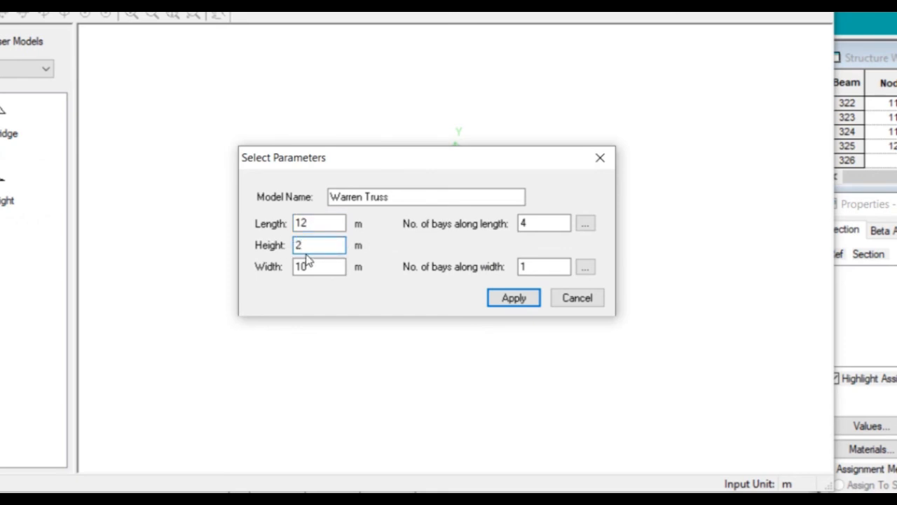
drag(312, 265, 292, 262)
text(12)
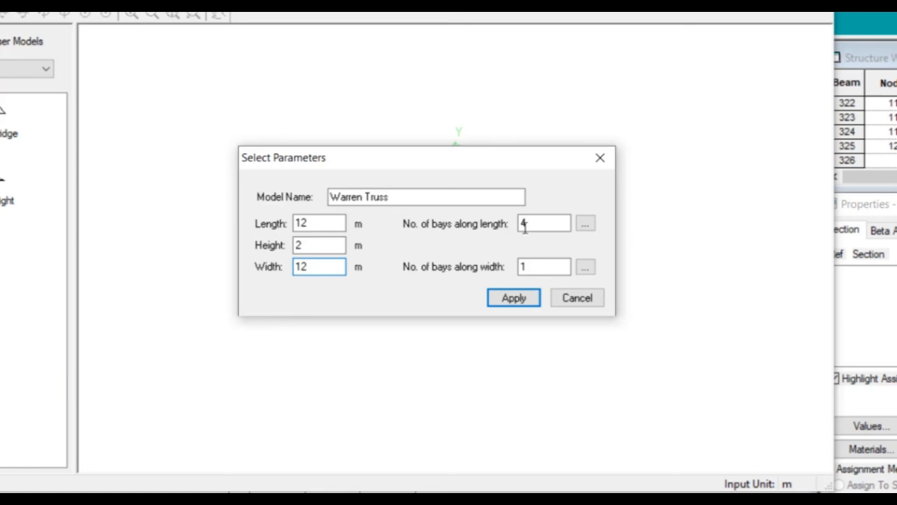
drag(531, 262, 499, 265)
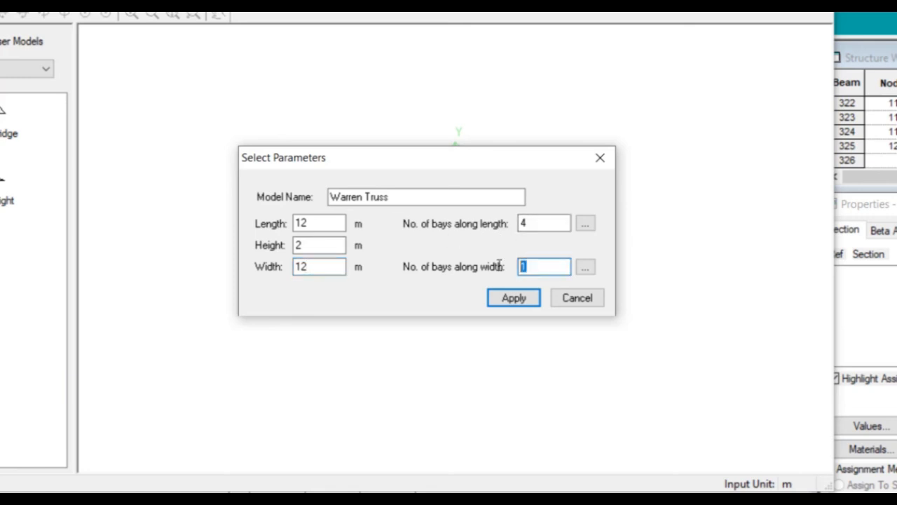
text(4)
click(508, 299)
Step: Transfer the Warren truss model into STAAD.Pro, using its rear bottom corner node at the origin as the reference point
middle_drag(217, 399, 191, 284)
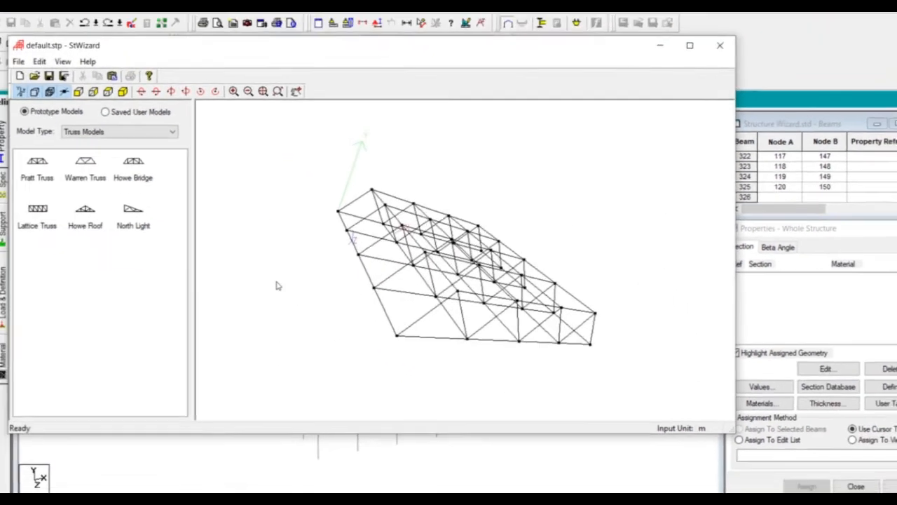
middle_drag(277, 286, 314, 258)
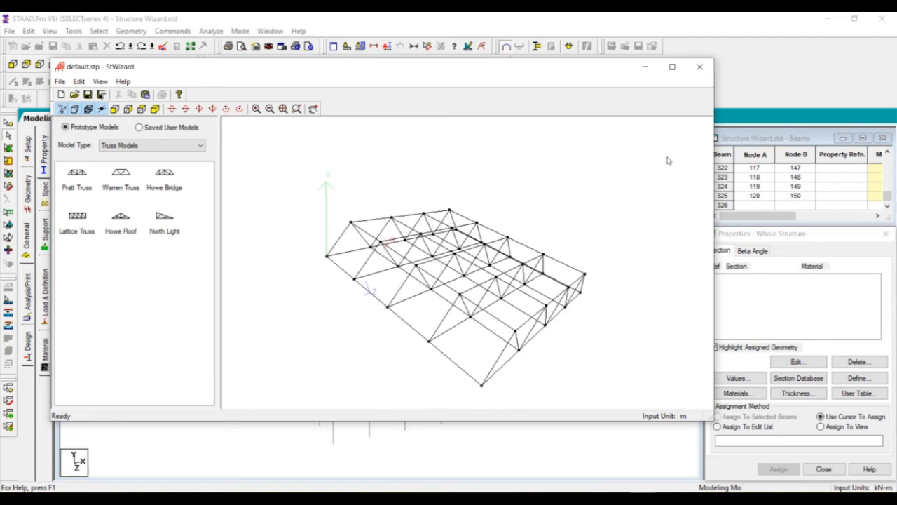
click(701, 66)
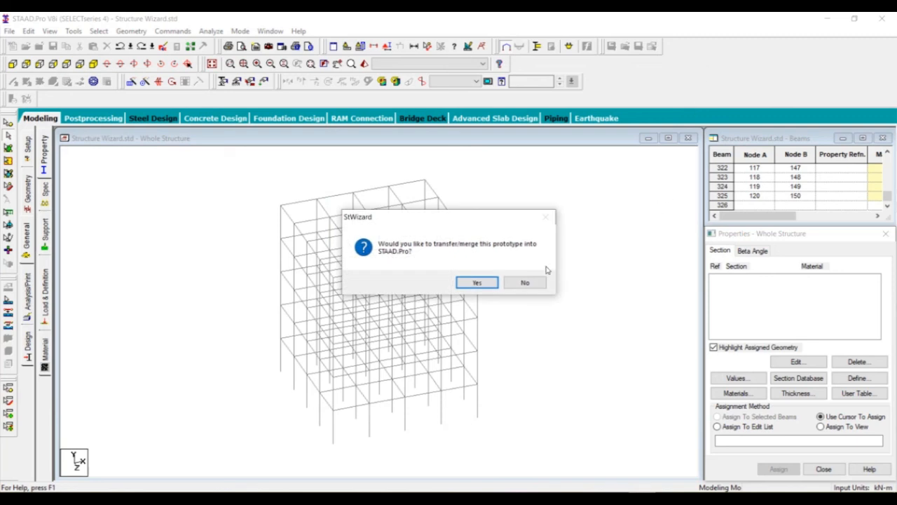
click(476, 283)
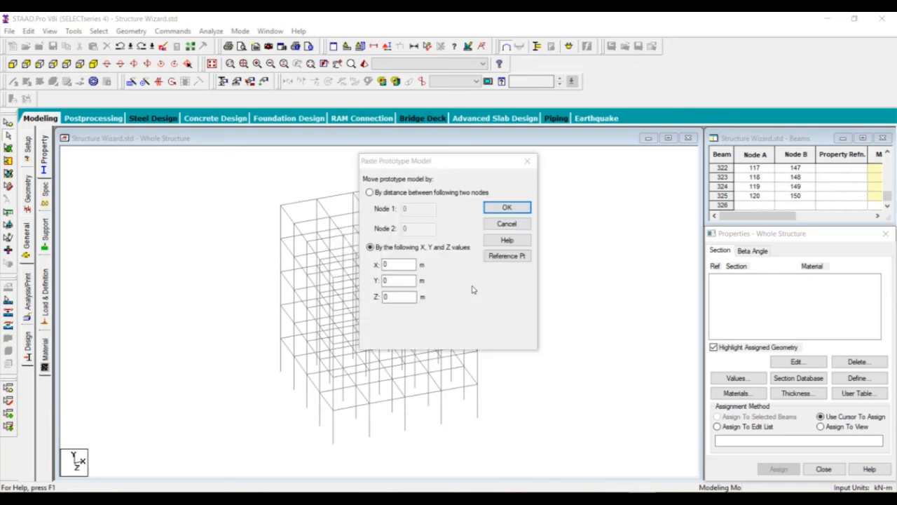
click(507, 256)
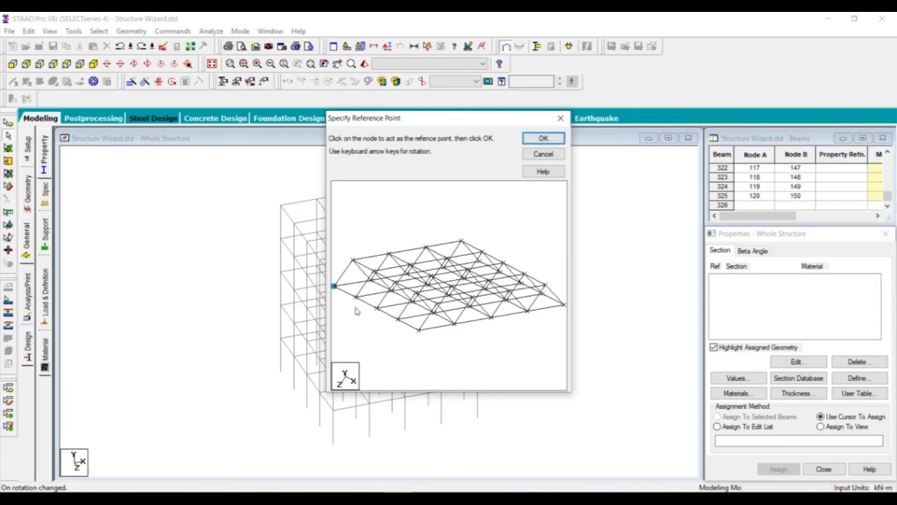
click(334, 287)
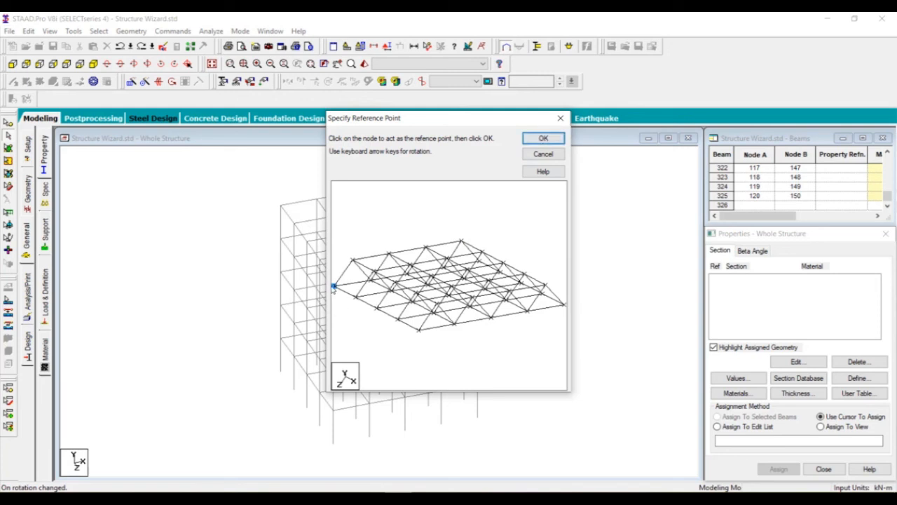
click(544, 140)
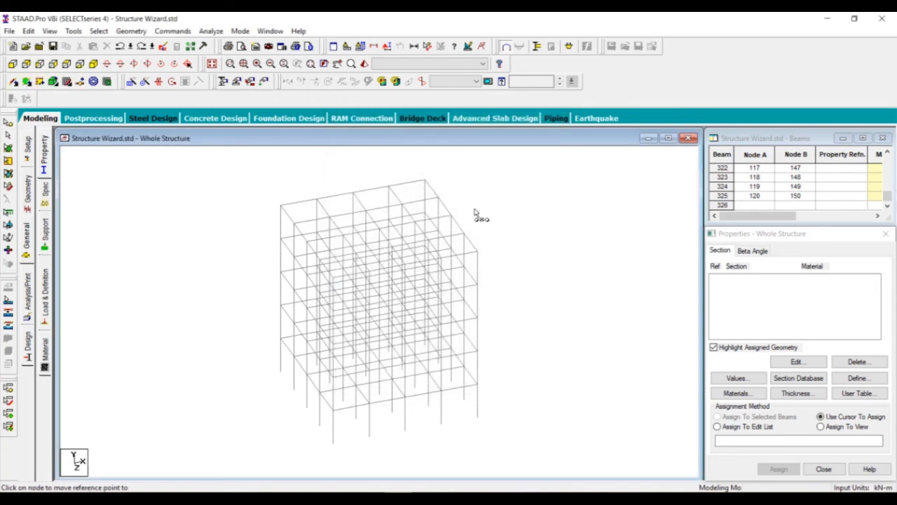
Step: Paste the Warren truss roof on the frame's top rear corner node at X 0, Y 15 and Z 0 m, accepting the duplicate-item notices
click(282, 209)
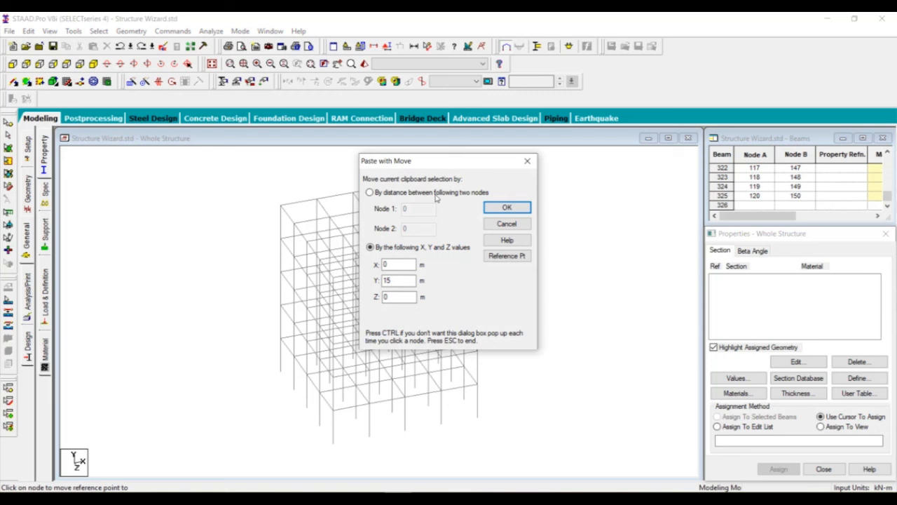
click(506, 208)
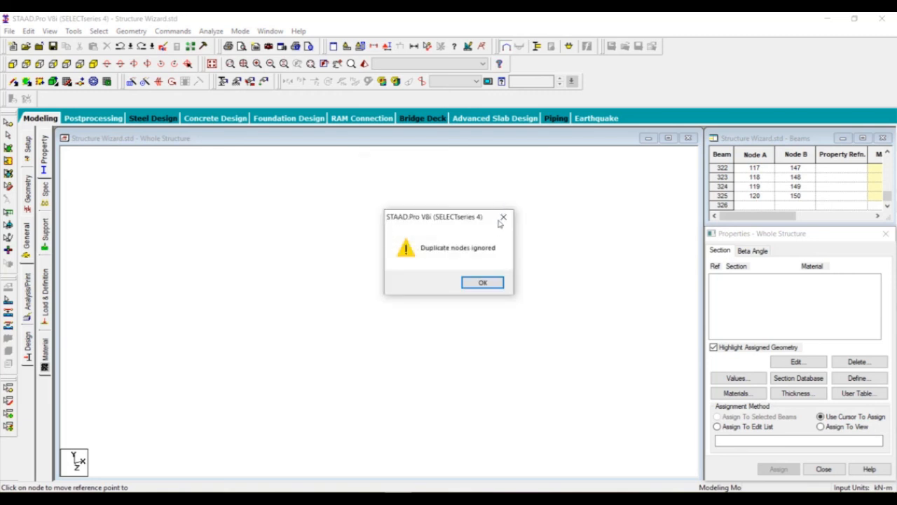
click(482, 282)
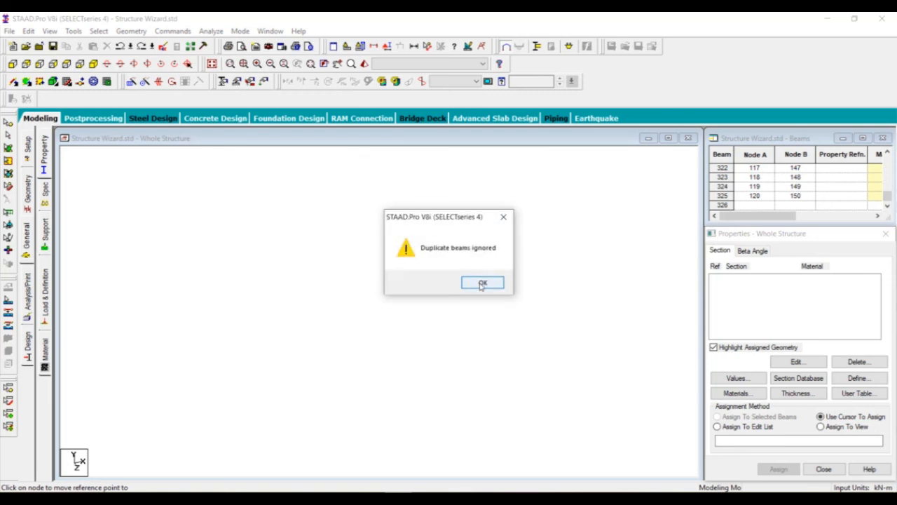
click(482, 284)
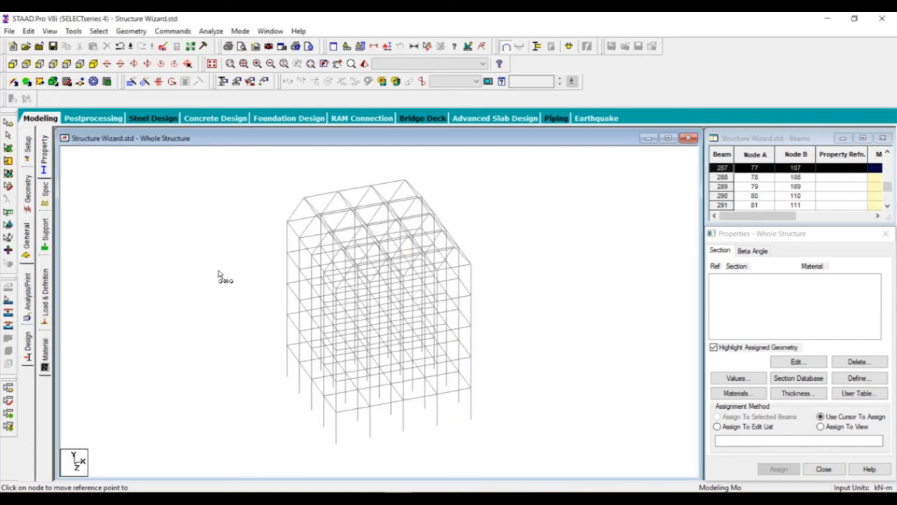
Step: Select the whole structure, inspect the frame with its Warren truss roof in a 3D rendered view, and close that view
drag(206, 165, 516, 404)
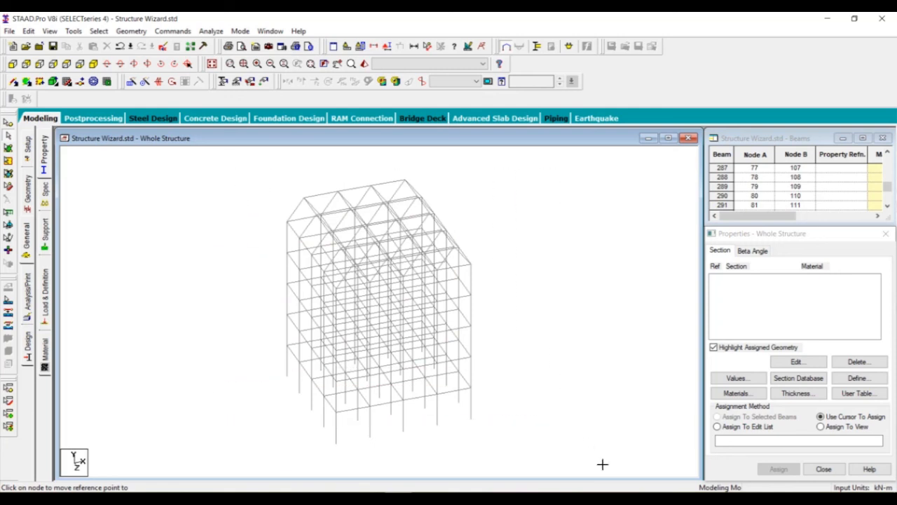
drag(602, 463, 607, 470)
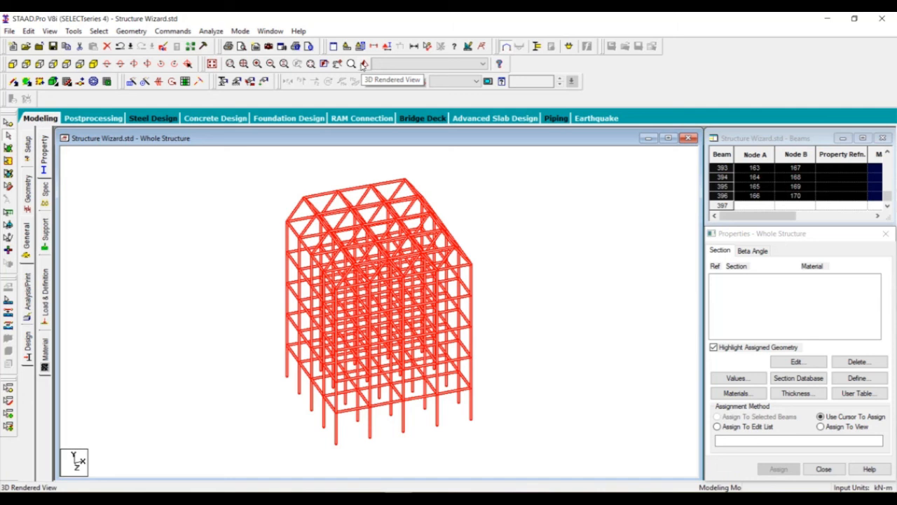
click(363, 64)
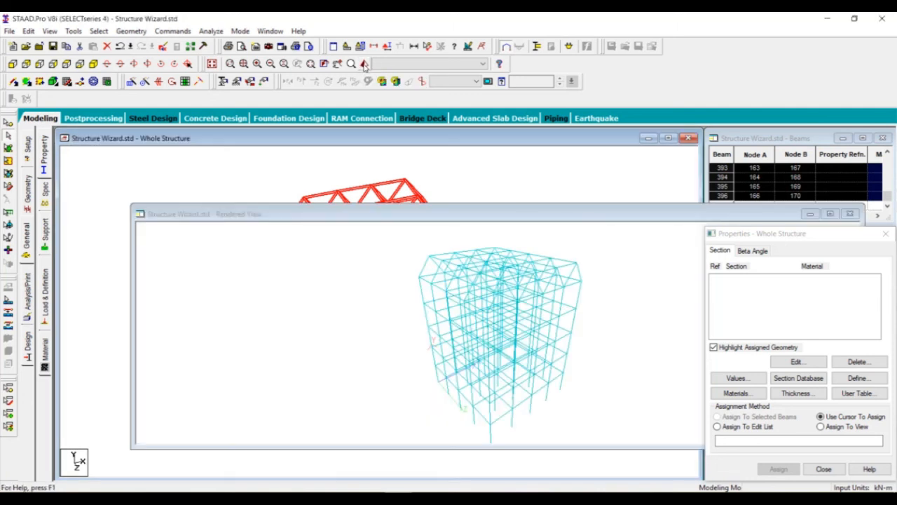
drag(258, 250, 190, 251)
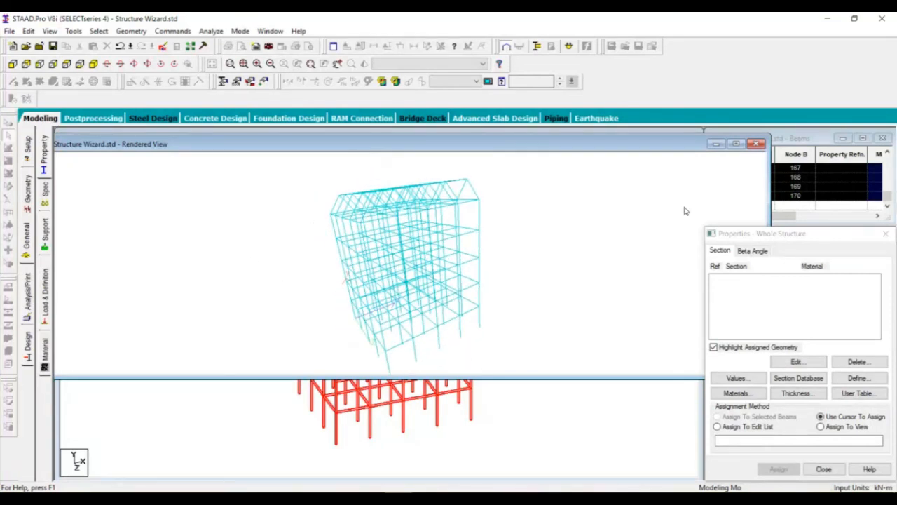
click(756, 143)
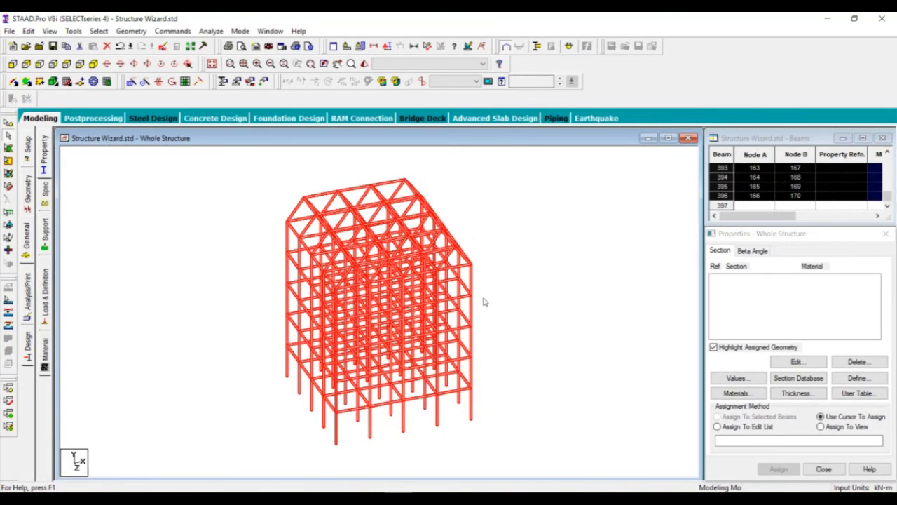